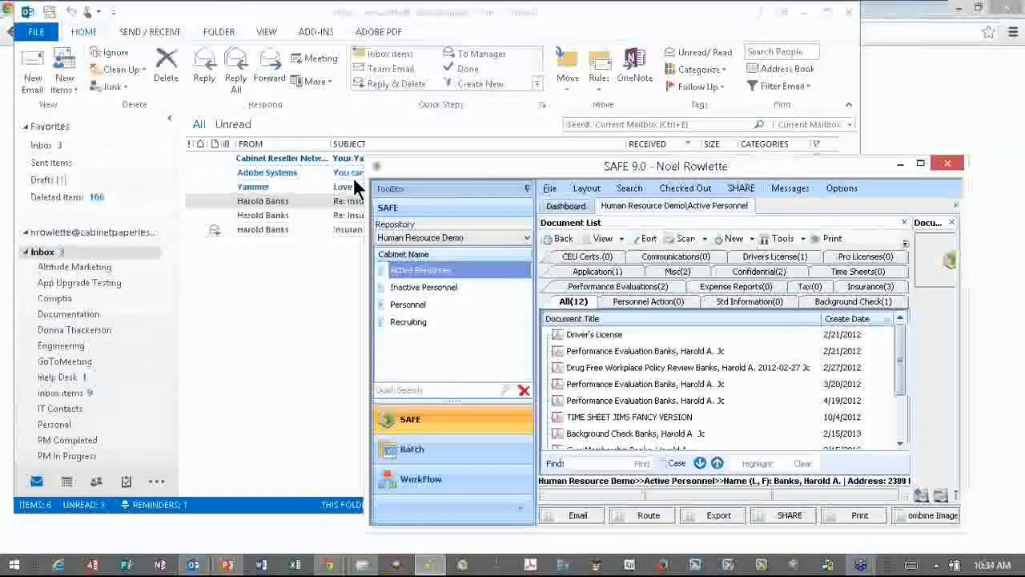
# - Select the Re: Insurance Question reply in the Outlook inbox
pyautogui.click(265, 200)
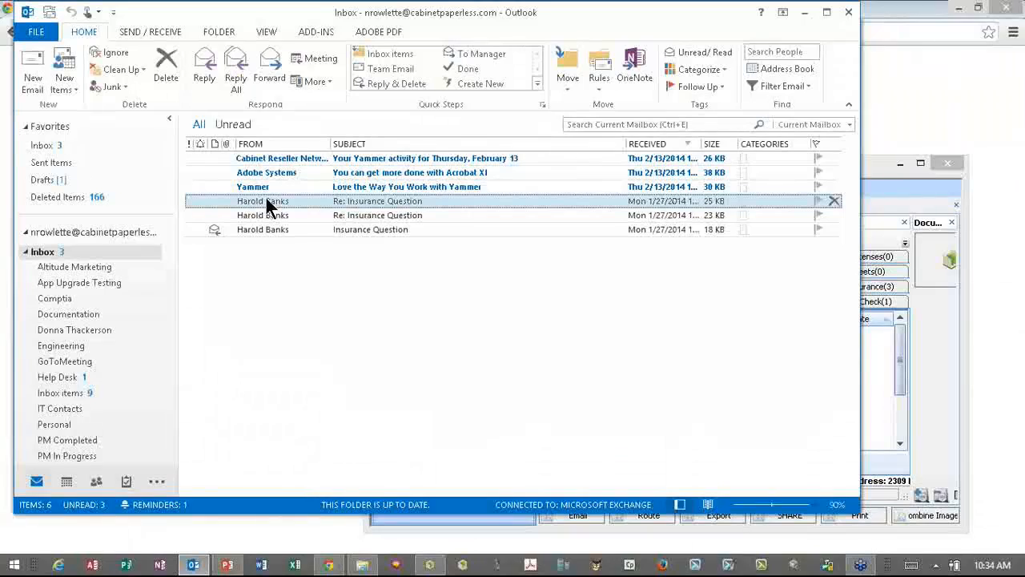
# - Drag the Re: Insurance Question email onto the SAFE window to queue it in the Filer
pyautogui.moveTo(266, 198); pyautogui.dragTo(878, 385)
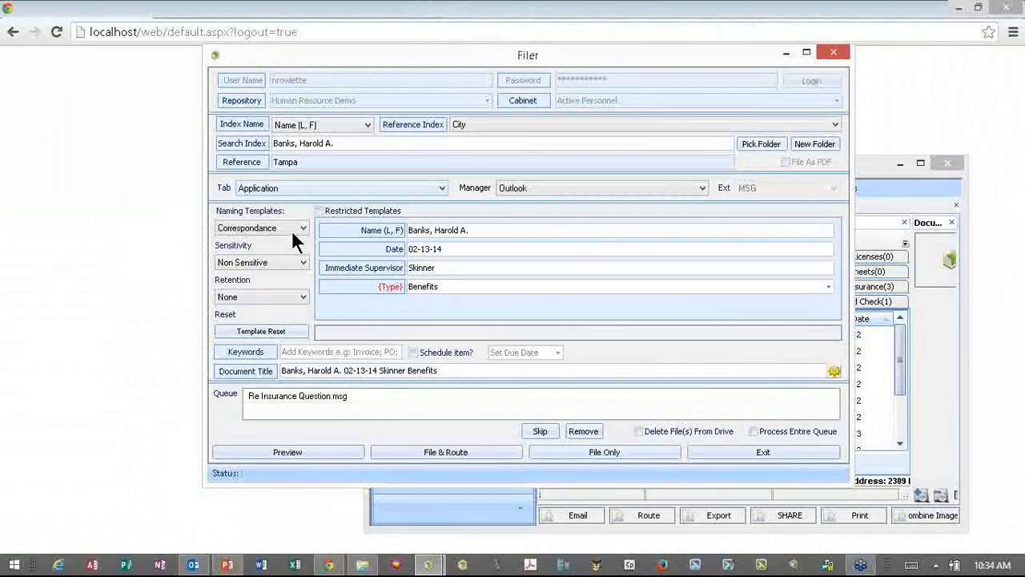
# - Set the tab to Communications, regarding to Insurance, and follow-up to Yes - 30 Days
pyautogui.click(307, 189)
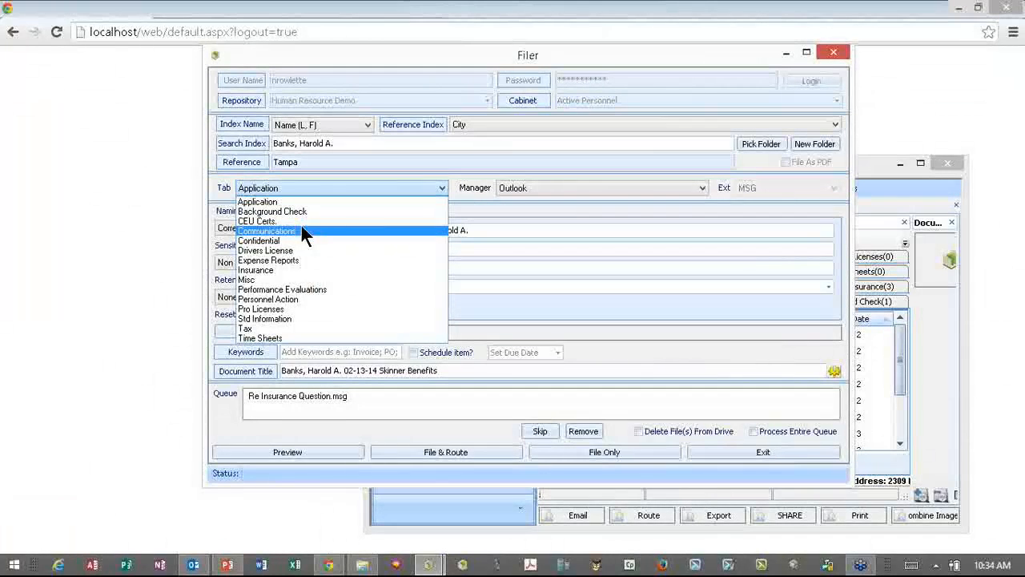
pyautogui.click(301, 229)
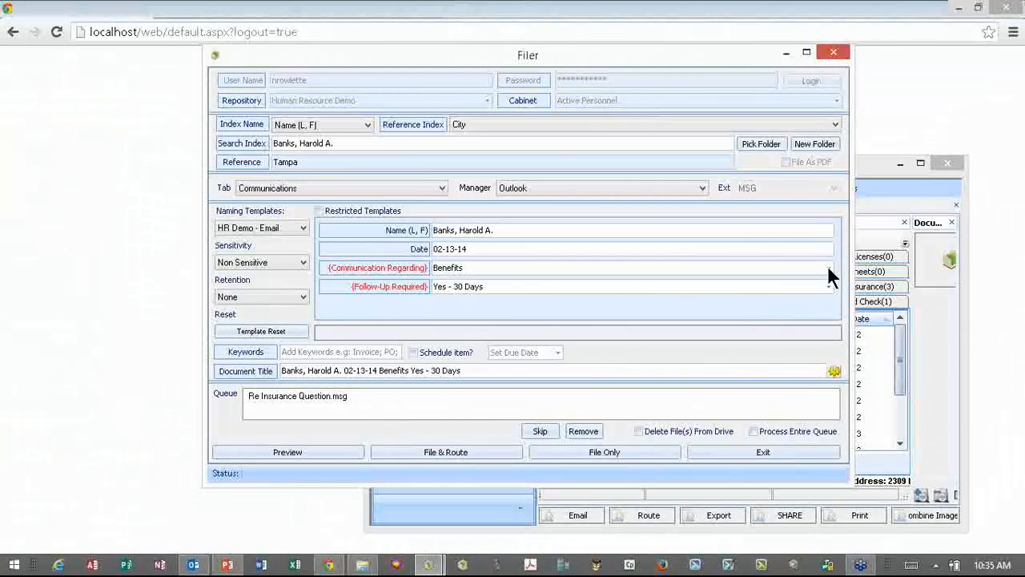
pyautogui.click(820, 268)
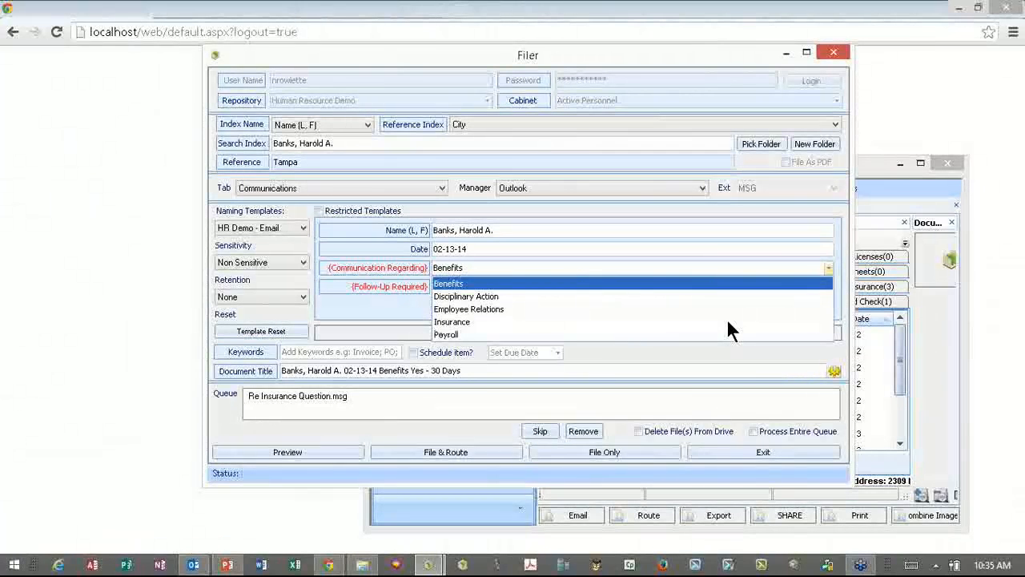
pyautogui.click(728, 321)
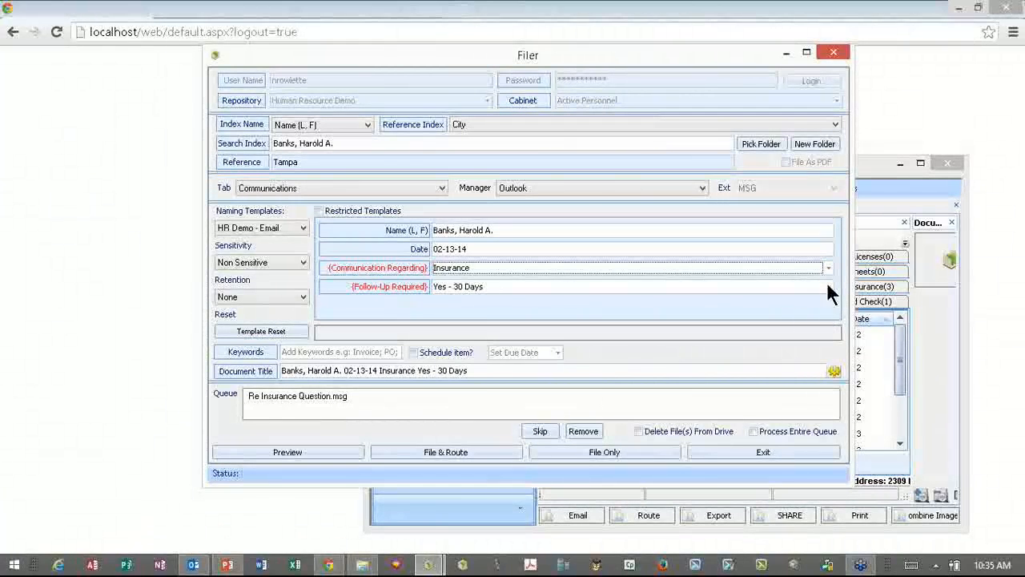
pyautogui.click(827, 286)
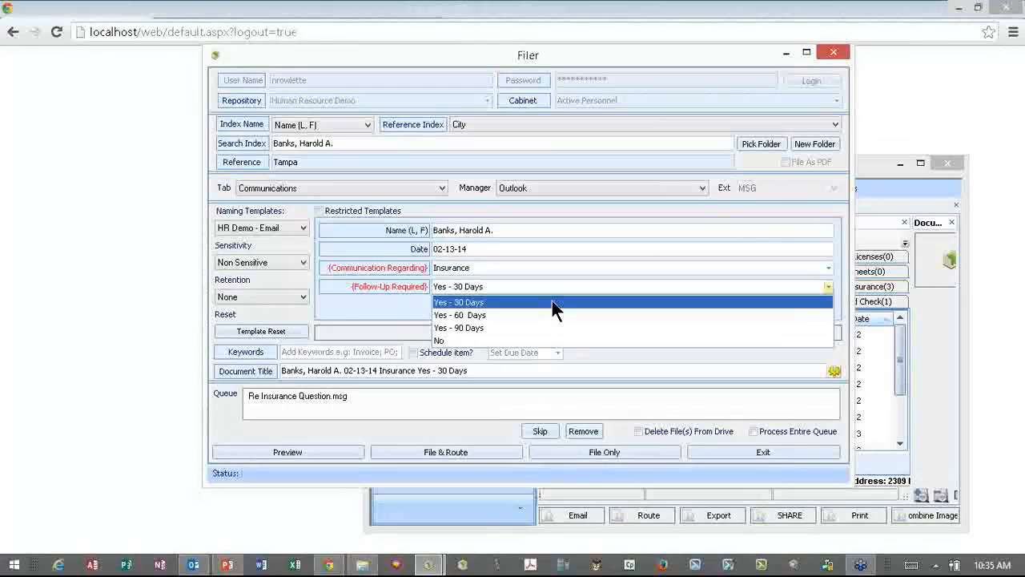
pyautogui.click(552, 301)
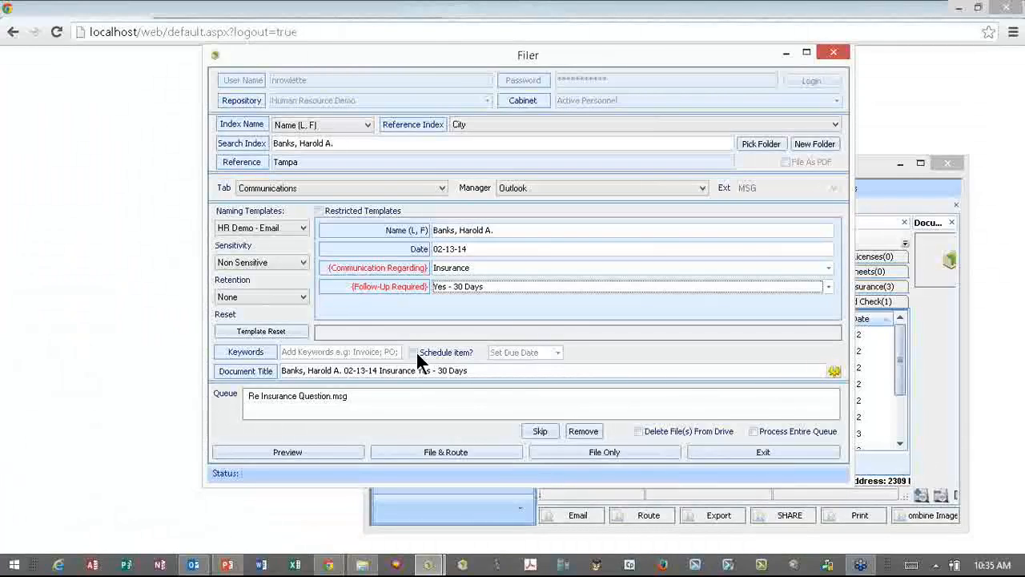
# - File the email and schedule it for 3/13/2014 with the note 'please confirm ele'
pyautogui.click(587, 451)
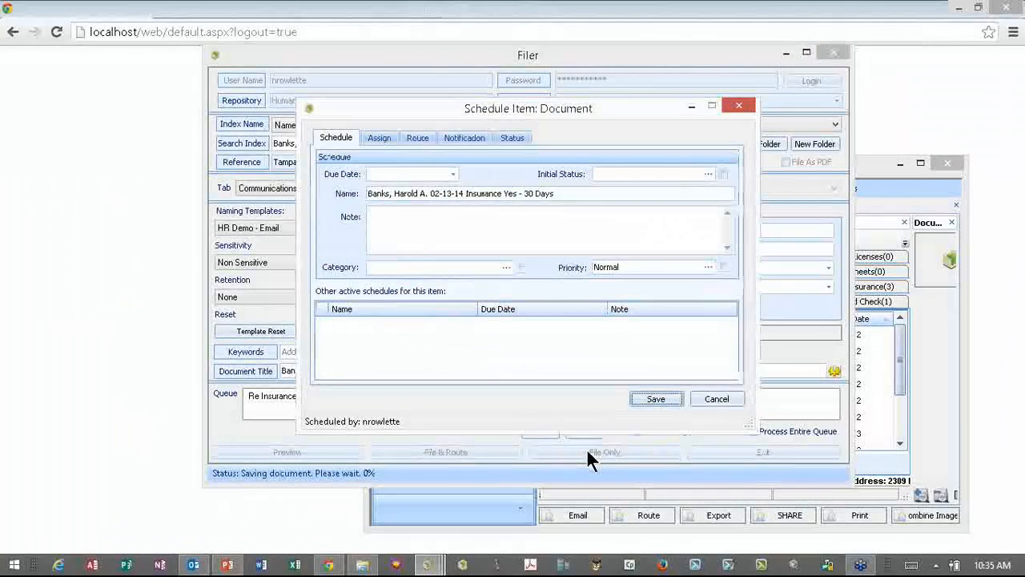
pyautogui.click(453, 173)
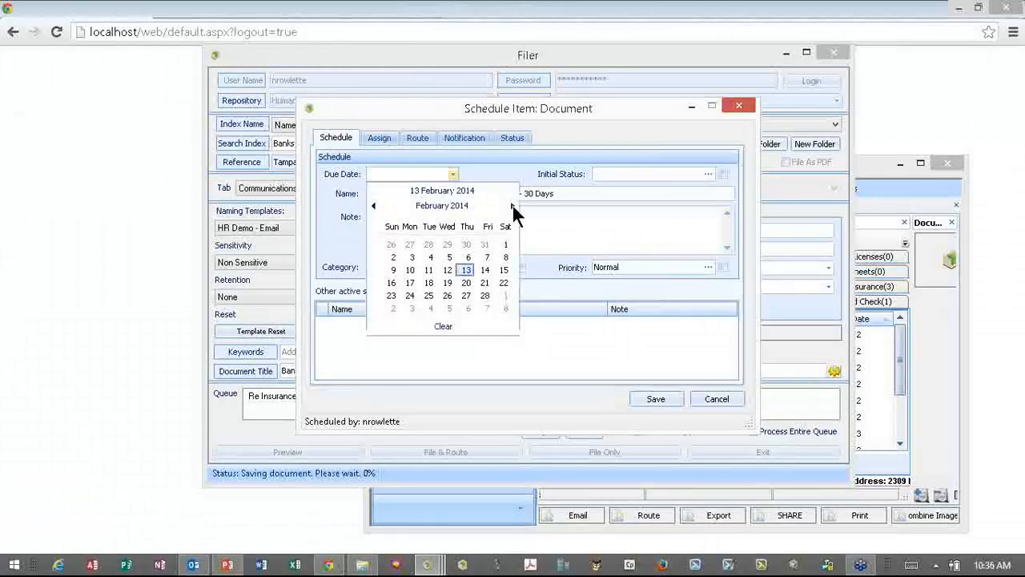
pyautogui.click(512, 206)
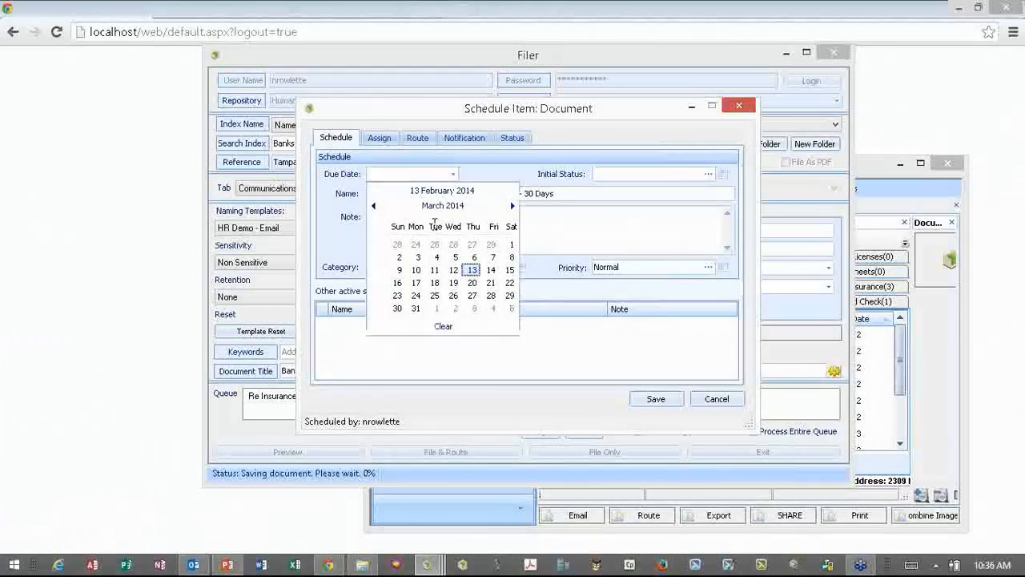
pyautogui.press('Return')
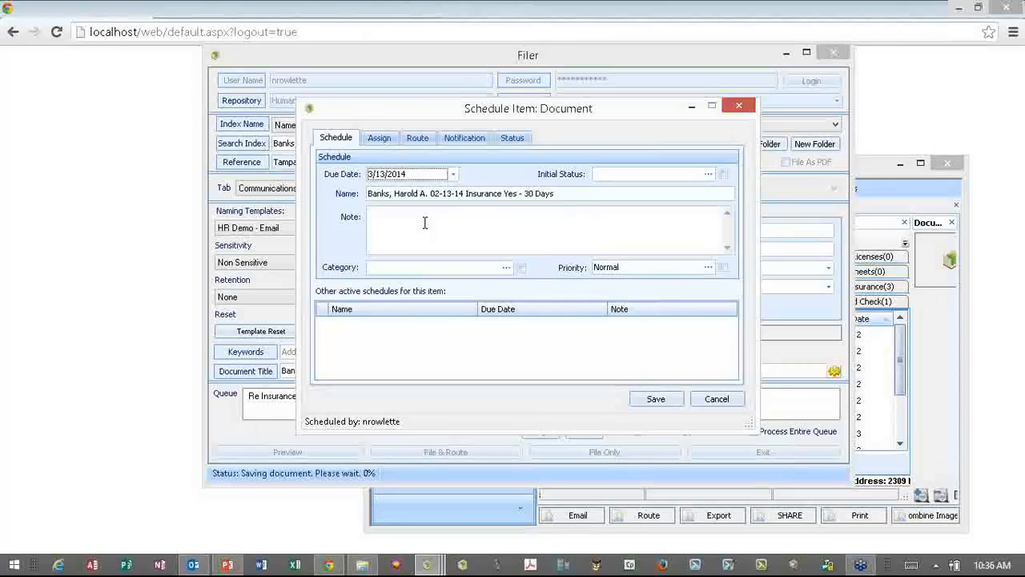
pyautogui.click(424, 222)
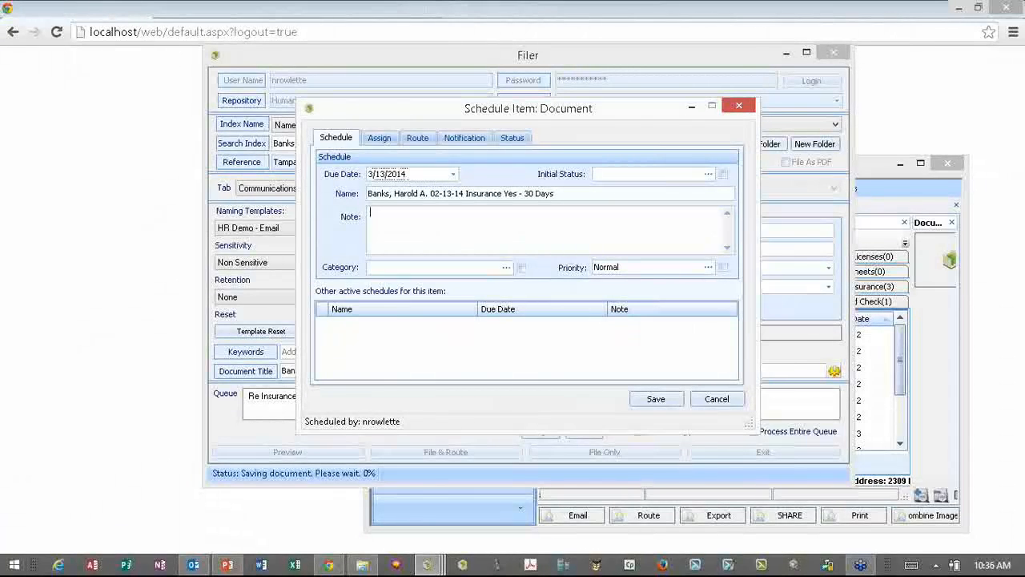
pyautogui.write('please confirm ele')
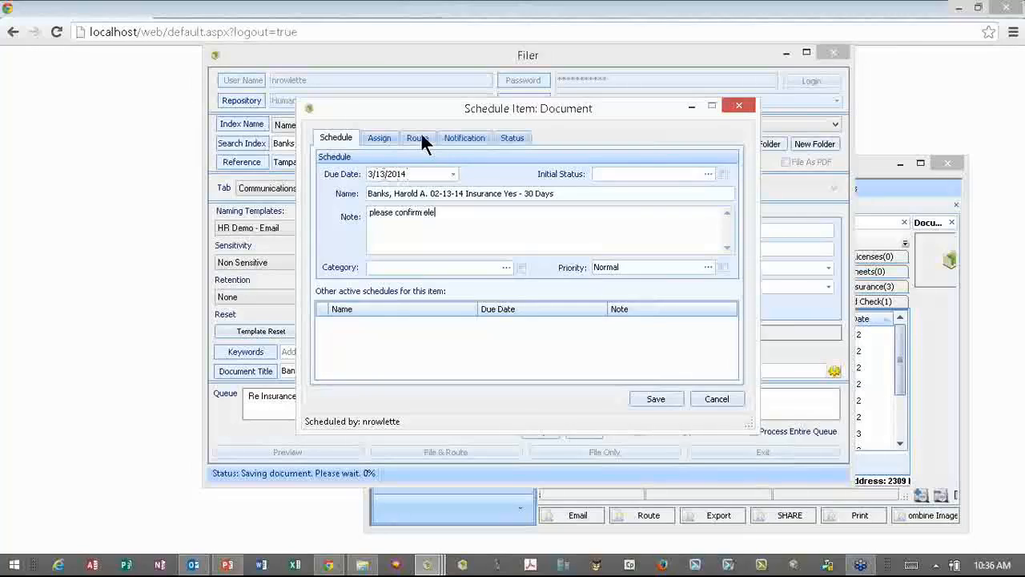
# - Review the schedule's routing, assigned users and reminder duration settings
pyautogui.click(422, 136)
pyautogui.click(379, 138)
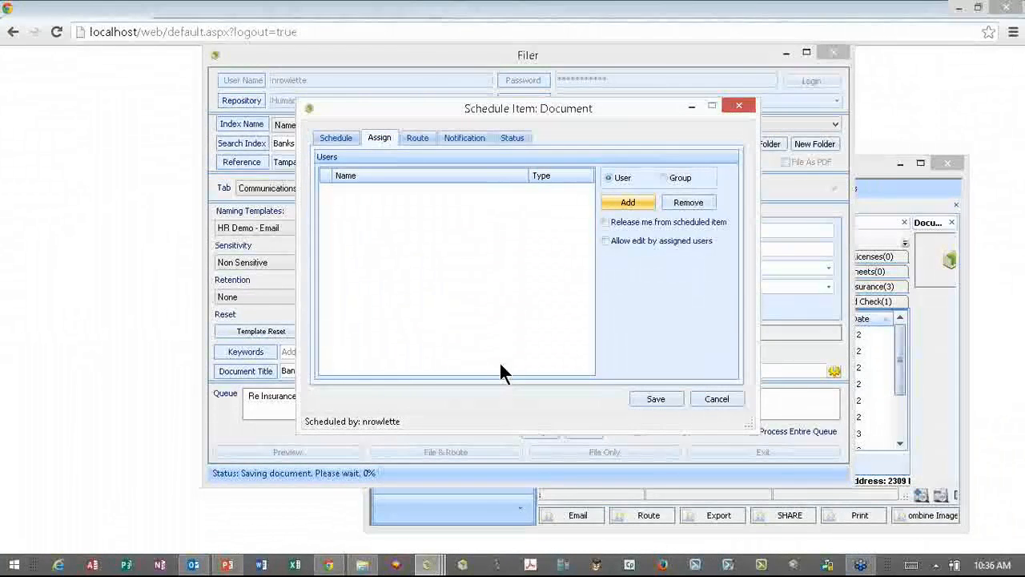
pyautogui.click(462, 139)
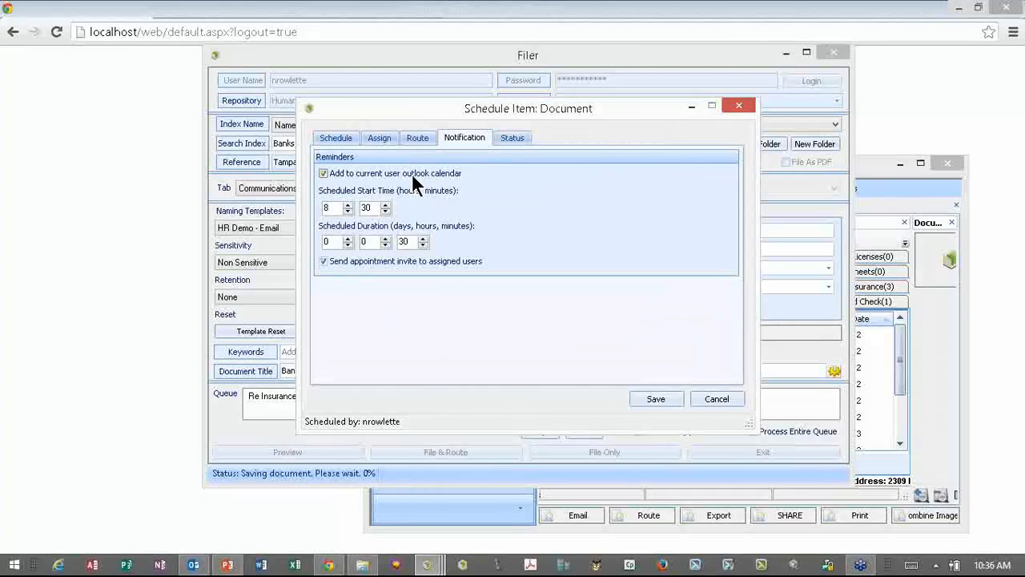
pyautogui.click(367, 240)
# - Save the filing, open the new Insurance document to check it, then switch to File Explorer
pyautogui.click(656, 398)
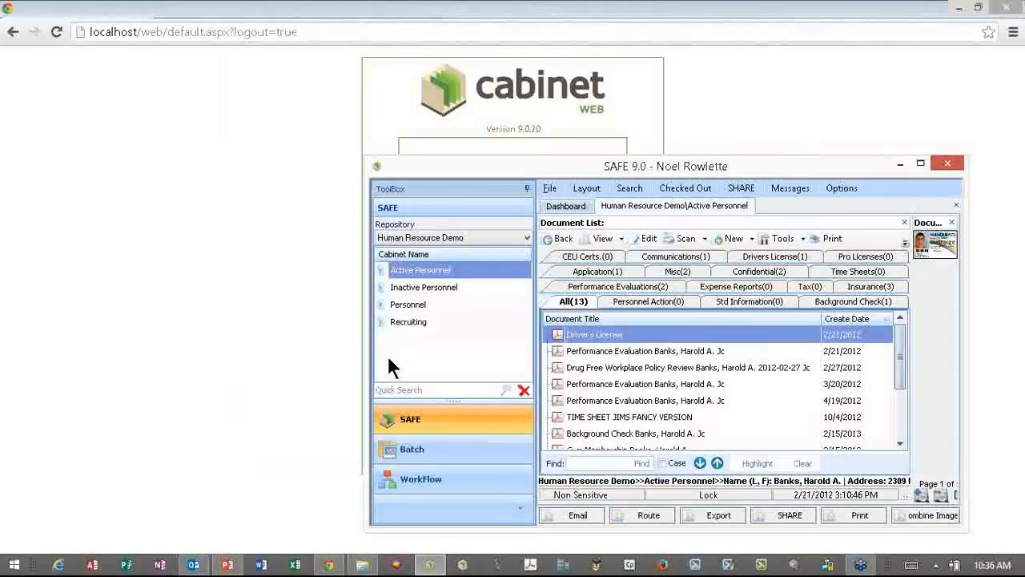
pyautogui.click(920, 163)
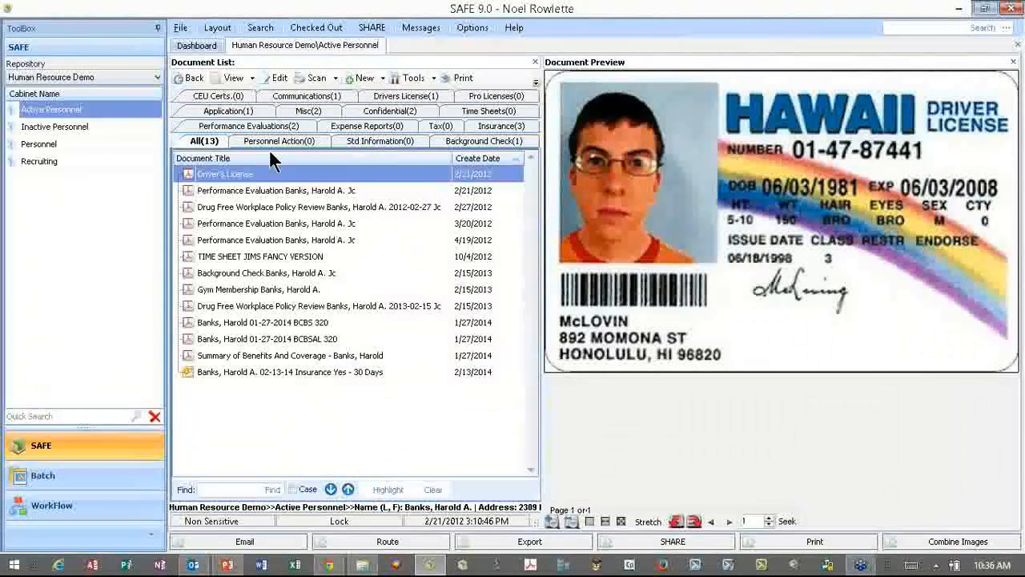
pyautogui.doubleClick(248, 372)
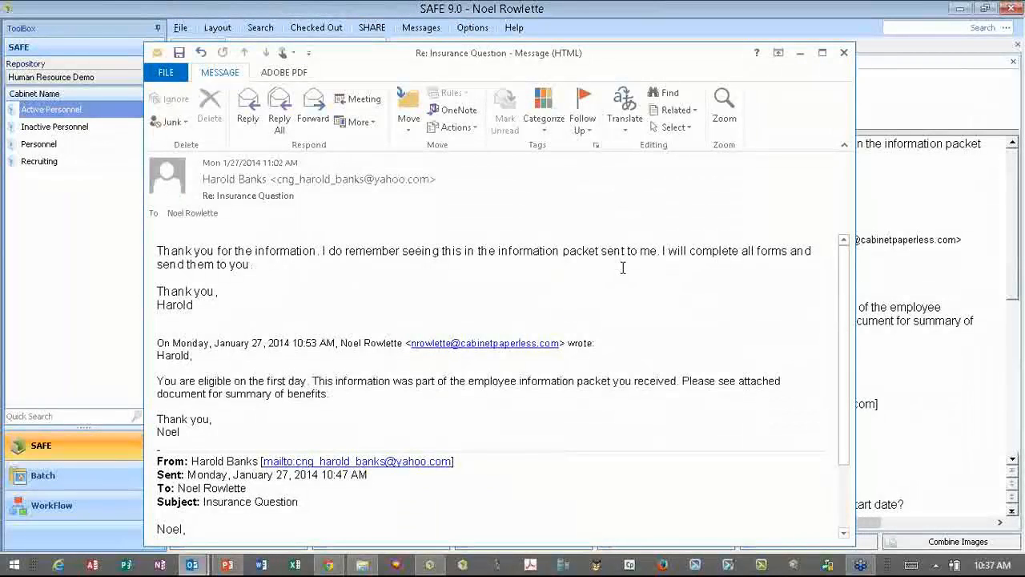
pyautogui.press('Escape')
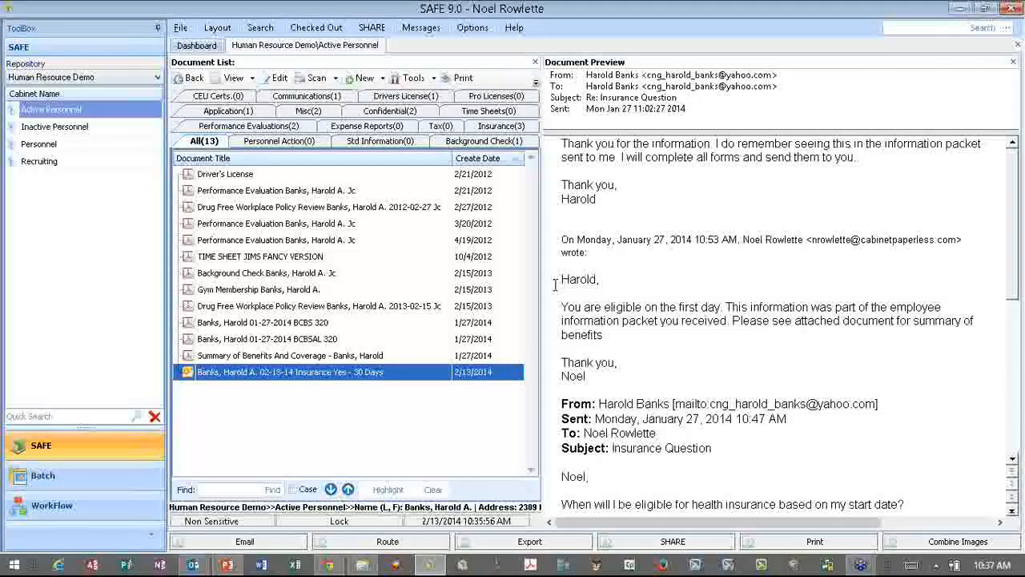
pyautogui.click(363, 566)
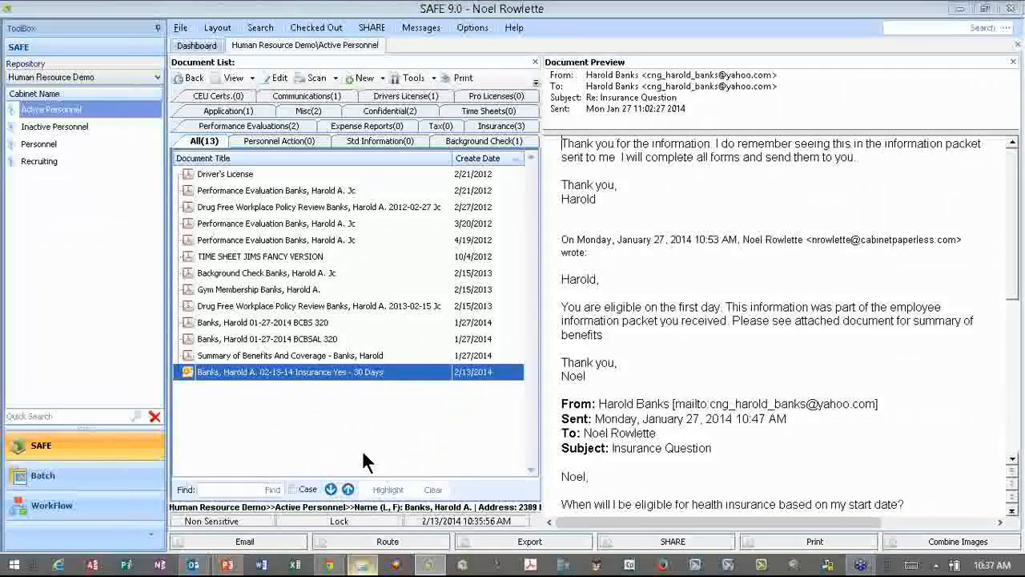
pyautogui.click(363, 451)
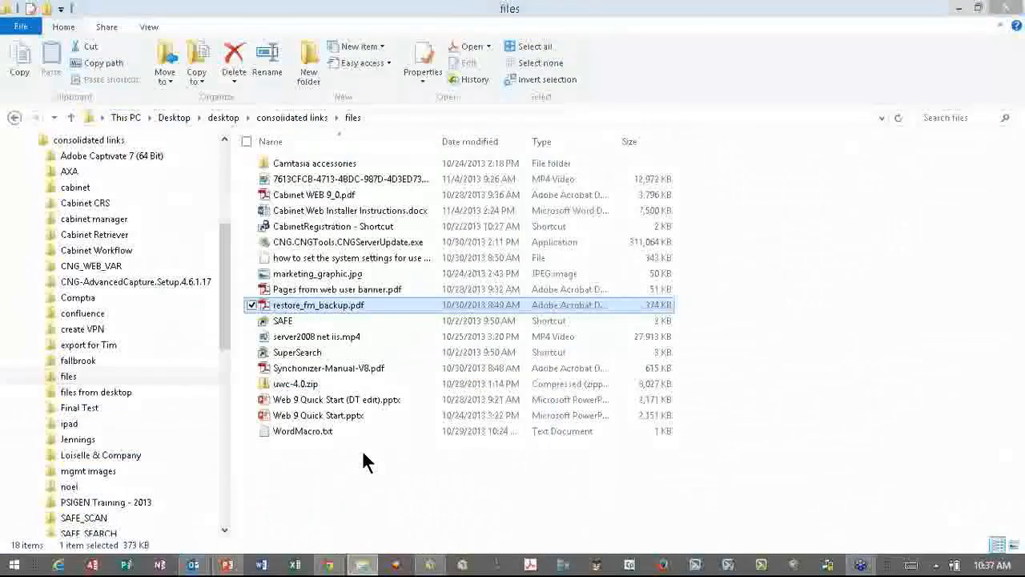
# - Send restore_fm_backup.pdf to the CNG-Safe destination for filing
pyautogui.rightClick(308, 311)
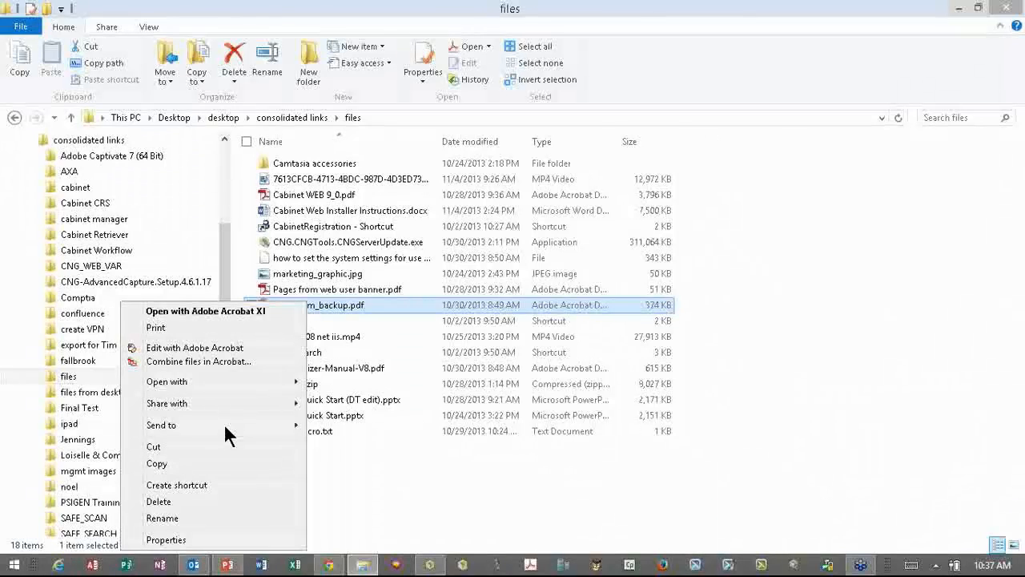
pyautogui.click(244, 430)
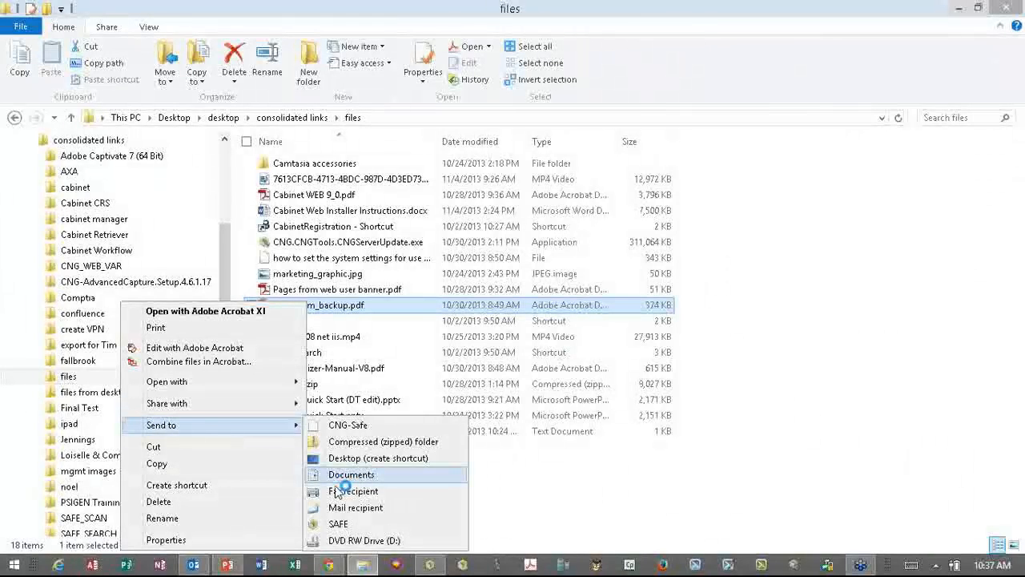
pyautogui.click(338, 524)
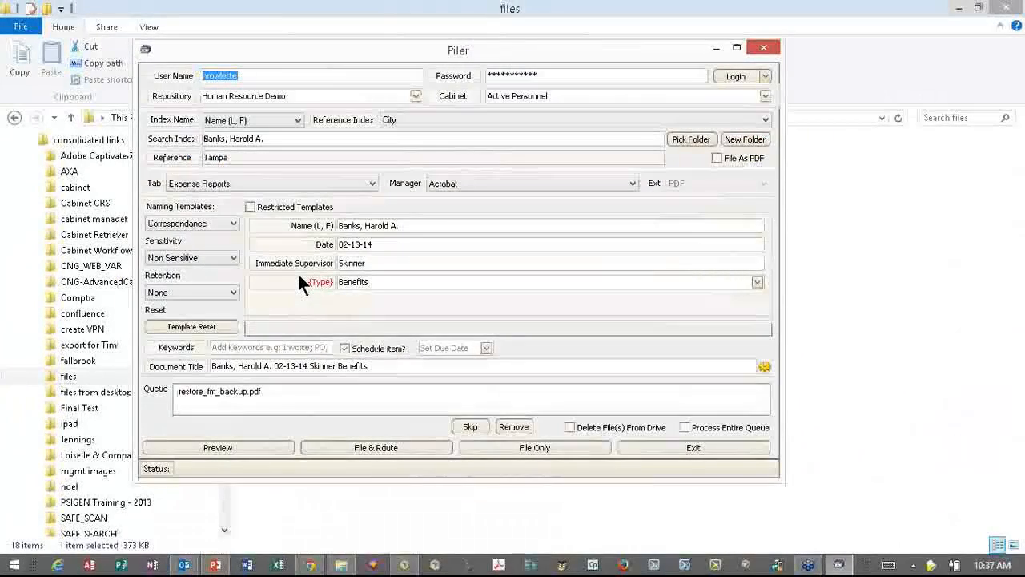
# - Set the PDF's tab to Communications with the HR Demo - Import TIF naming template
pyautogui.click(312, 185)
pyautogui.click(238, 226)
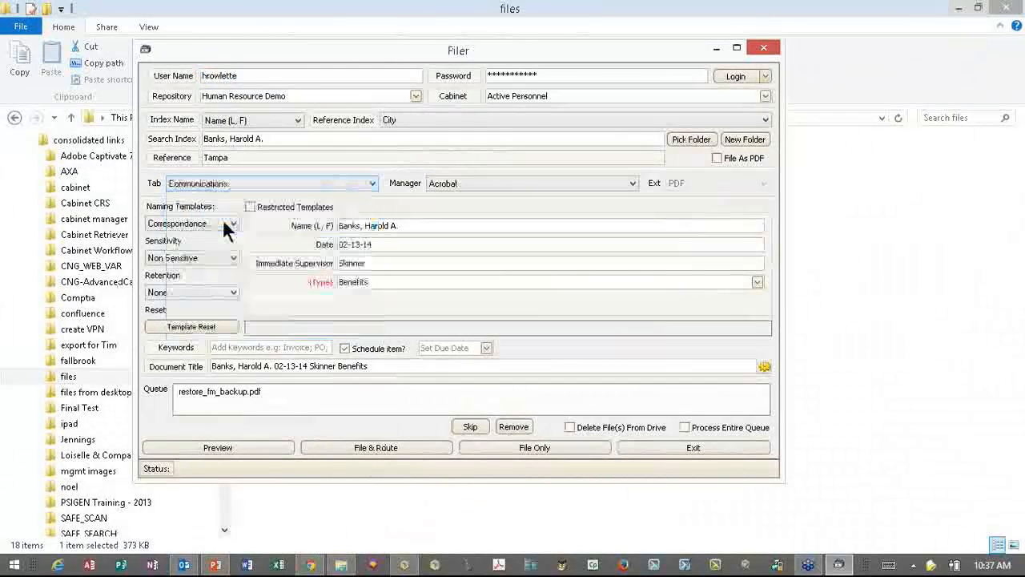
pyautogui.click(226, 228)
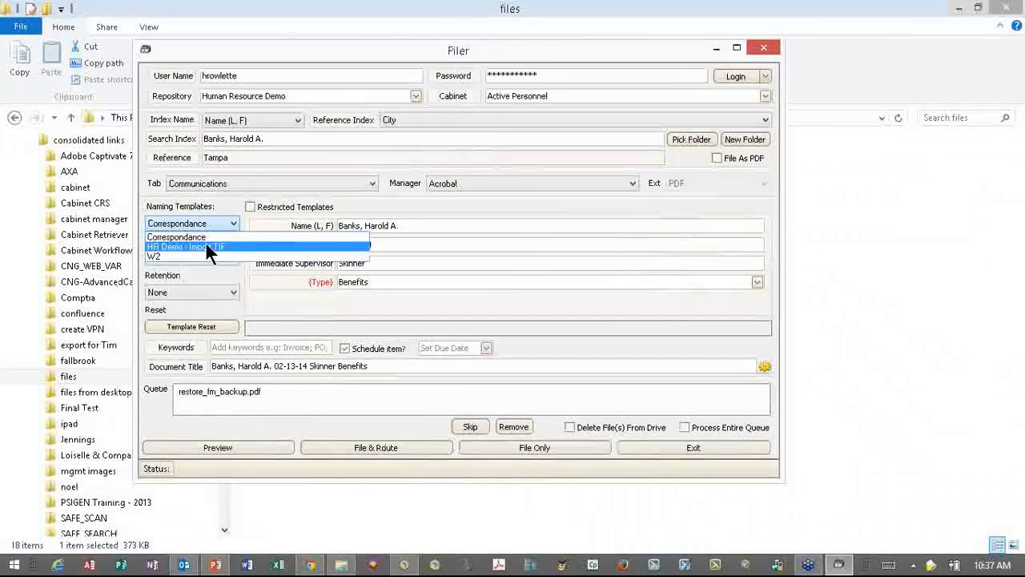
pyautogui.click(205, 244)
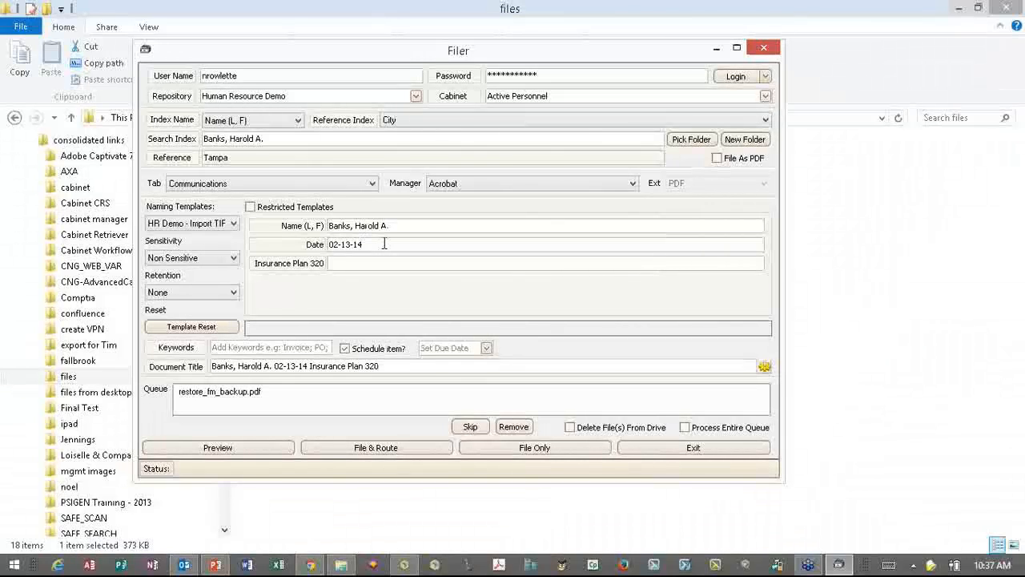
# - Enter BCBS as Insurance Plan 320 and file the document without scheduling
pyautogui.click(318, 263)
pyautogui.click(338, 268)
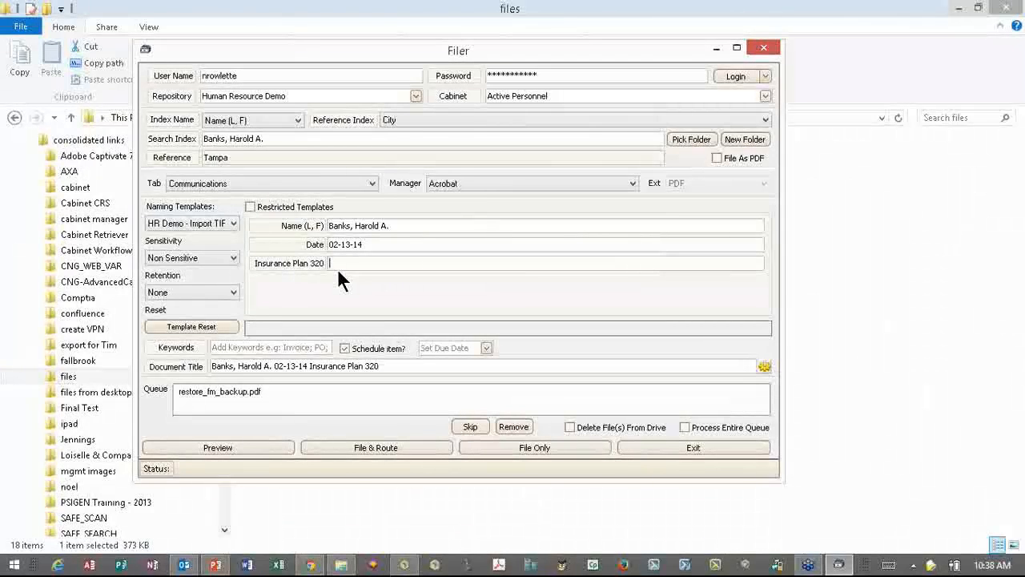
pyautogui.write('BCBS')
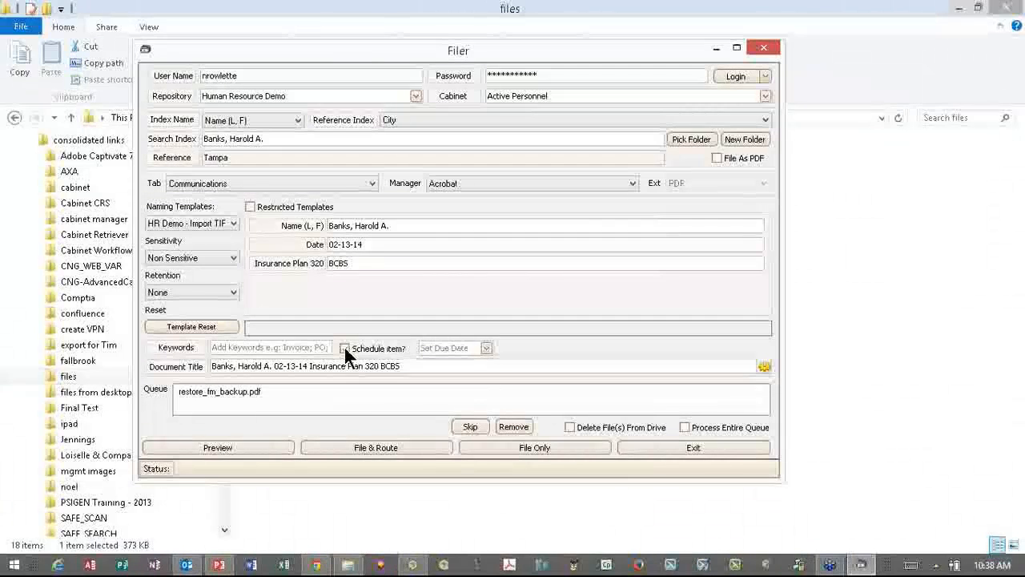
pyautogui.doubleClick(343, 347)
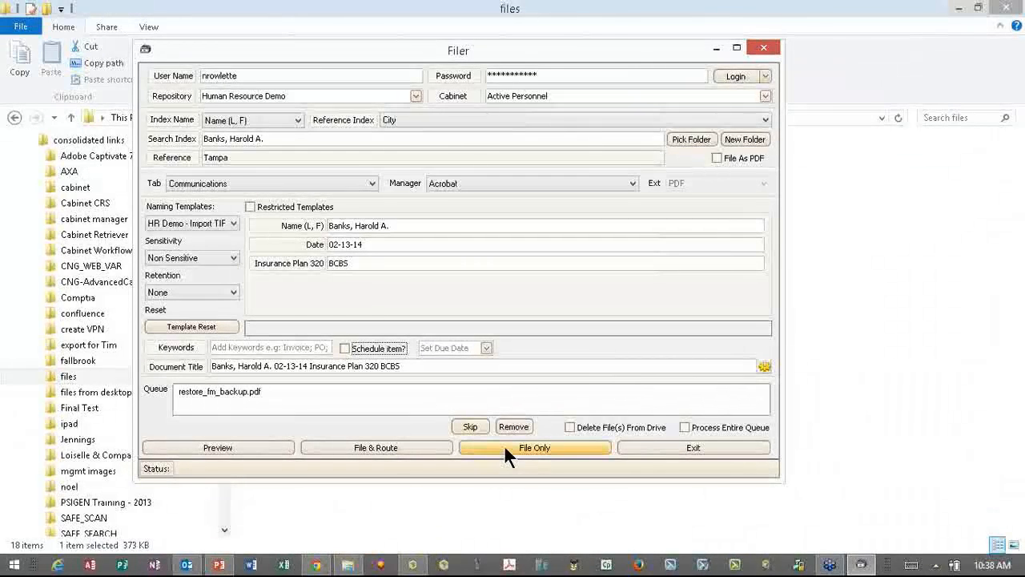
pyautogui.click(505, 450)
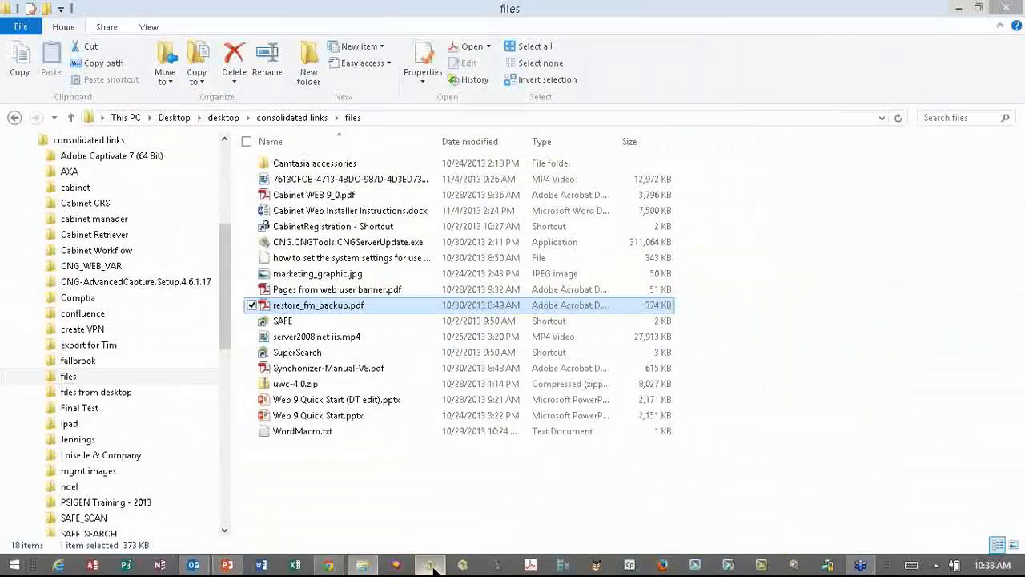
# - Bring SAFE forward and refresh the document list to show the new BCBS document
pyautogui.moveTo(430, 565)
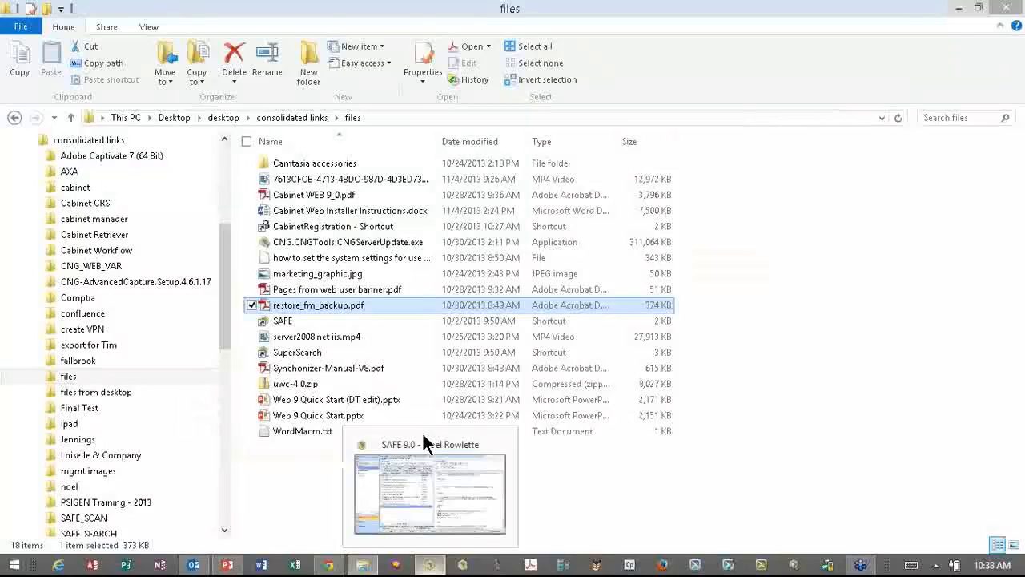
pyautogui.click(422, 442)
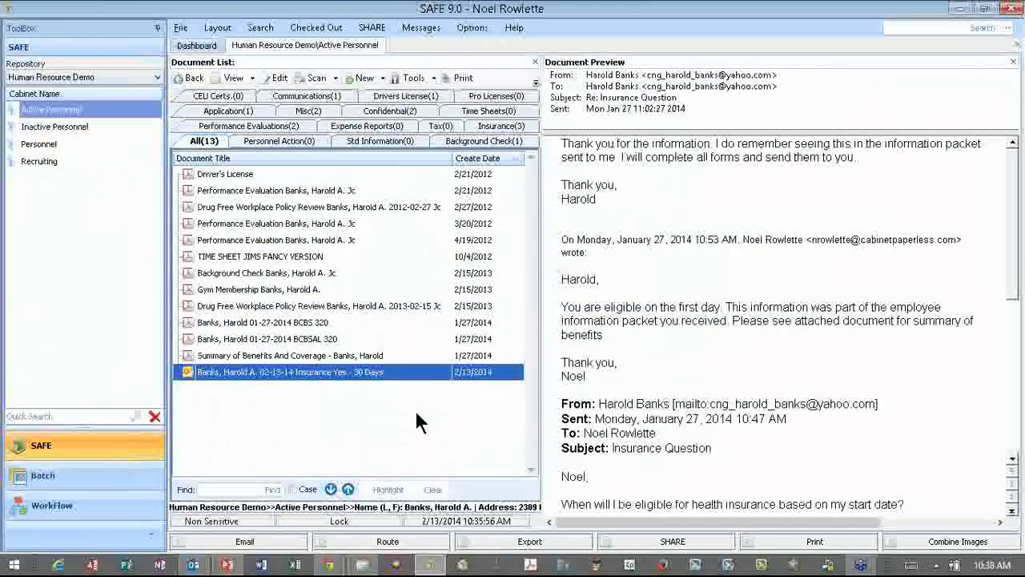
pyautogui.rightClick(416, 414)
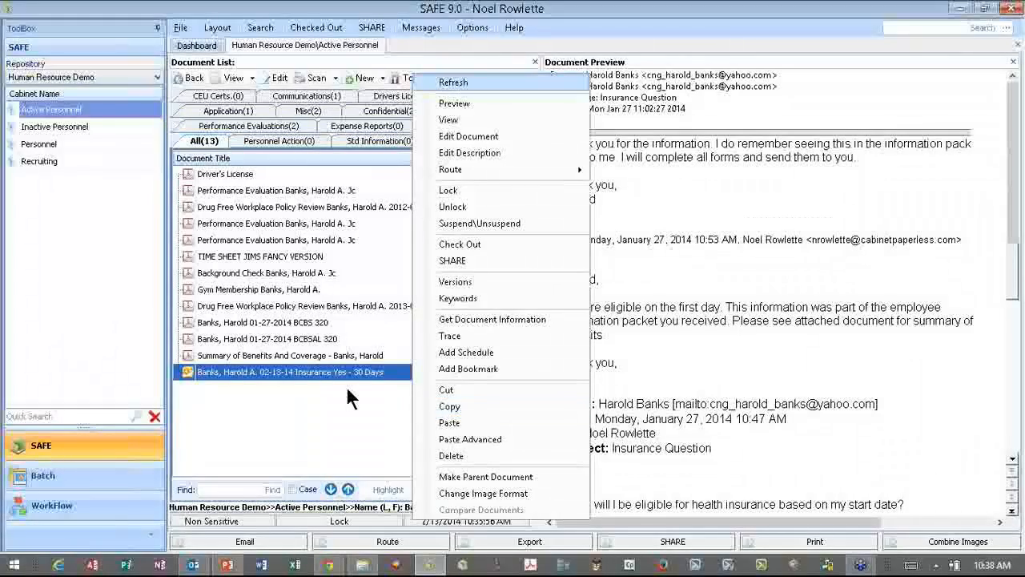
pyautogui.press('Return')
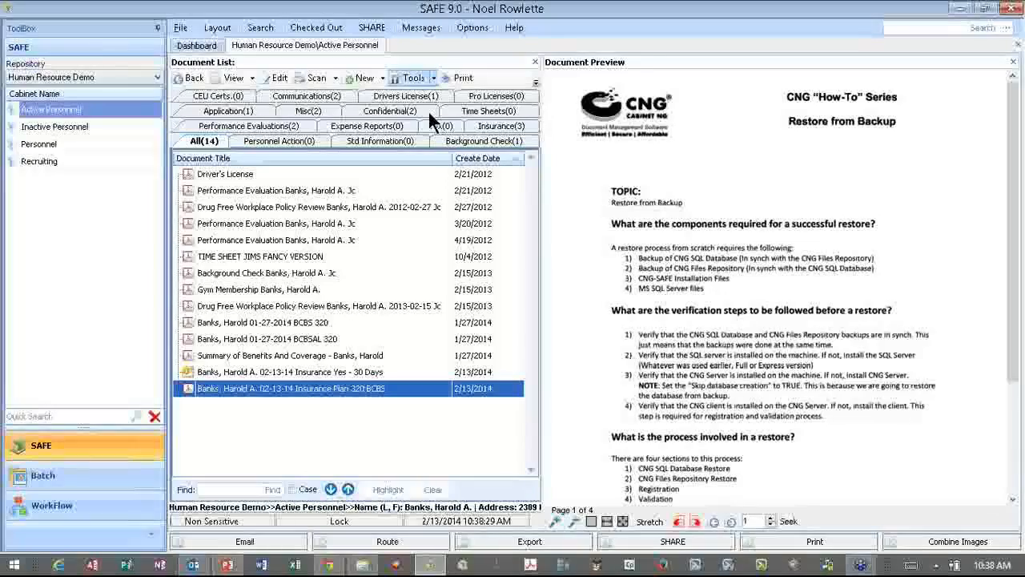
# - Import img20140210_12051480.tif from the Desktop through Tools > Import
pyautogui.click(413, 78)
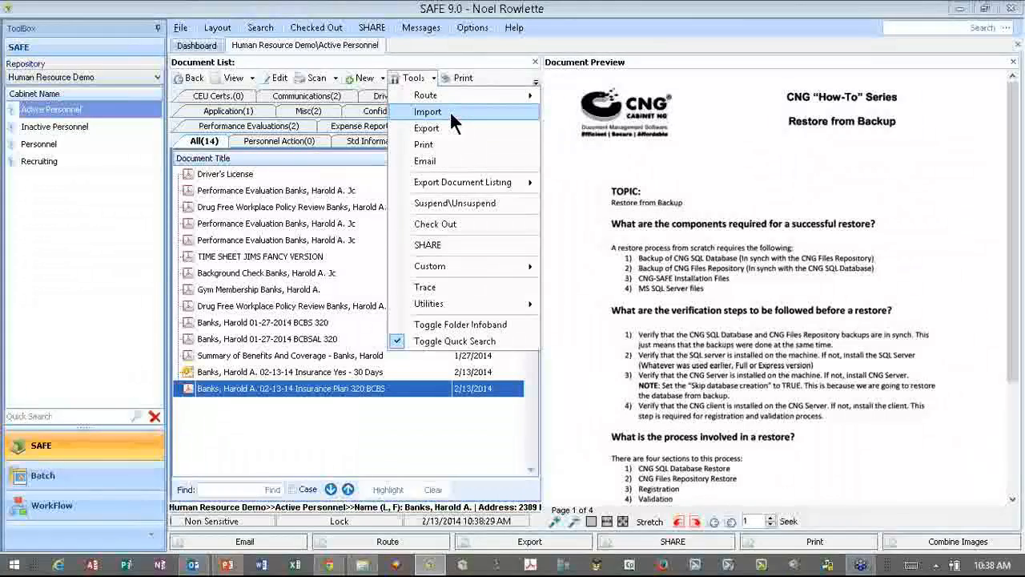
pyautogui.click(451, 114)
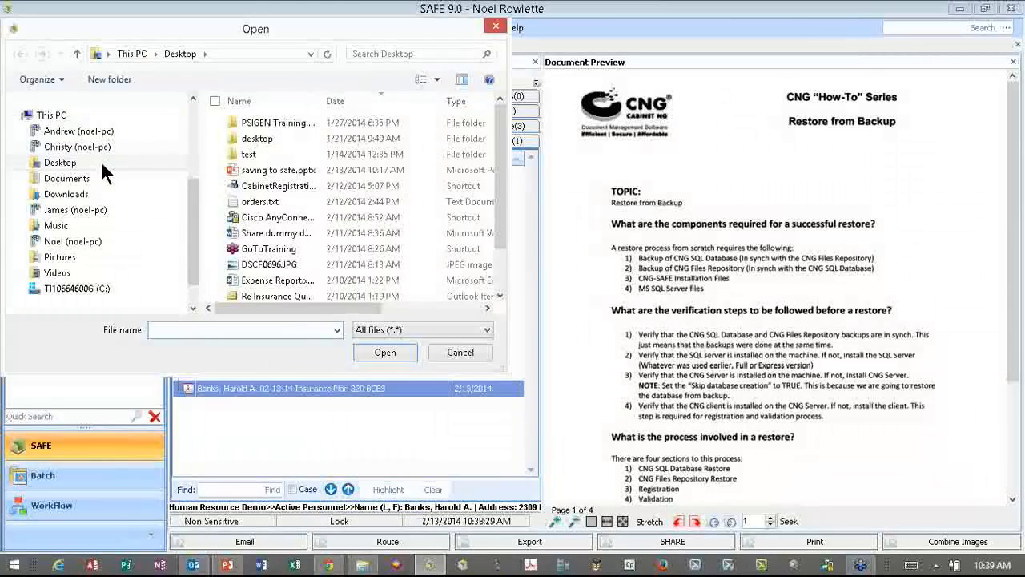
pyautogui.click(101, 161)
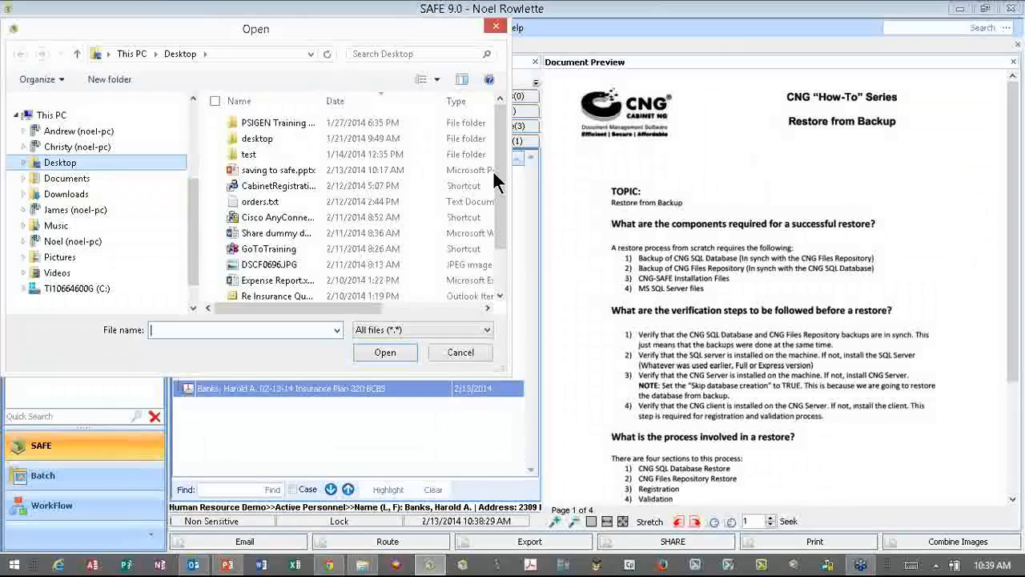
pyautogui.scroll(-1, 295, 256)
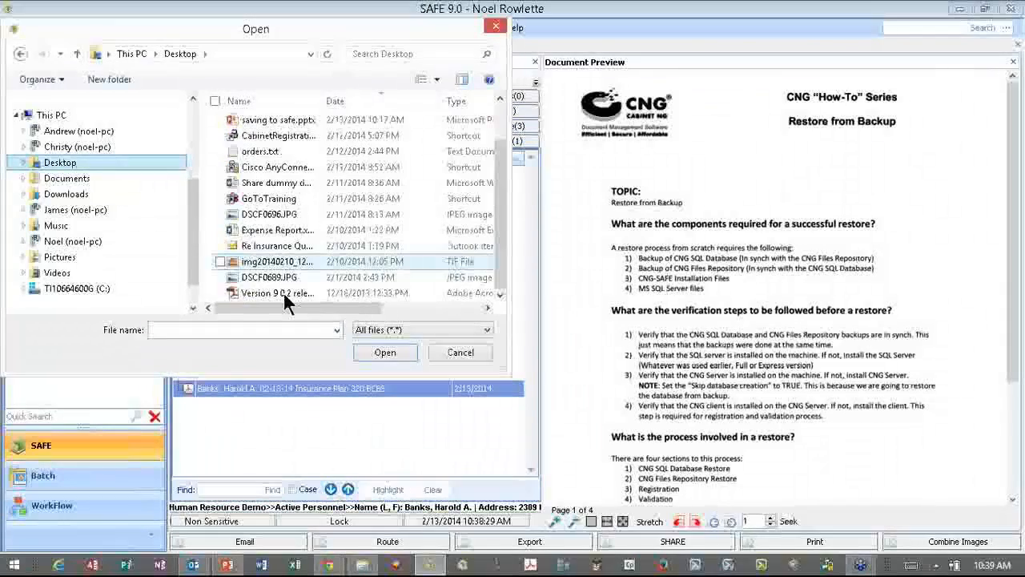
pyautogui.click(281, 260)
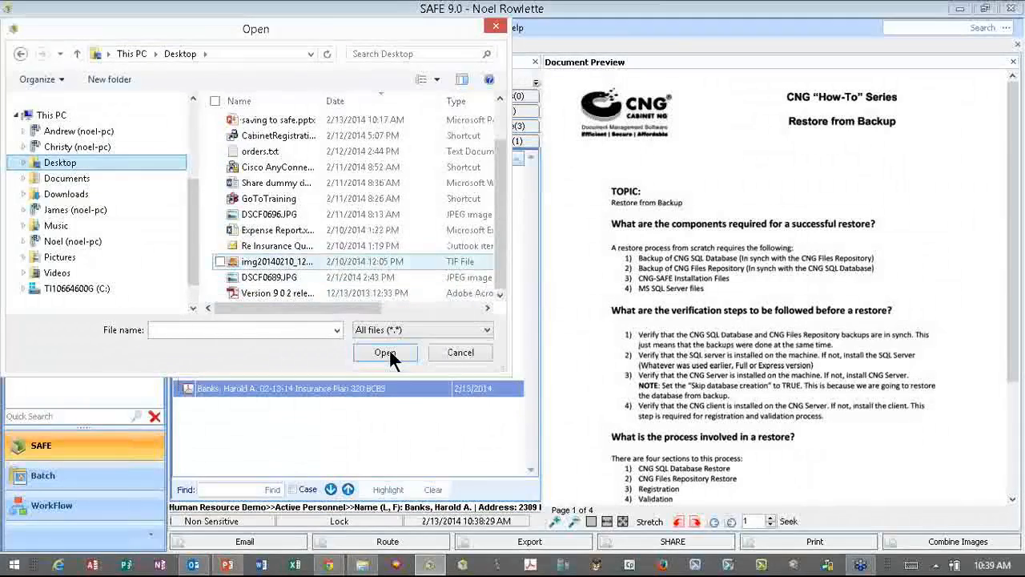
pyautogui.click(386, 352)
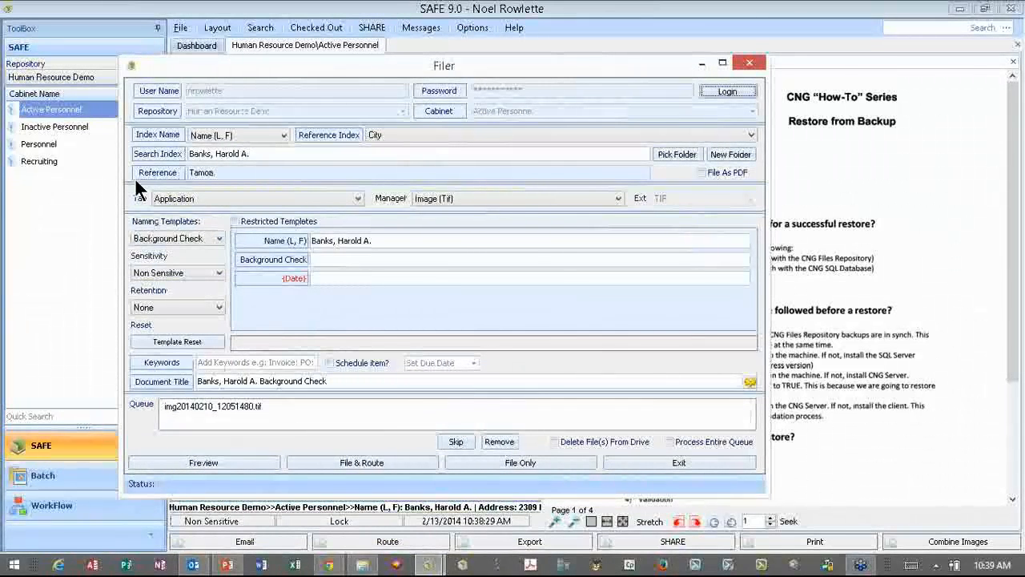
# - Set the image's tab to Communications with the HR Demo - Import TIF naming template
pyautogui.click(357, 199)
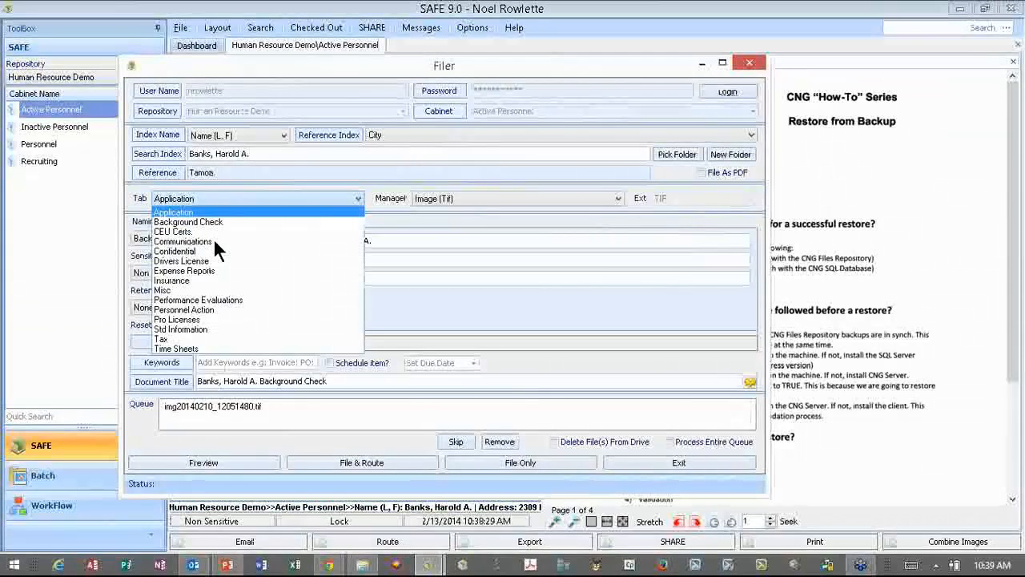
pyautogui.click(214, 241)
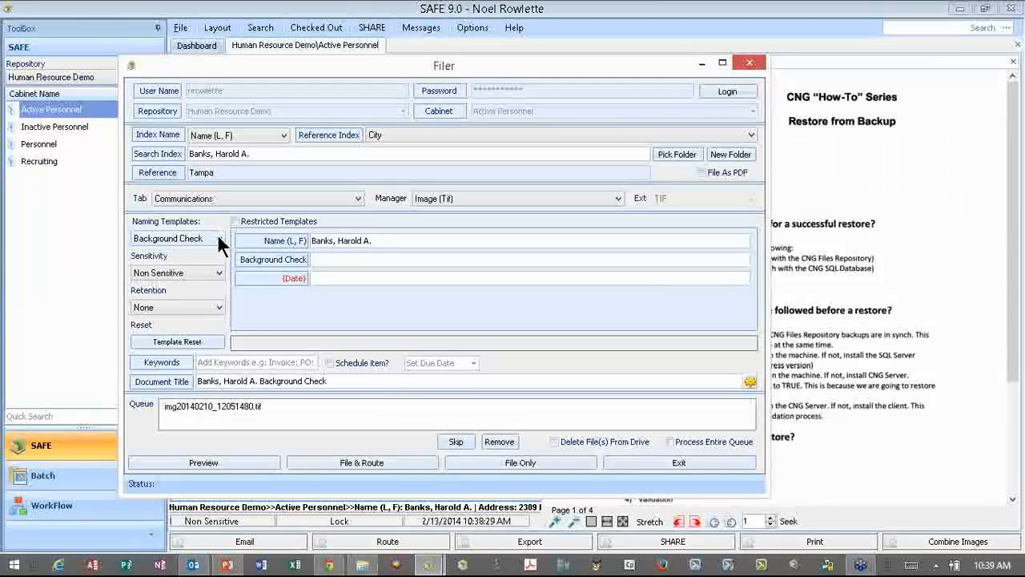
pyautogui.click(217, 238)
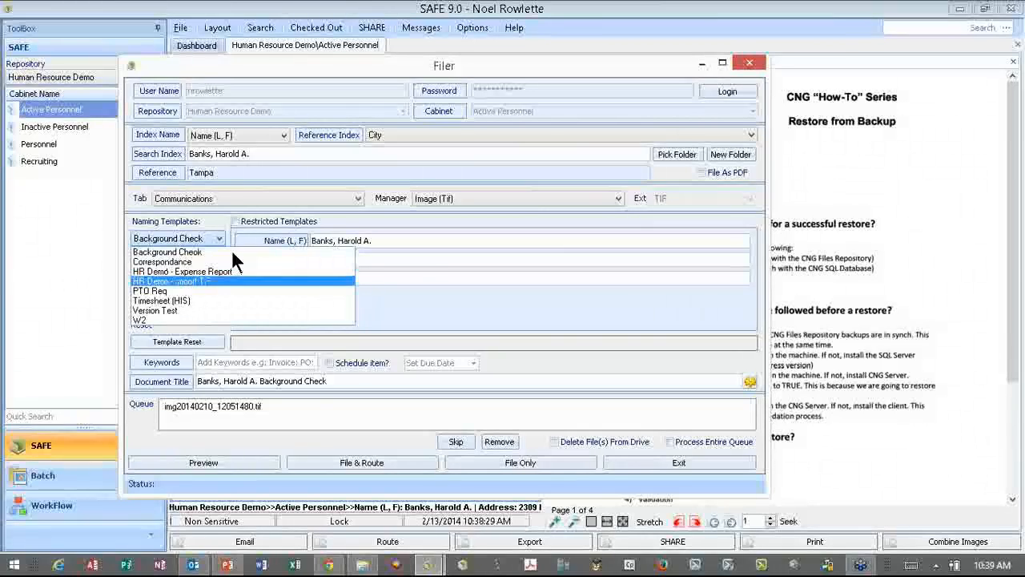
pyautogui.click(231, 281)
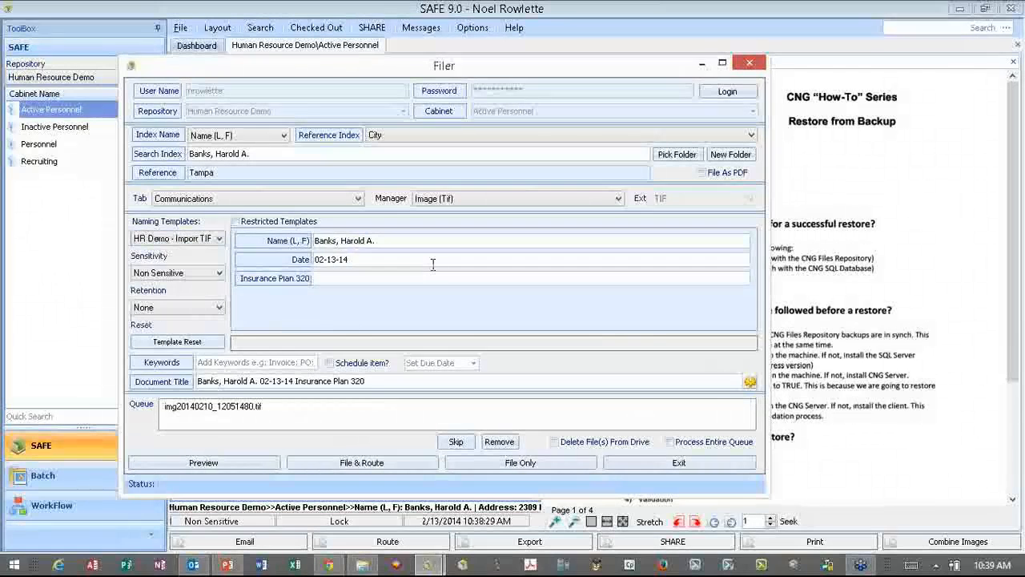
# - Change the date to 02-11-14 and set Insurance Plan 320 to NR
pyautogui.click(328, 258)
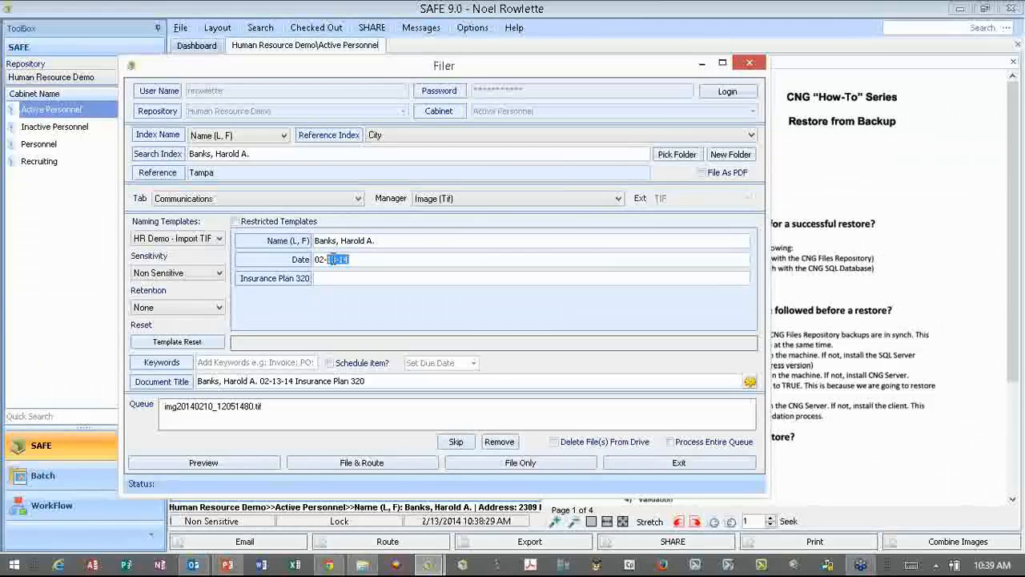
pyautogui.press('Delete')
pyautogui.write('1')
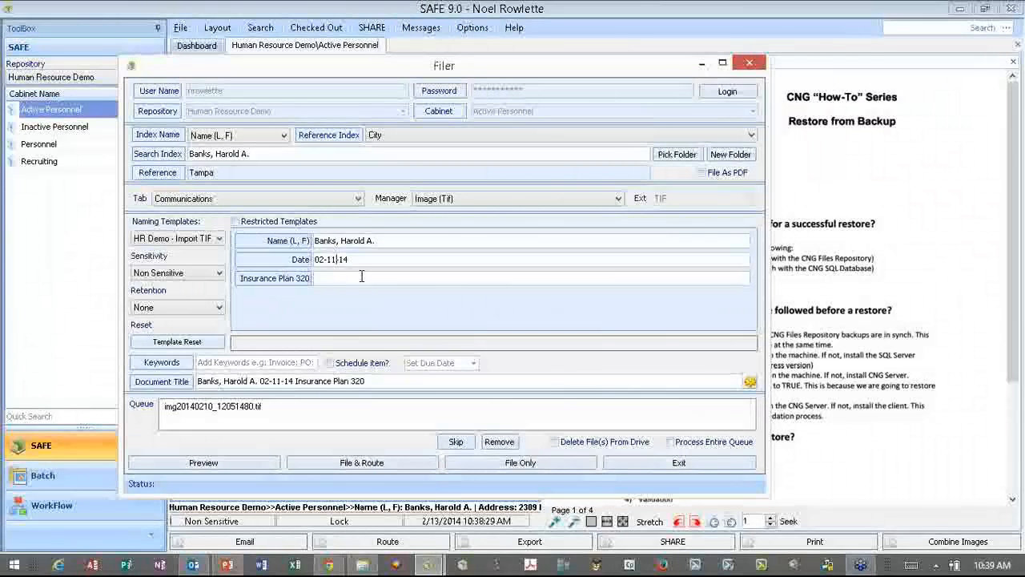
pyautogui.click(361, 276)
pyautogui.write('NR')
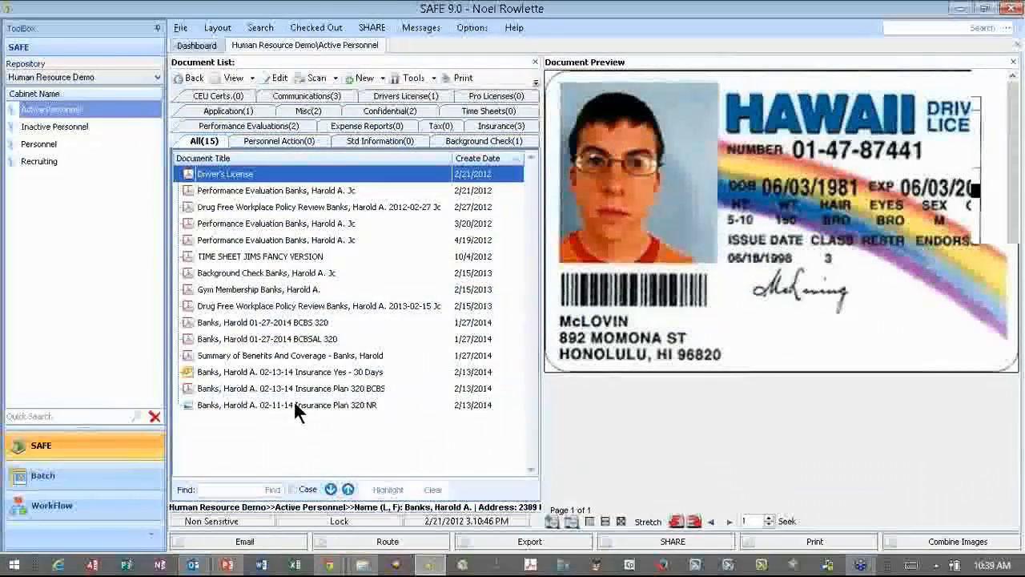
# - Preview Insurance Plan 320 NR, paging forward to page 3 and back to page 1
pyautogui.click(295, 406)
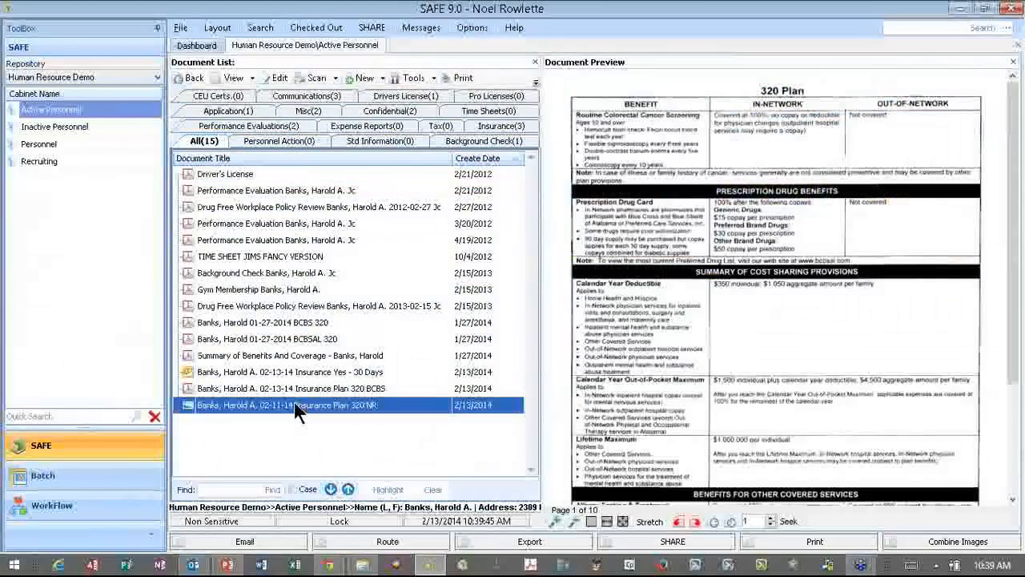
pyautogui.click(732, 525)
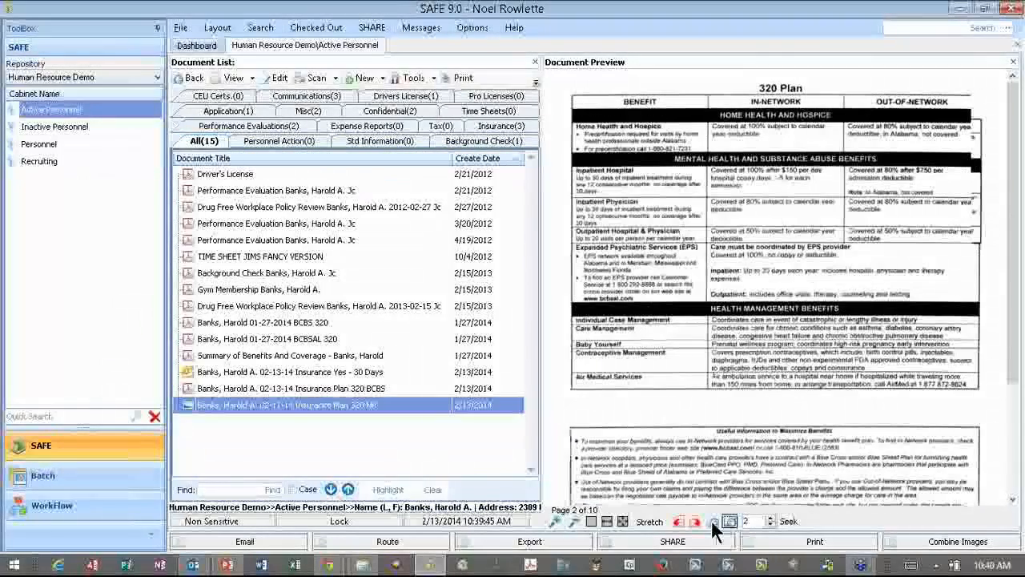
pyautogui.click(711, 521)
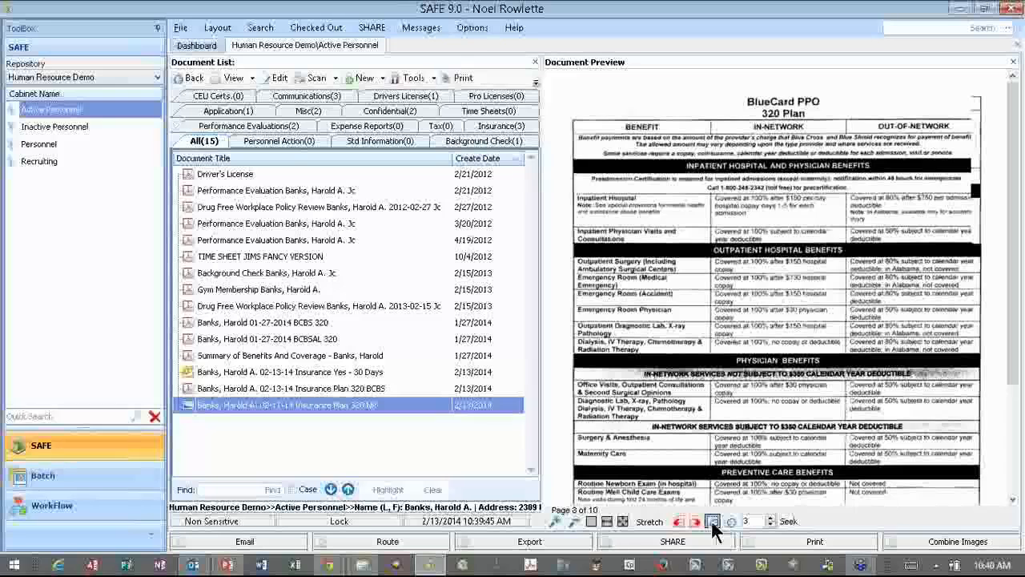
pyautogui.click(711, 521)
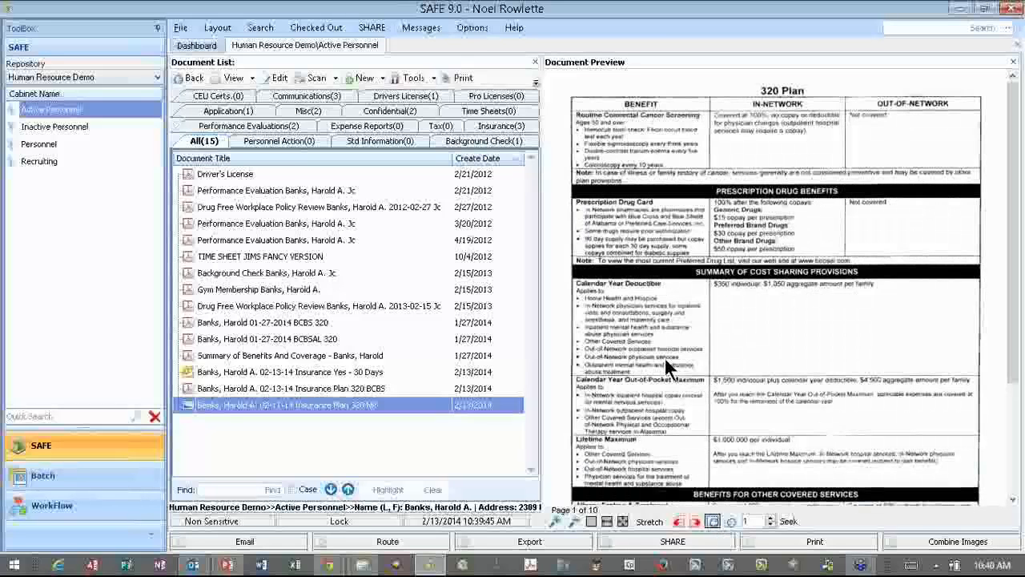
# - Create a MyCo Offer Letter(docx) for title Accountant, initials NR, filed to the Application tab
pyautogui.click(364, 87)
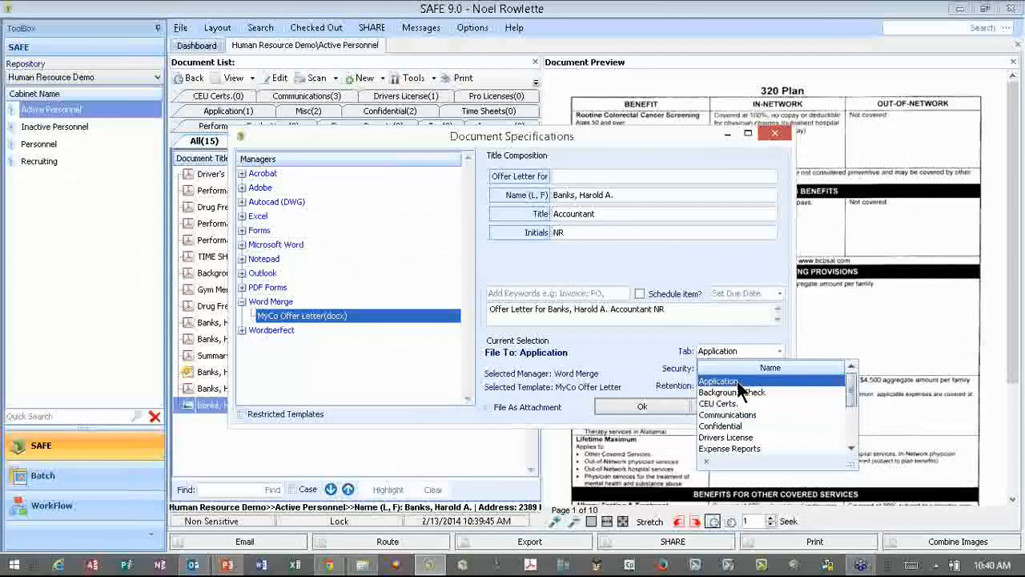
pyautogui.click(683, 379)
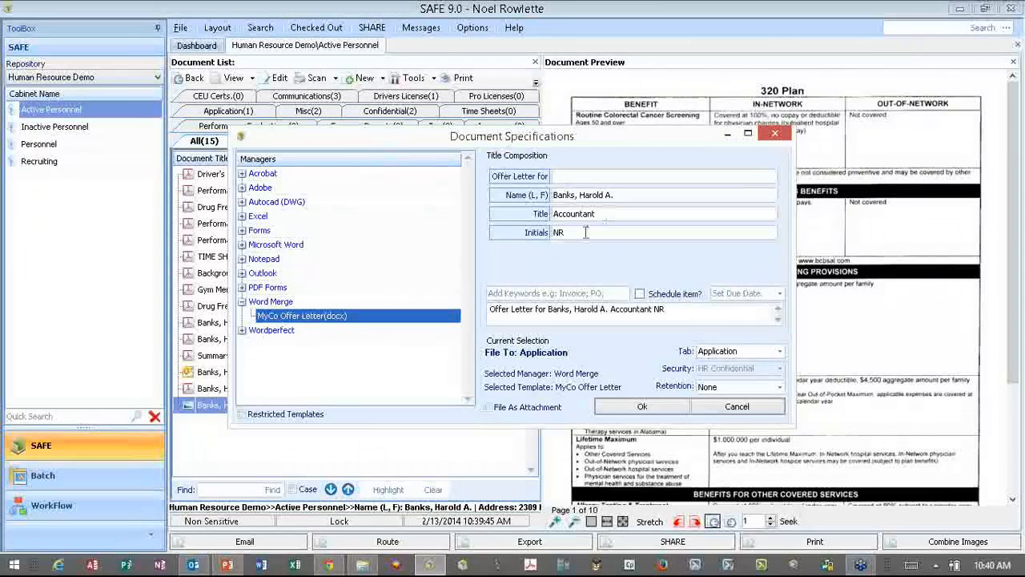
pyautogui.click(634, 406)
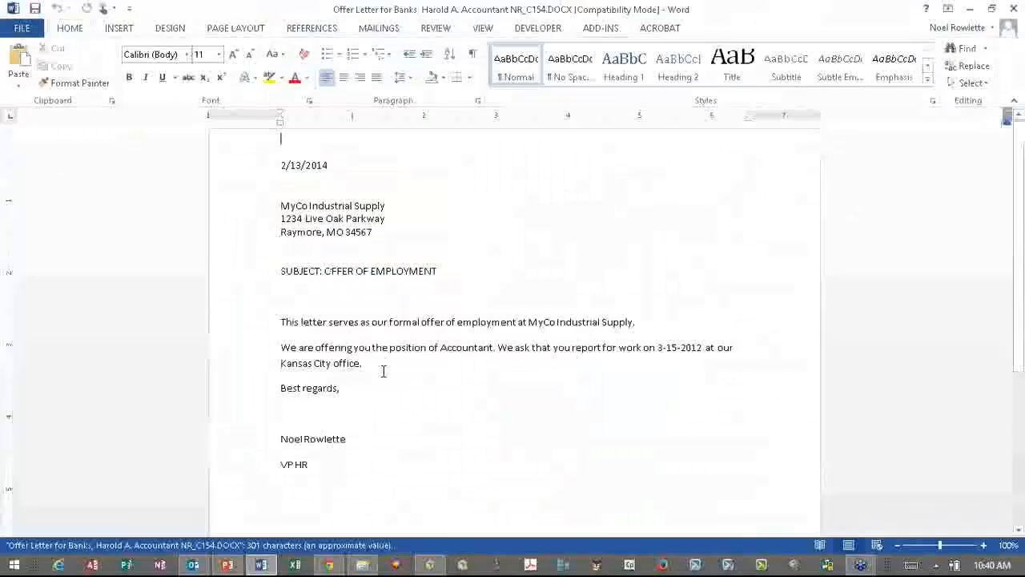
# - Review the Word offer letter below 'Best regards,' and select the 2/13/2014 date line
pyautogui.click(294, 413)
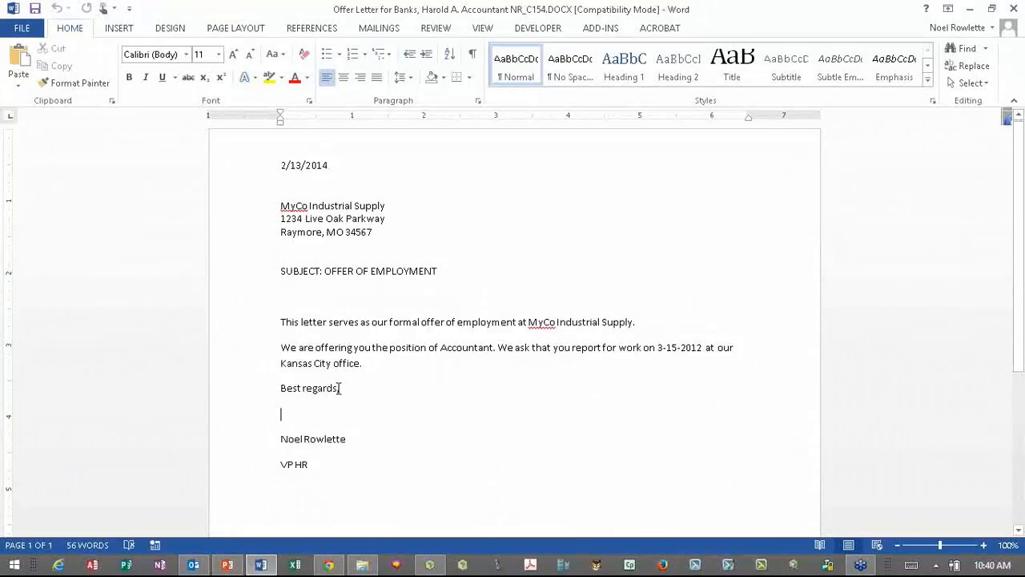
pyautogui.moveTo(280, 165); pyautogui.dragTo(328, 166)
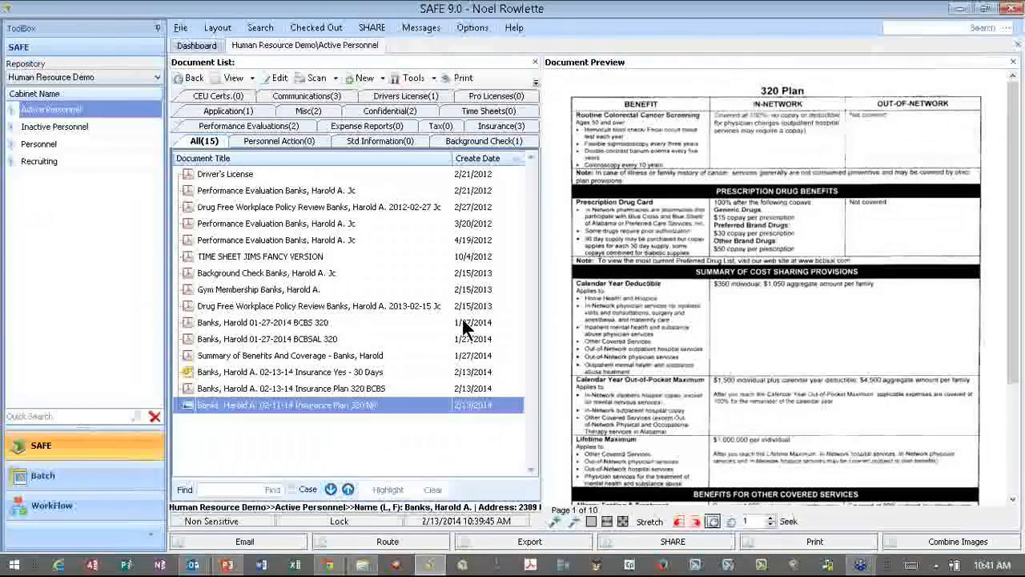
# - Preview the new Offer Letter row, then call up Excel's recent workbooks from the taskbar
pyautogui.click(303, 422)
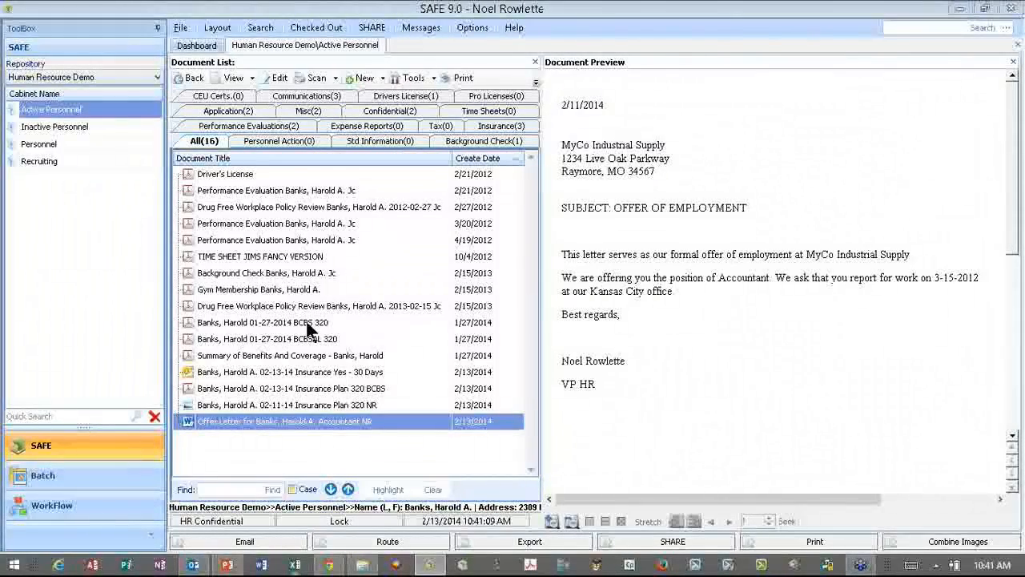
pyautogui.rightClick(294, 564)
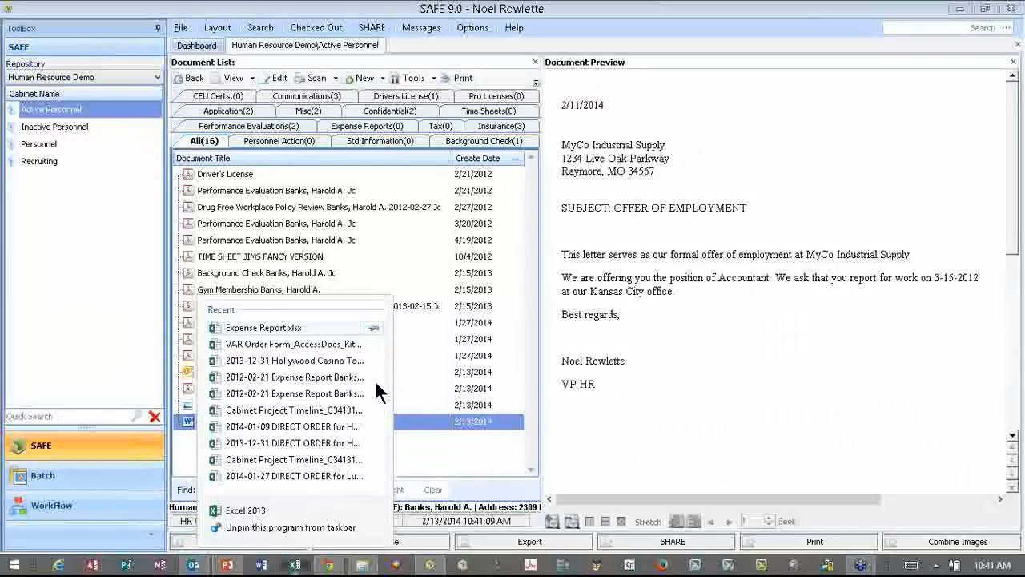
# - Open Expense Report.xlsx, enter 135 for Monday's hotel in C11, then select B13
pyautogui.click(376, 384)
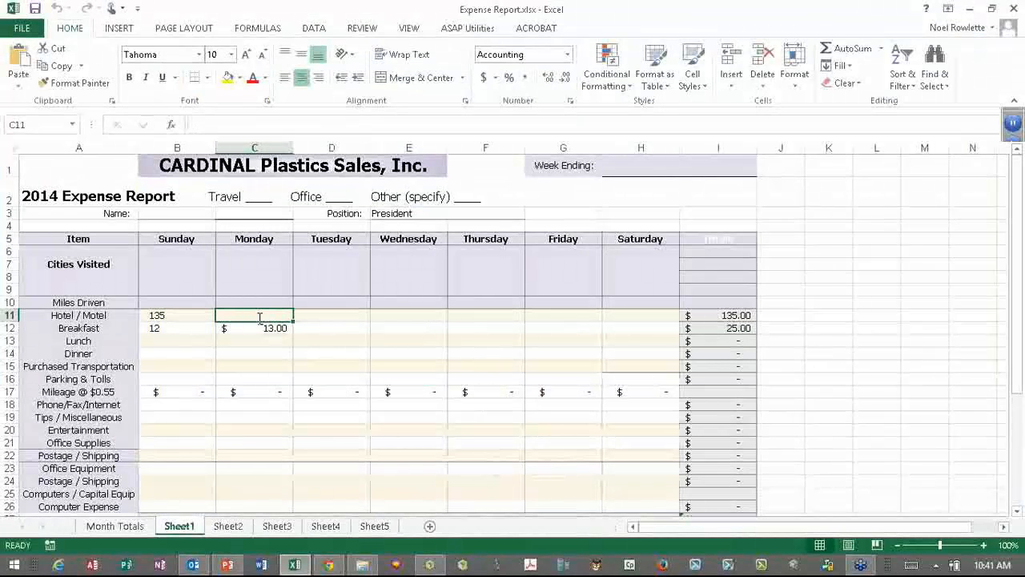
pyautogui.write('135')
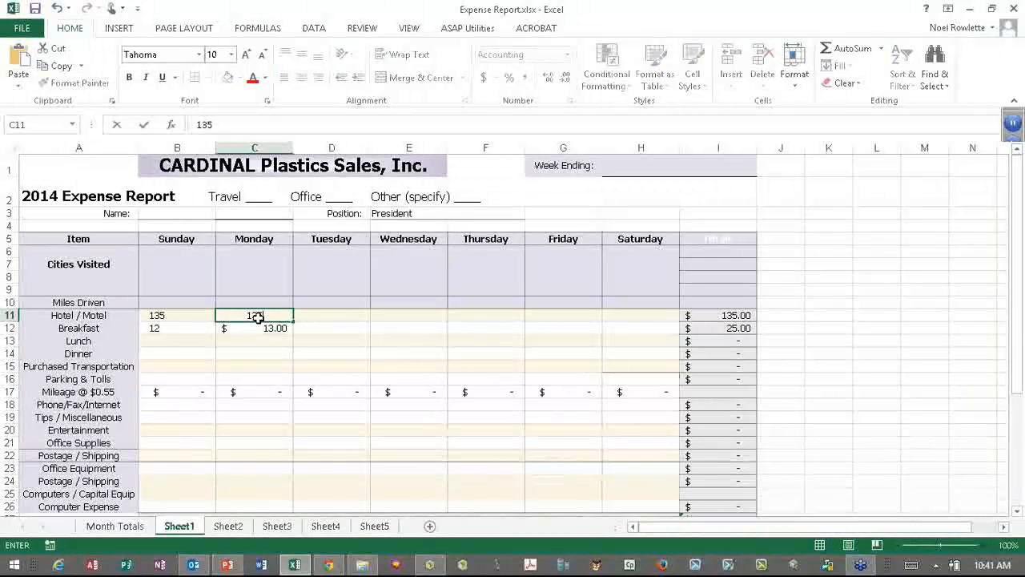
pyautogui.press('Return')
pyautogui.press('Return')
pyautogui.click(161, 341)
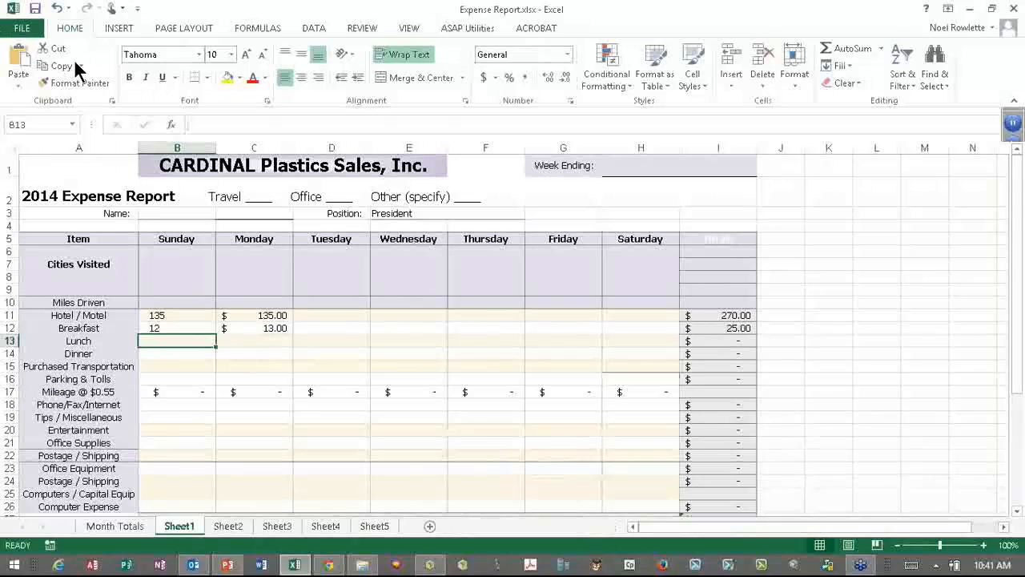
# - Print the expense report to Cabinet-SAFE in landscape at Low Resolution (200 x 200 DPI)
pyautogui.click(21, 28)
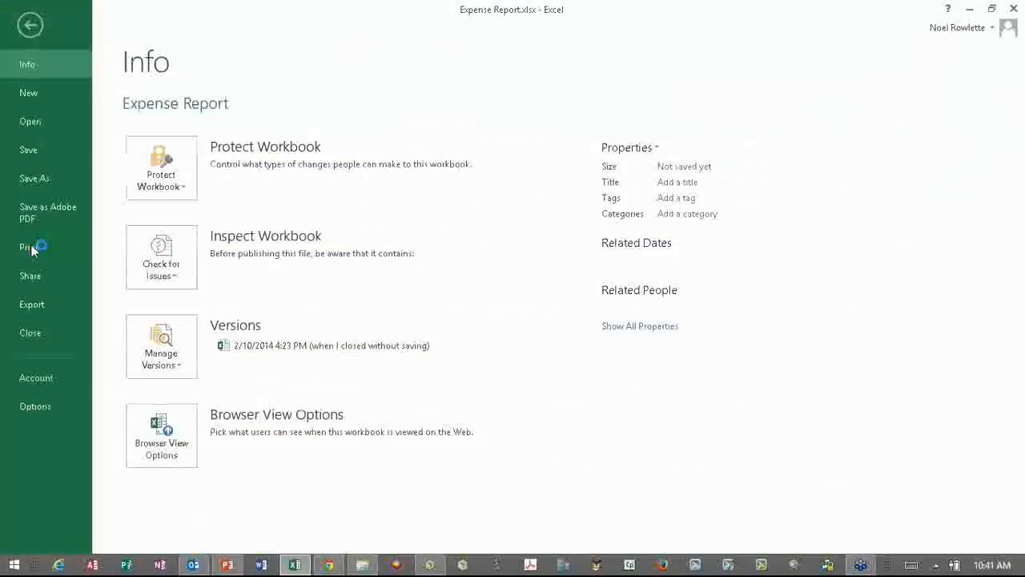
pyautogui.click(29, 248)
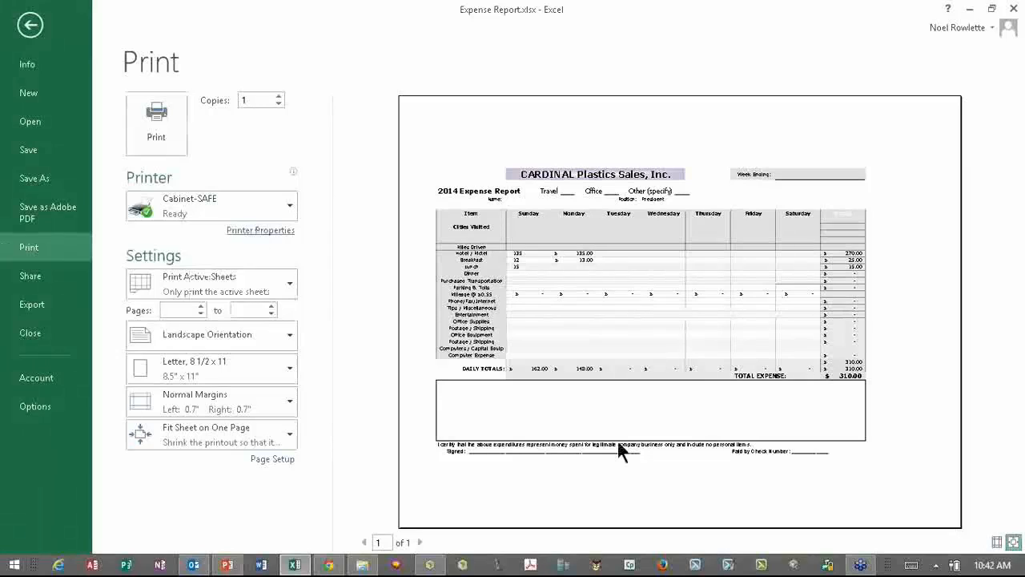
pyautogui.click(256, 231)
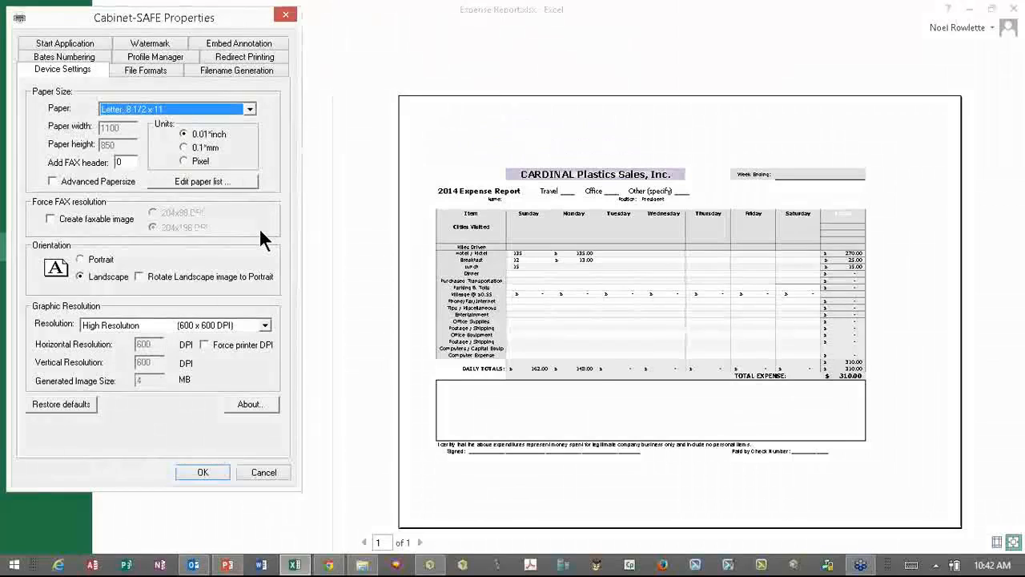
pyautogui.click(94, 259)
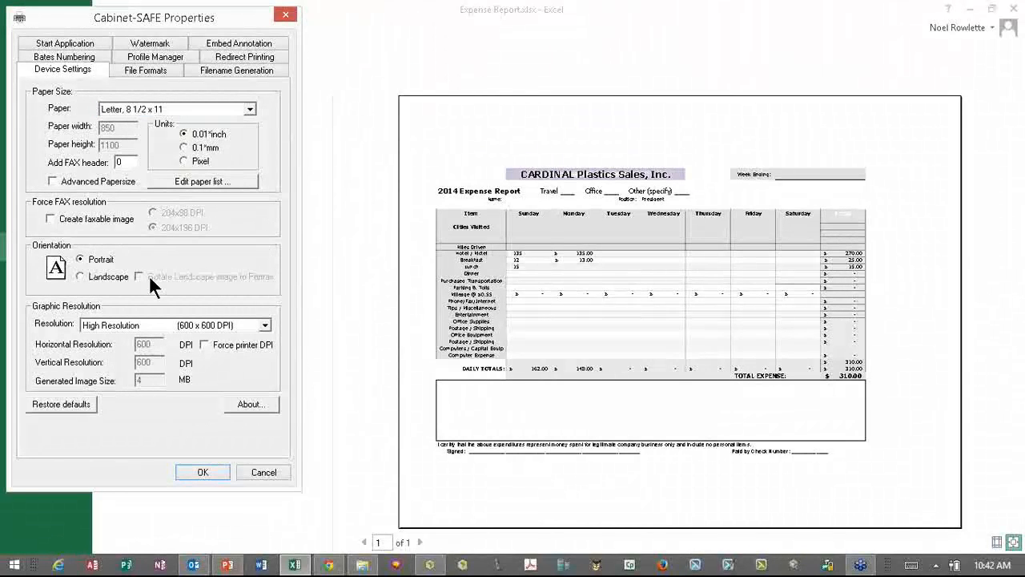
pyautogui.click(108, 276)
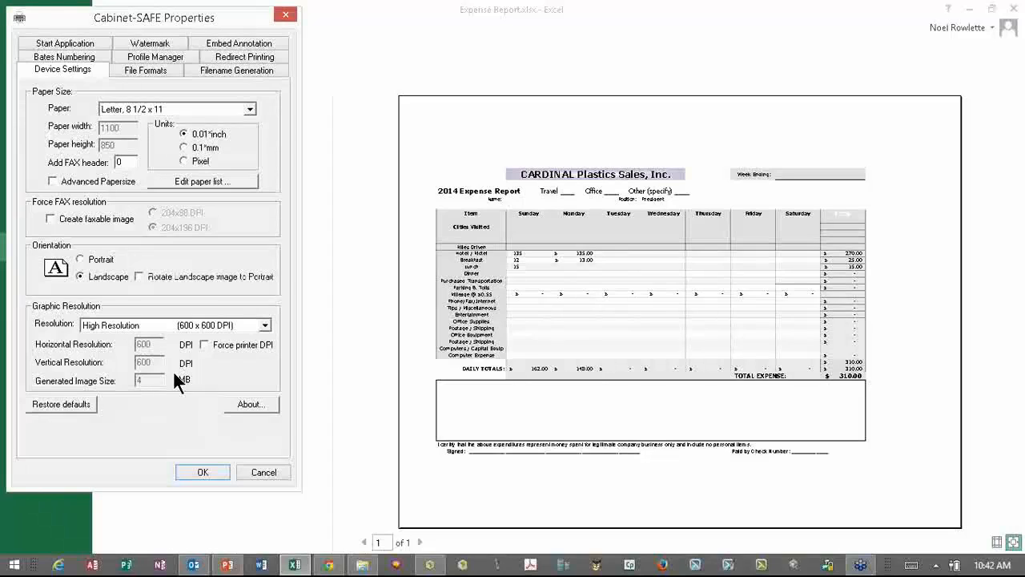
pyautogui.click(163, 326)
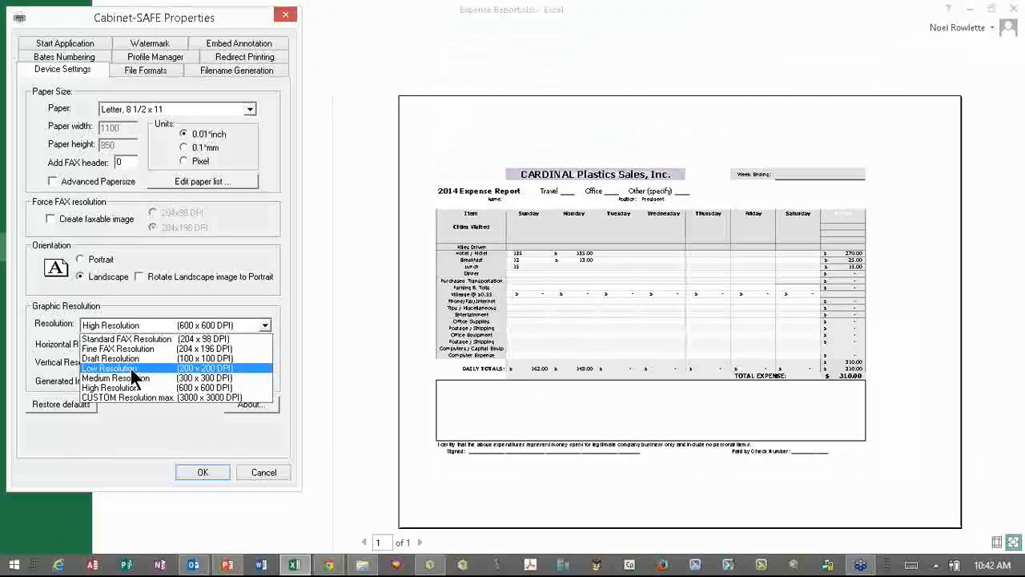
pyautogui.click(131, 368)
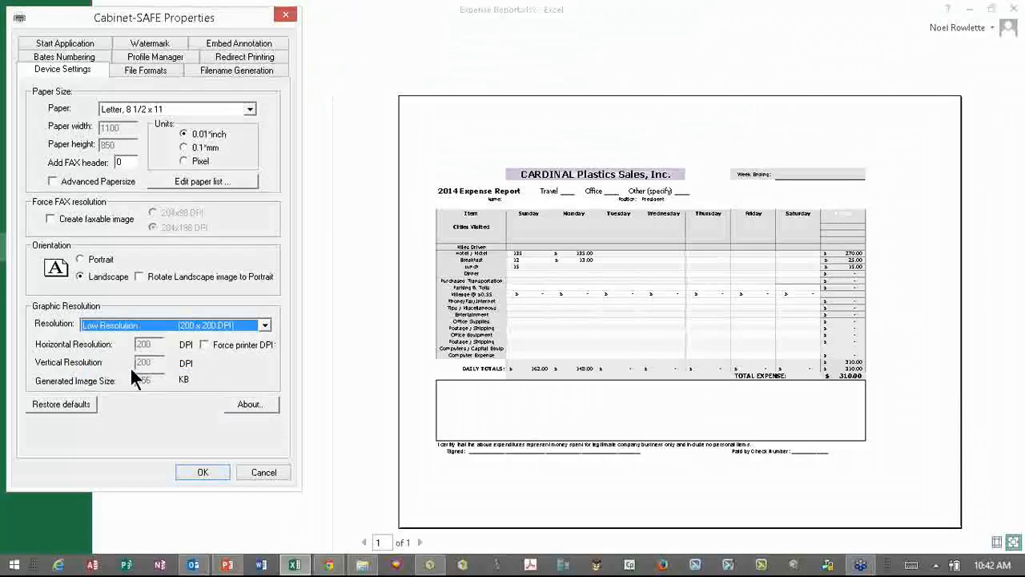
pyautogui.click(193, 471)
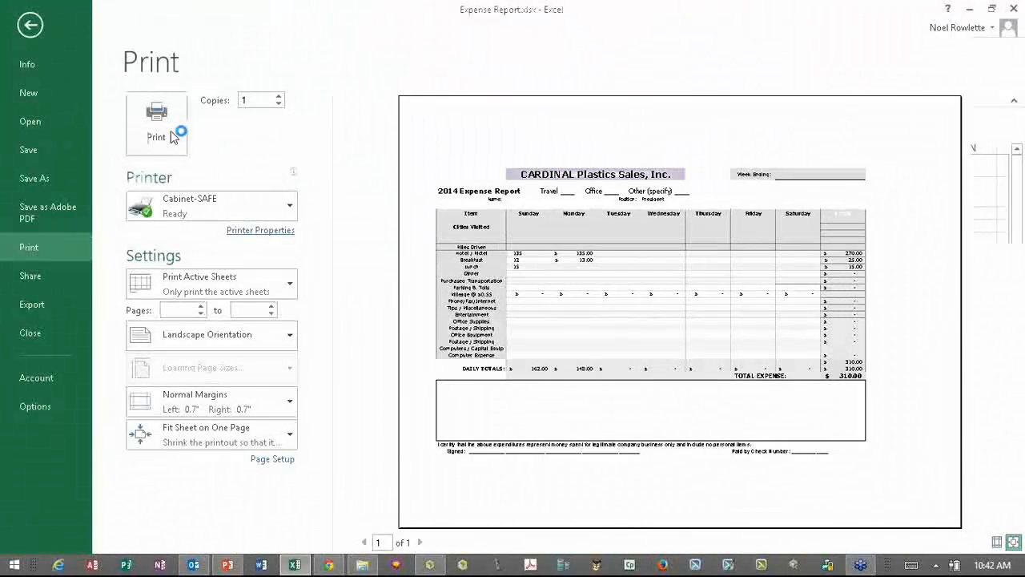
pyautogui.click(157, 128)
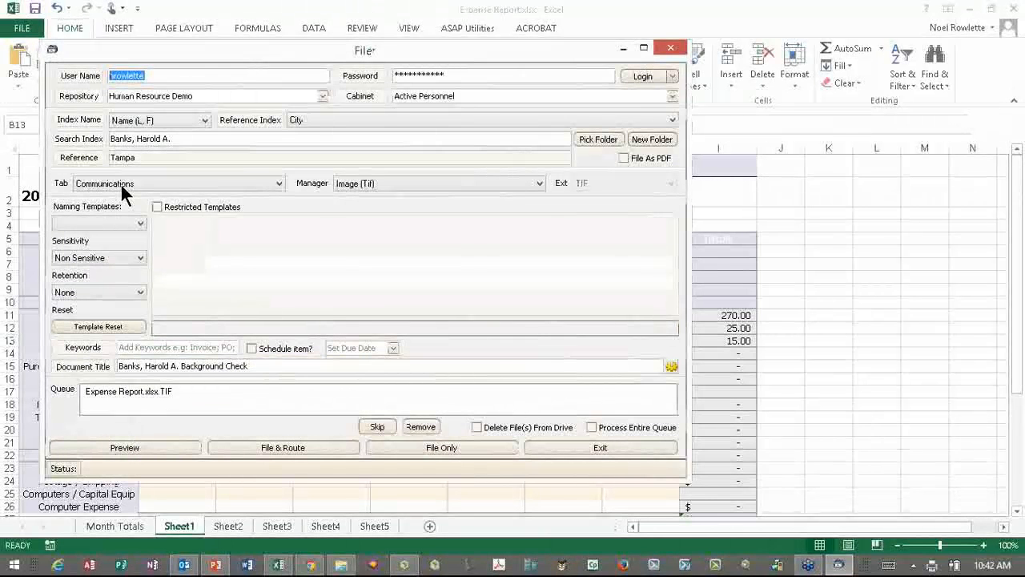
# - File to the Expense Reports tab with the HR Demo - Expense Report template, submitted 02-10-14
pyautogui.click(280, 183)
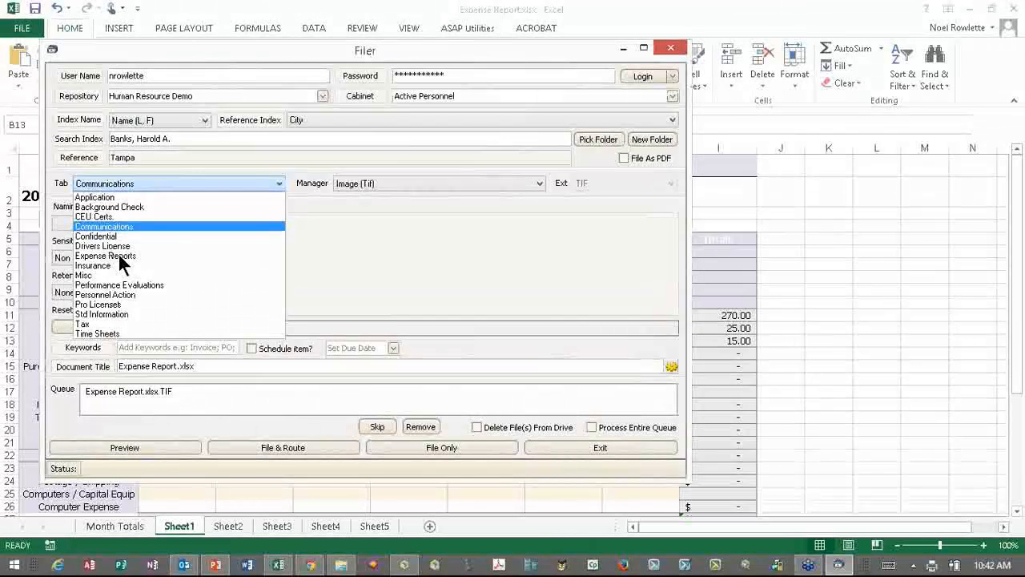
pyautogui.click(118, 255)
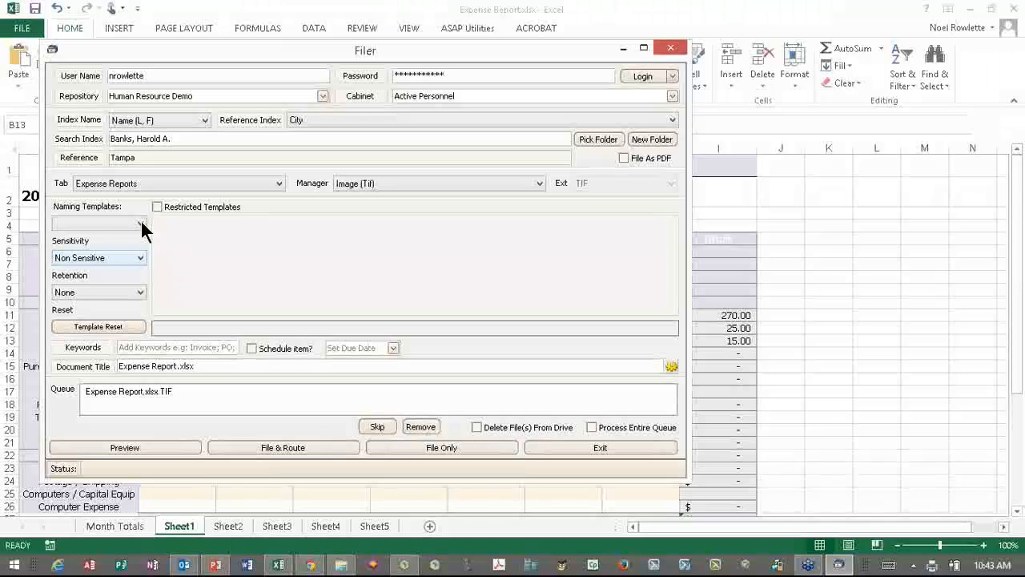
pyautogui.click(141, 224)
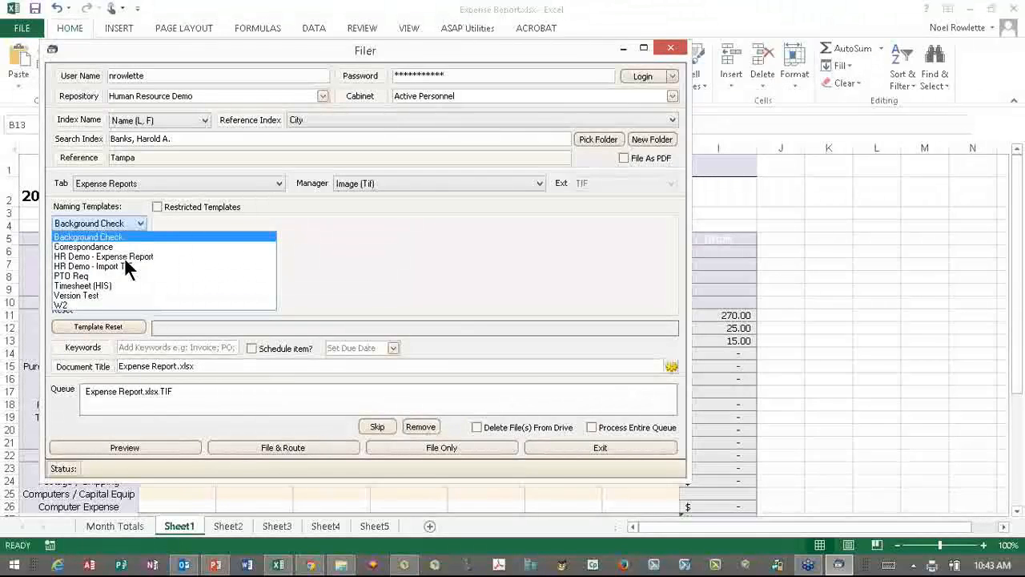
pyautogui.click(120, 256)
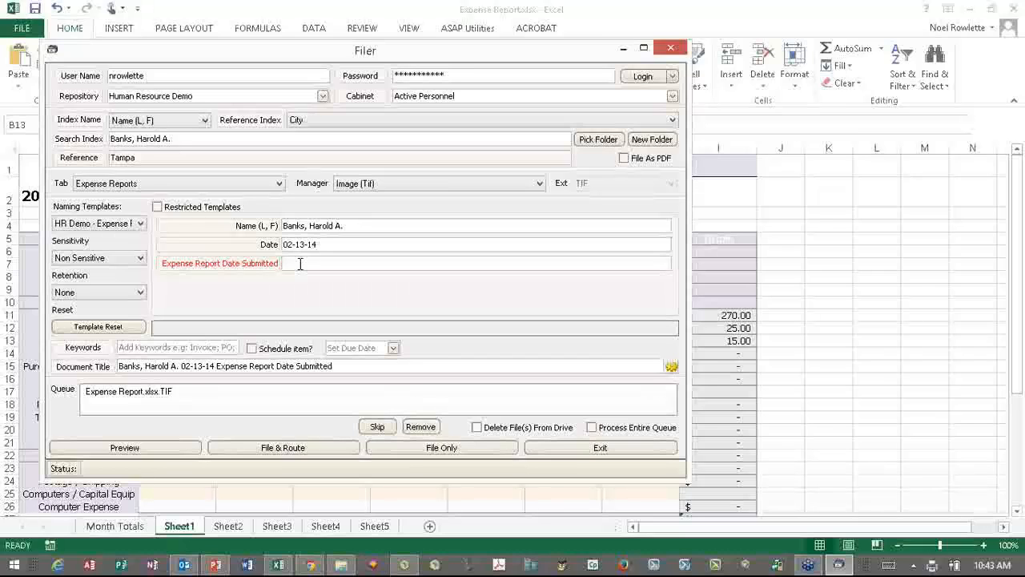
pyautogui.write('02-10-14')
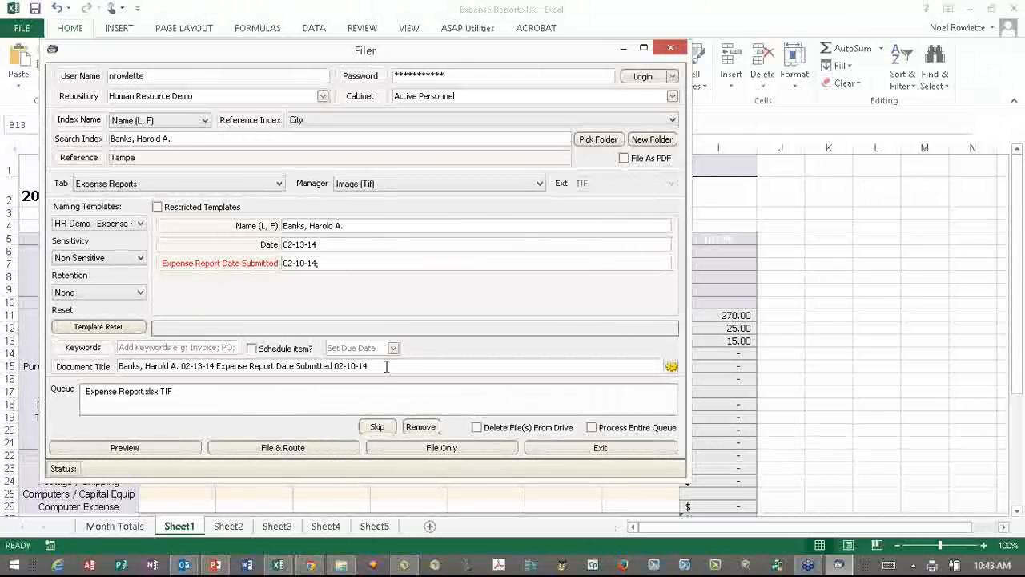
pyautogui.write(';')
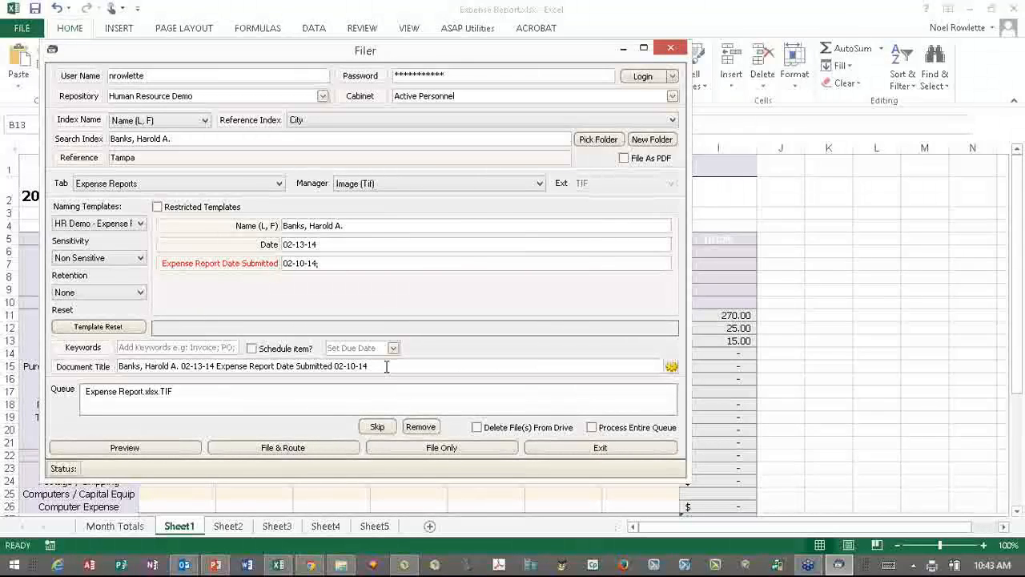
pyautogui.click(415, 452)
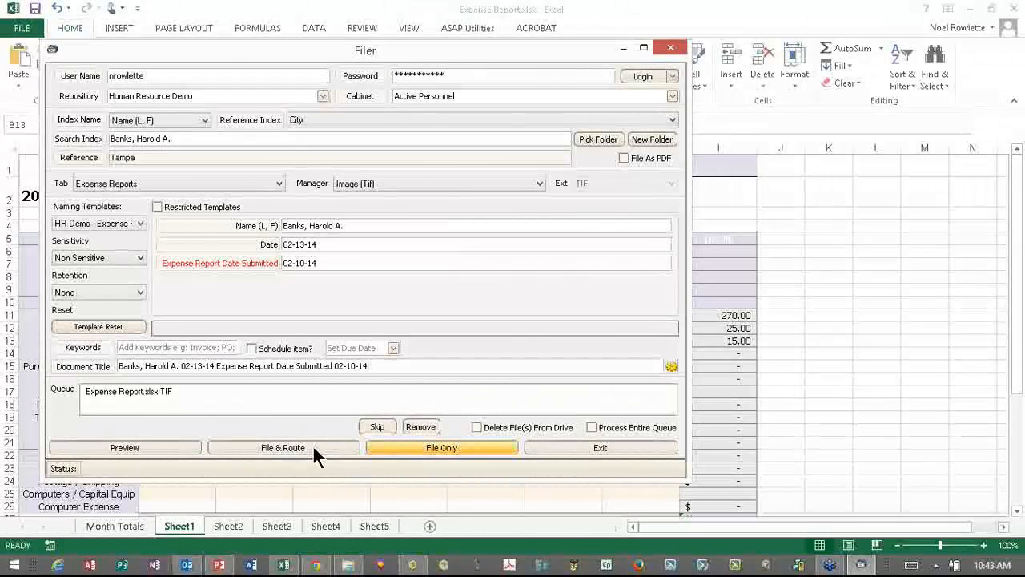
# - File & Route the expense report to a colleague with note 'please review and process'
pyautogui.click(314, 451)
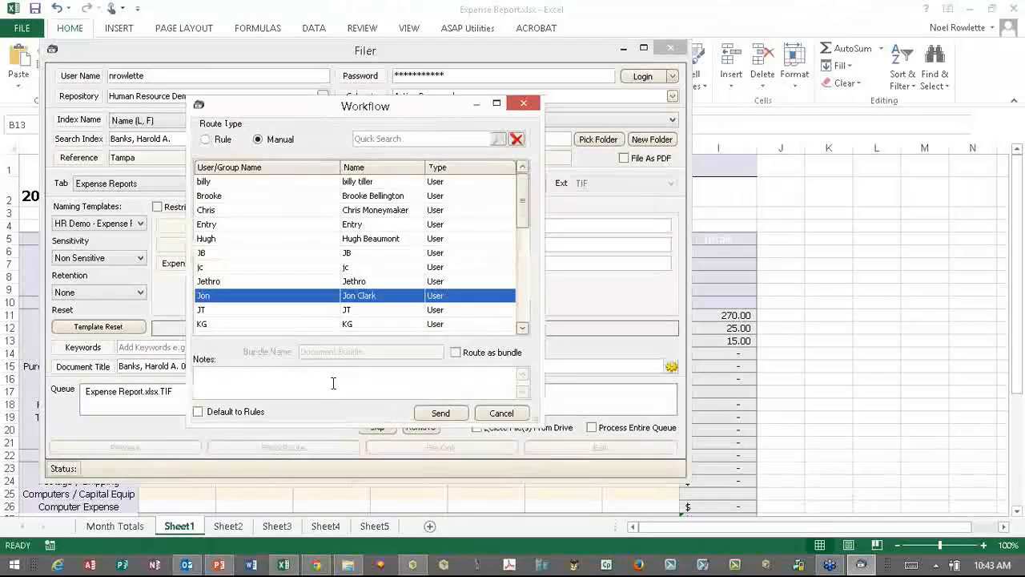
pyautogui.click(333, 383)
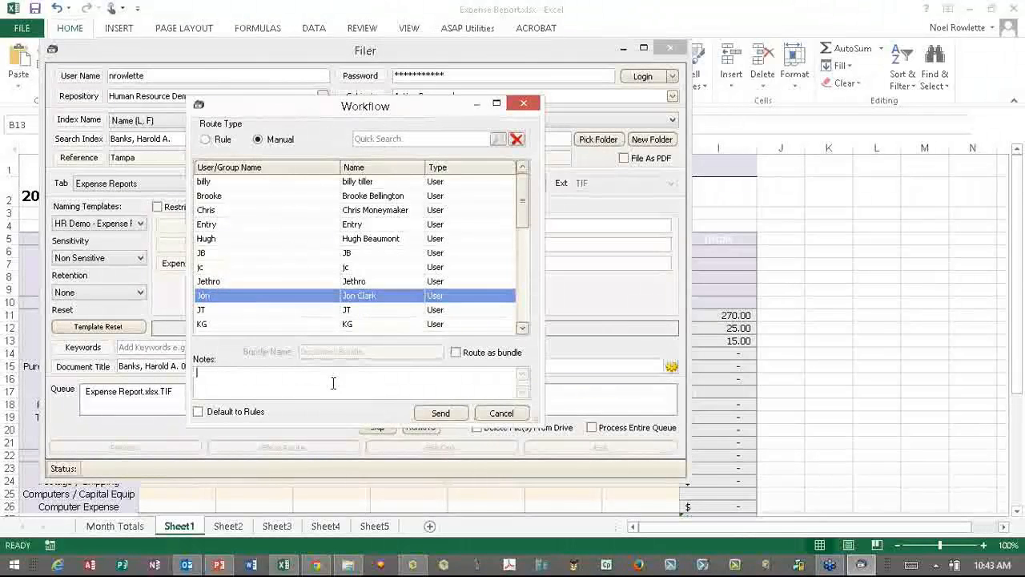
pyautogui.write('pleas')
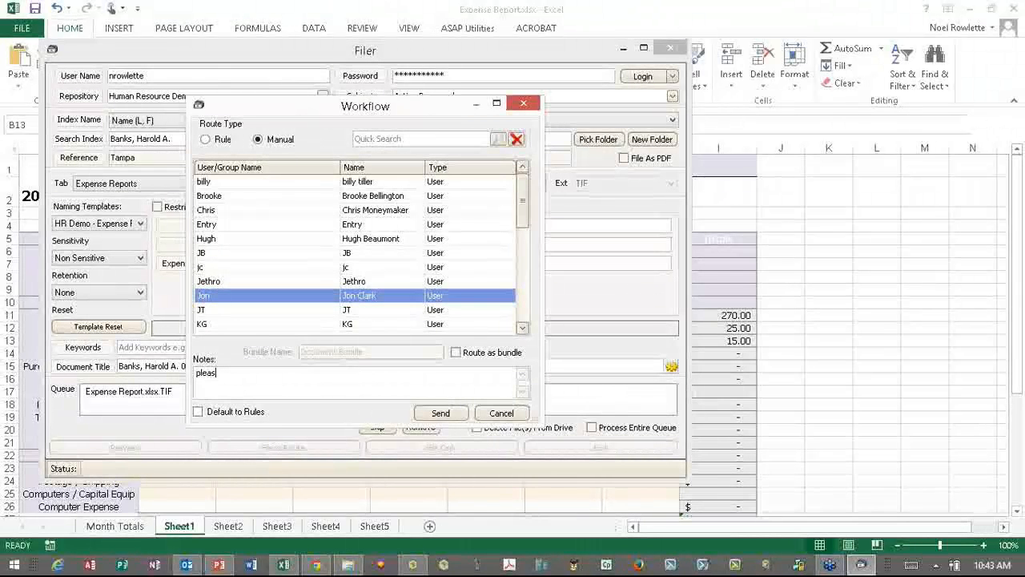
pyautogui.write('e review and process')
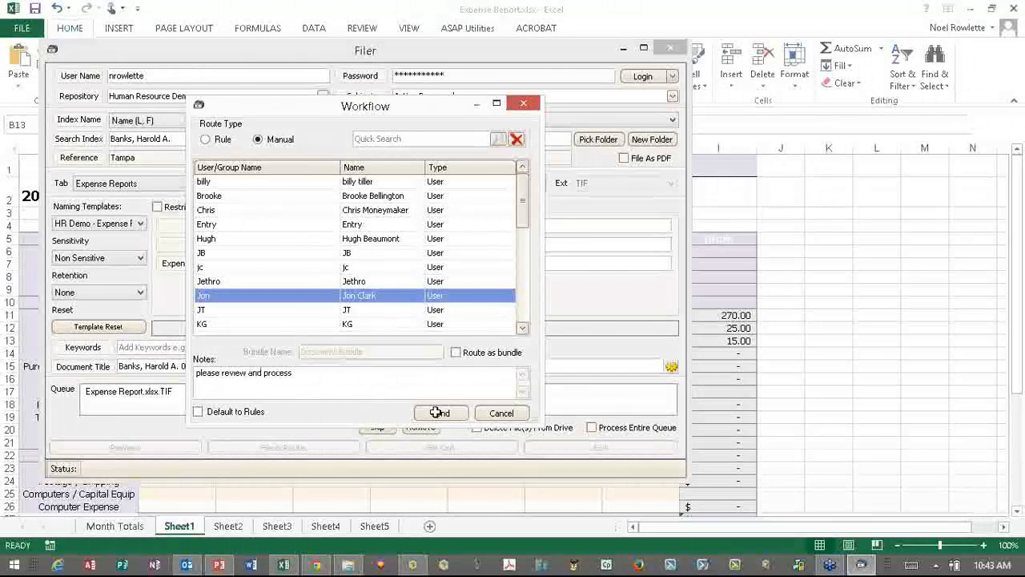
pyautogui.click(436, 412)
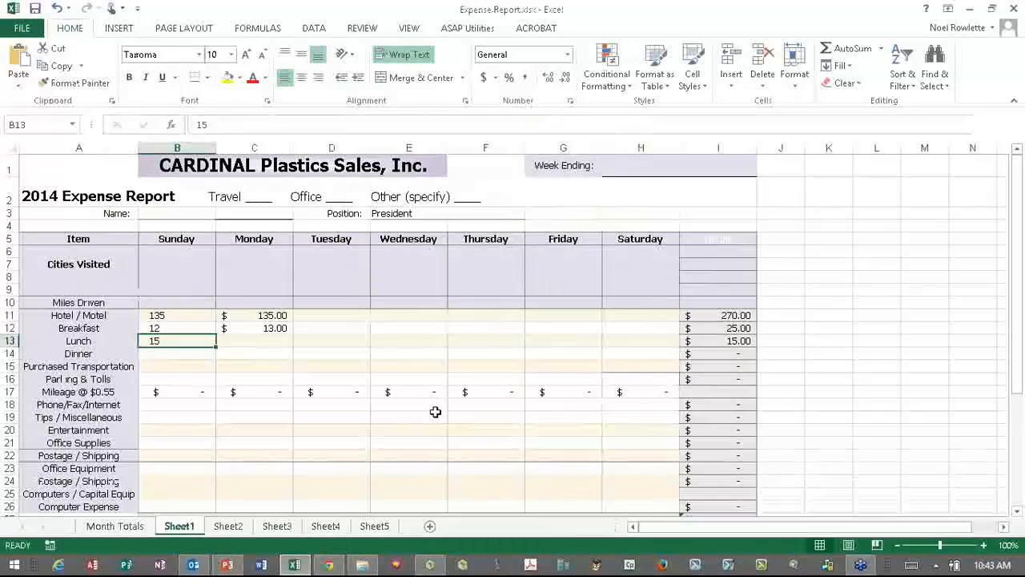
# - Refresh the SAFE document list to show the expense report, then switch to Batch
pyautogui.click(431, 565)
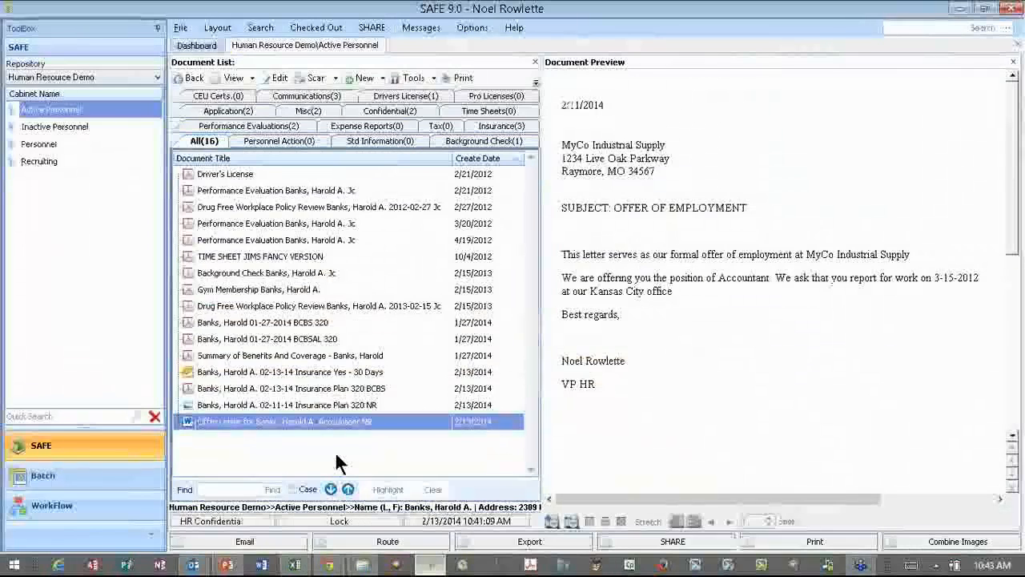
pyautogui.rightClick(382, 110)
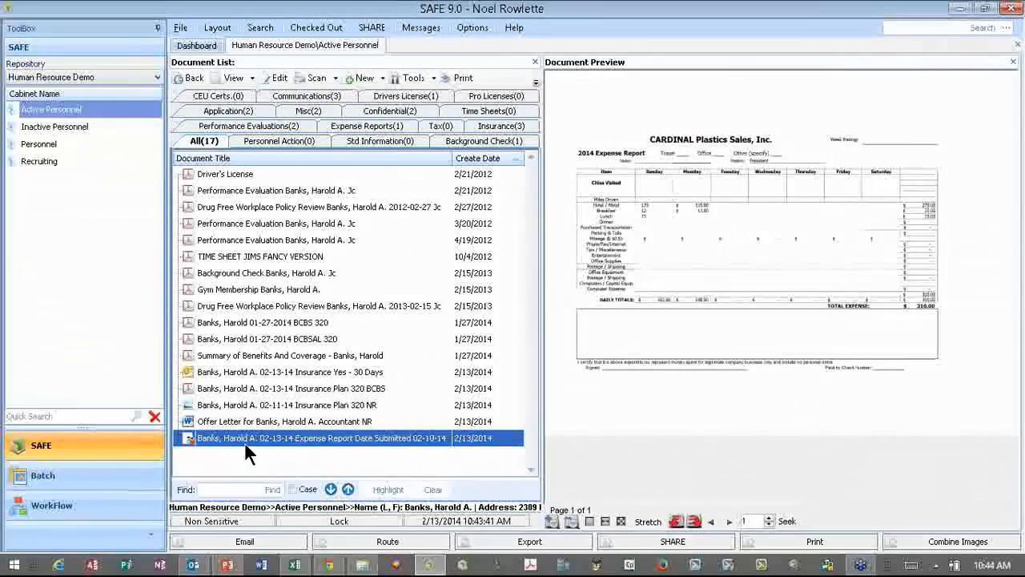
pyautogui.click(93, 481)
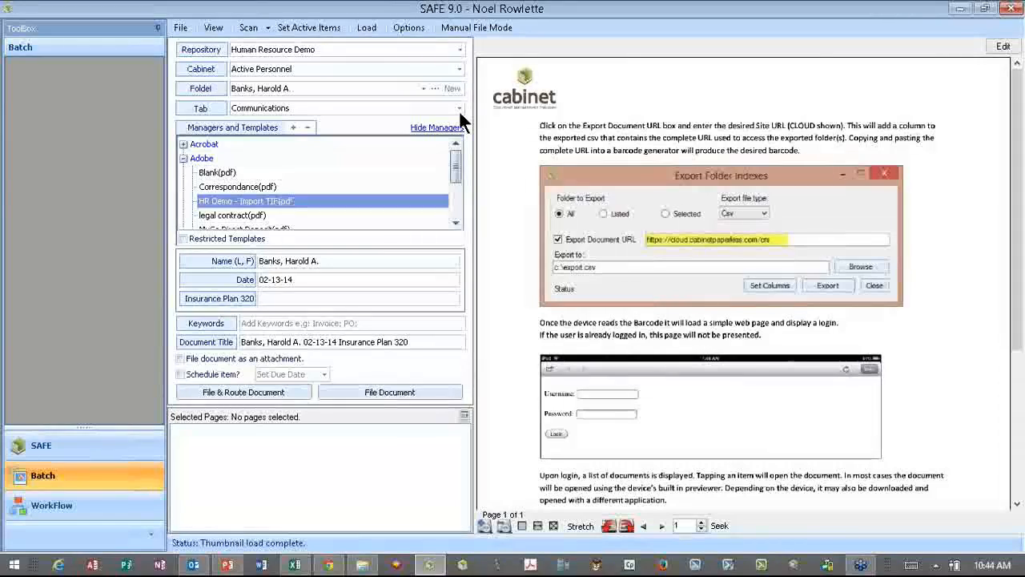
# - Keep the Communications tab and select the Correspondance(pdf) template
pyautogui.click(282, 108)
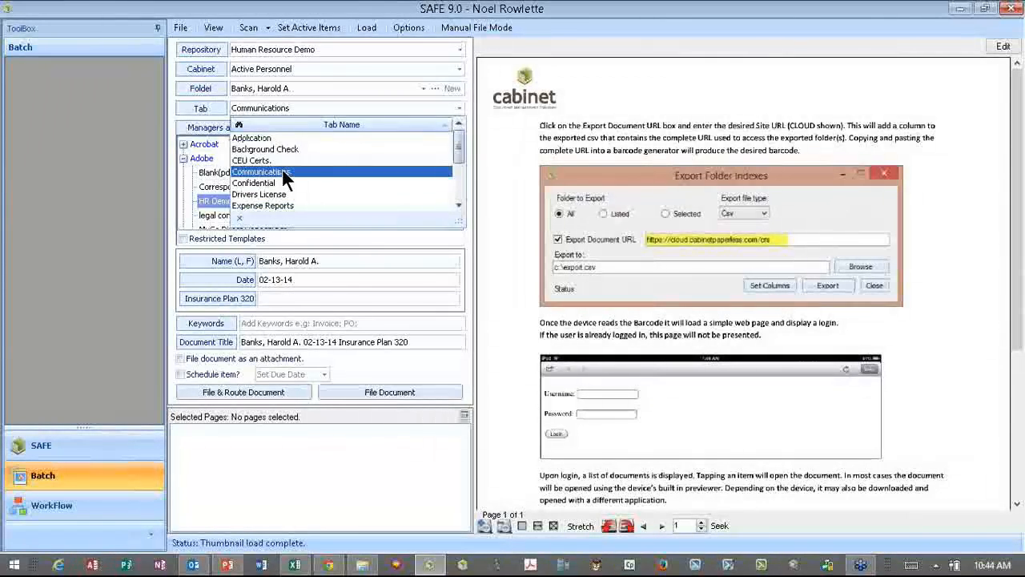
pyautogui.click(282, 172)
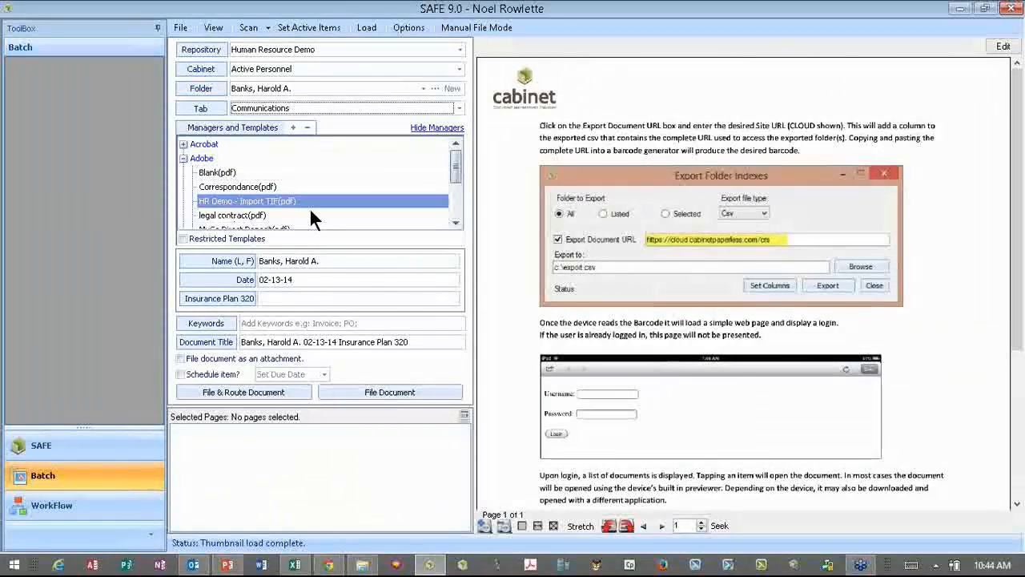
pyautogui.click(269, 201)
pyautogui.click(238, 188)
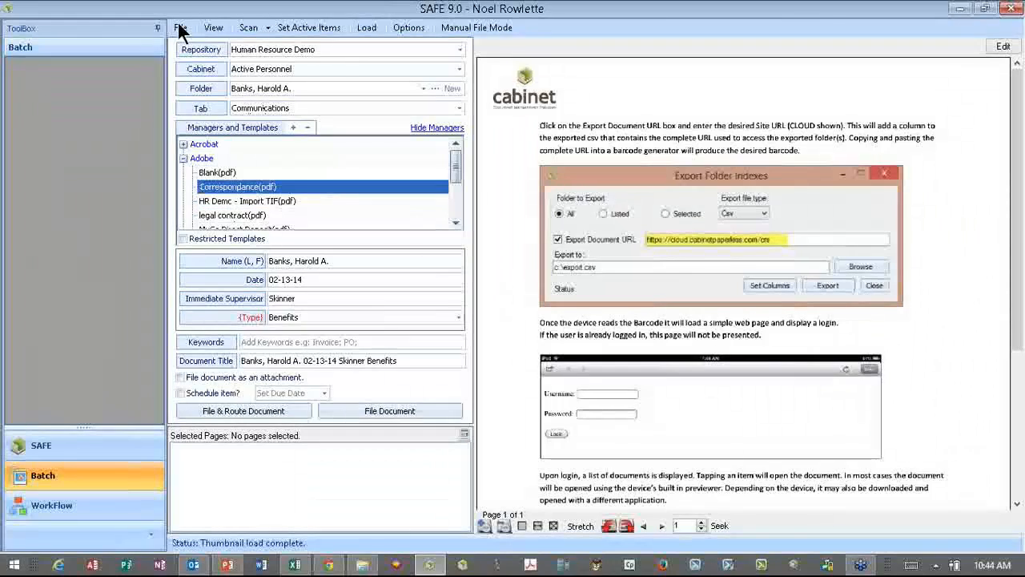
# - Load Version 9 0 2 release notes.pdf into the batch
pyautogui.click(181, 28)
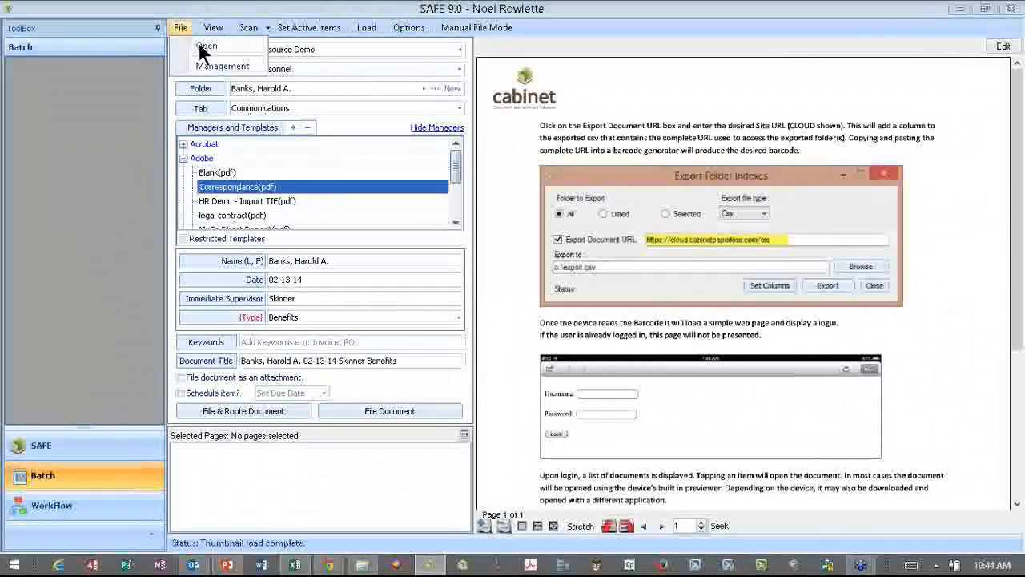
pyautogui.click(201, 47)
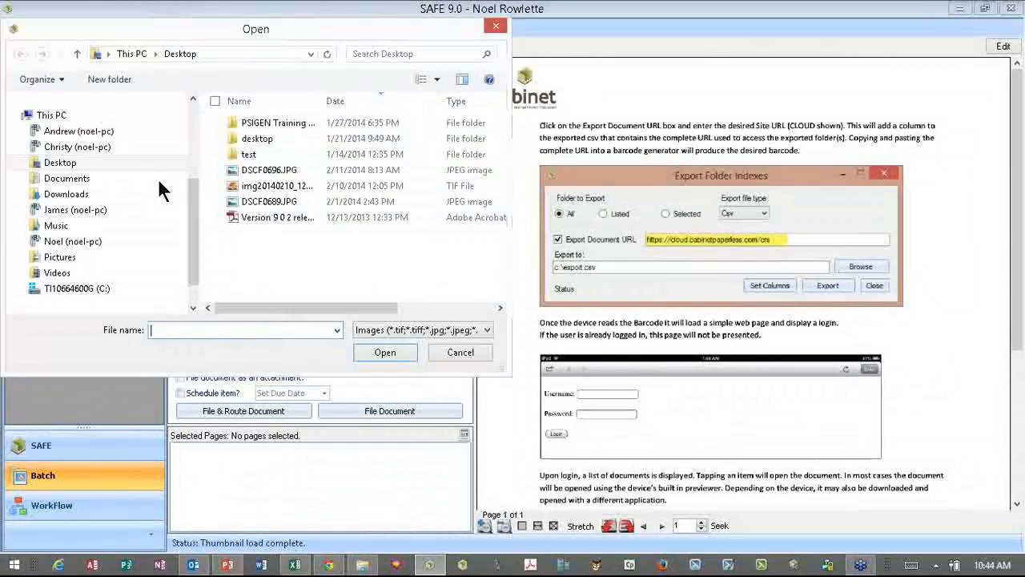
pyautogui.click(270, 217)
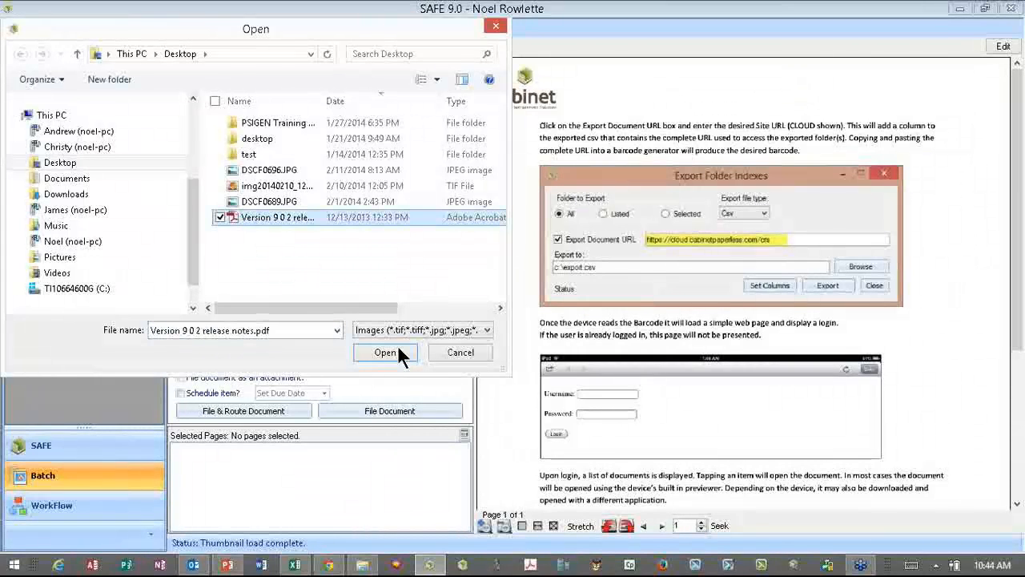
pyautogui.click(392, 351)
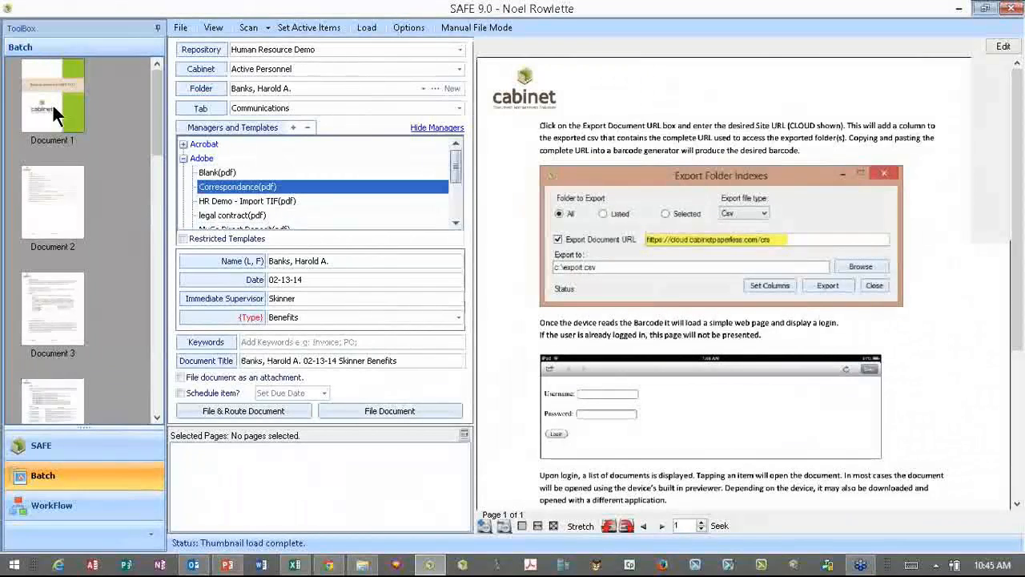
# - Select batch Documents 1 through 3 and file them together as one Correspondance document
pyautogui.click(52, 103)
pyautogui.click(50, 215)
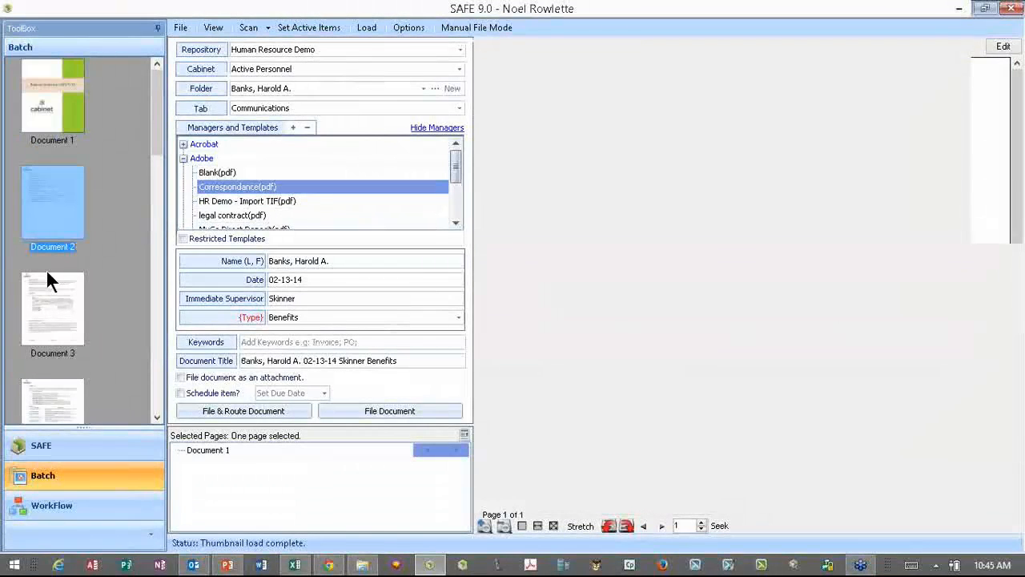
pyautogui.click(45, 268)
pyautogui.click(51, 92)
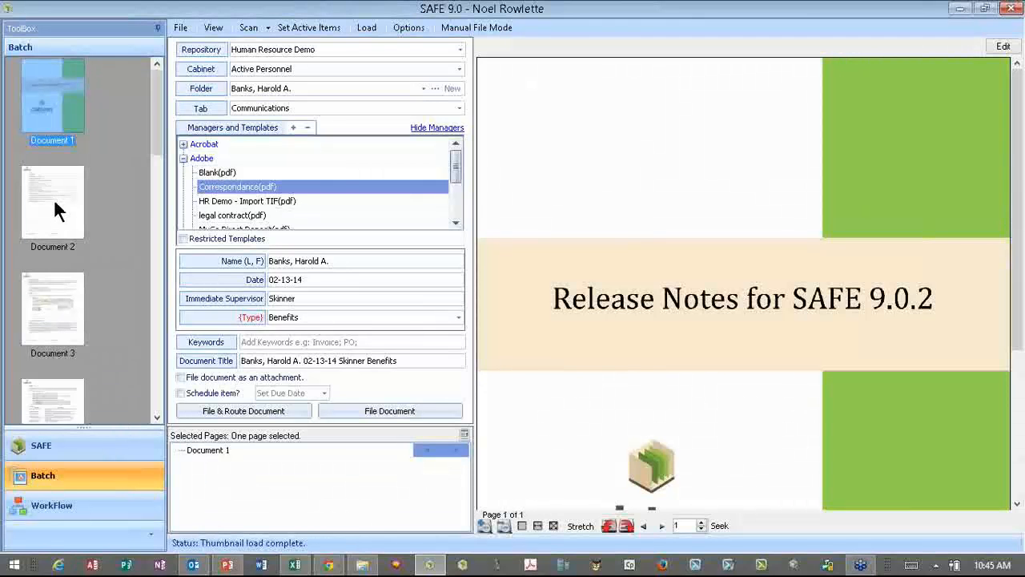
pyautogui.click(49, 310)
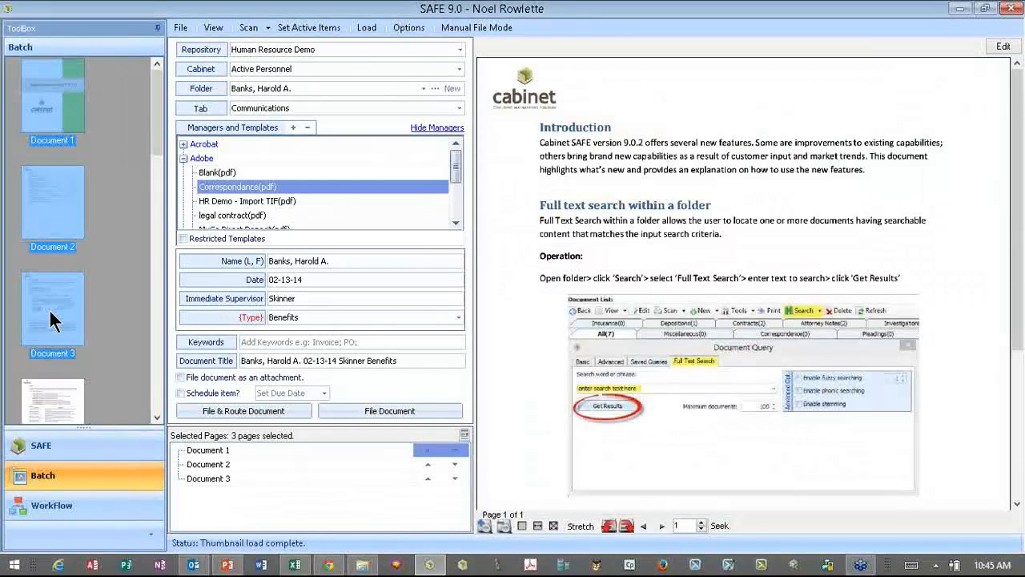
pyautogui.click(64, 200)
pyautogui.keyDown('ctrl'); pyautogui.click(63, 196); pyautogui.keyUp('ctrl')
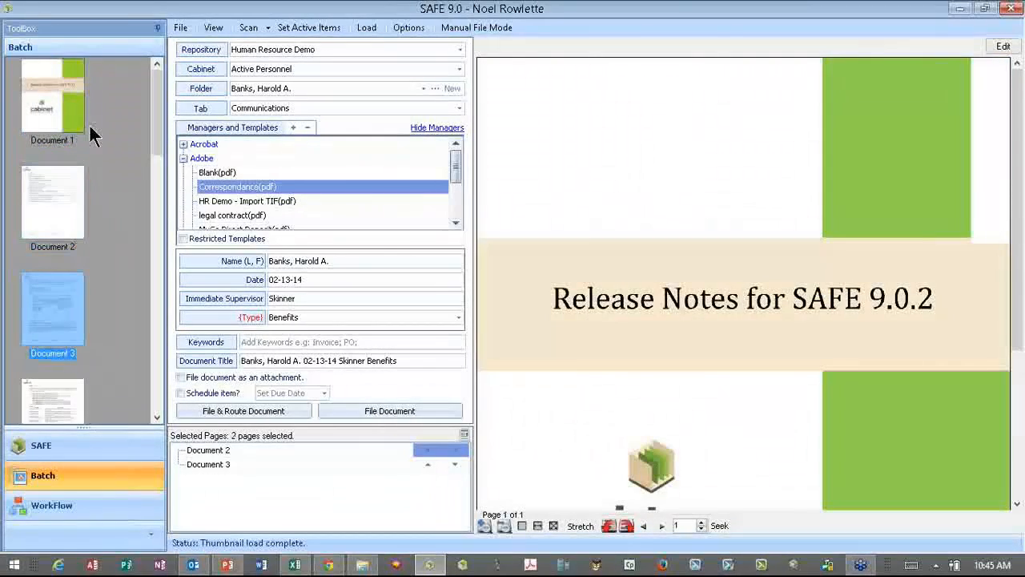
pyautogui.click(46, 116)
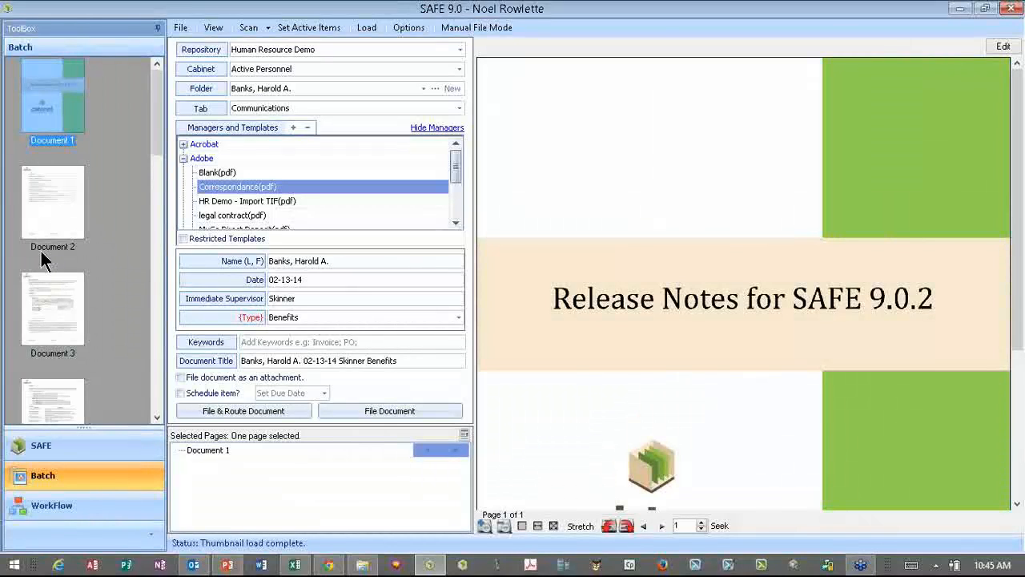
pyautogui.keyDown('shift'); pyautogui.click(50, 324); pyautogui.keyUp('shift')
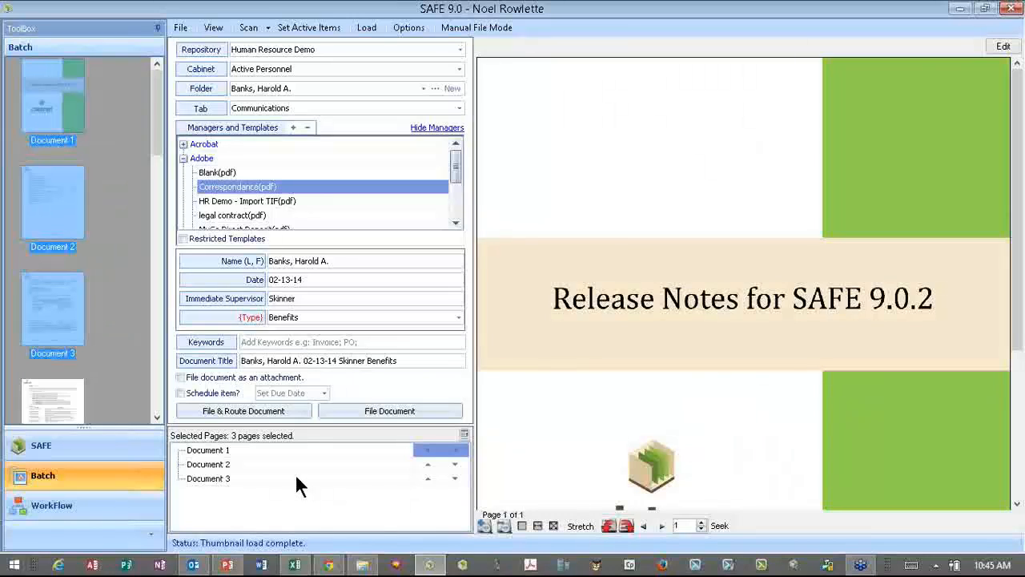
pyautogui.click(363, 408)
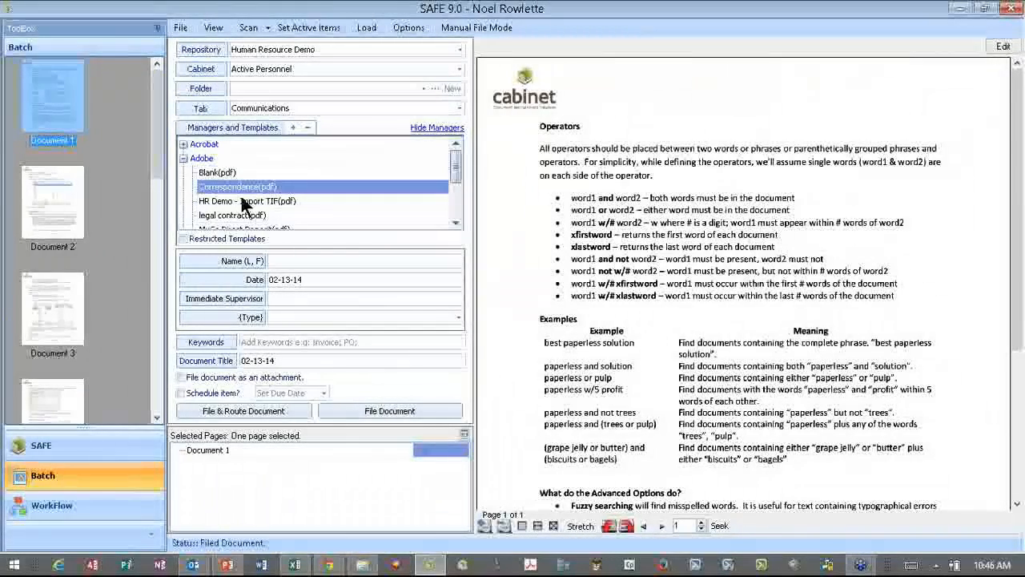
# - Target the Expense Reports tab with the Blank(pdf) template and the employee's folder
pyautogui.click(458, 109)
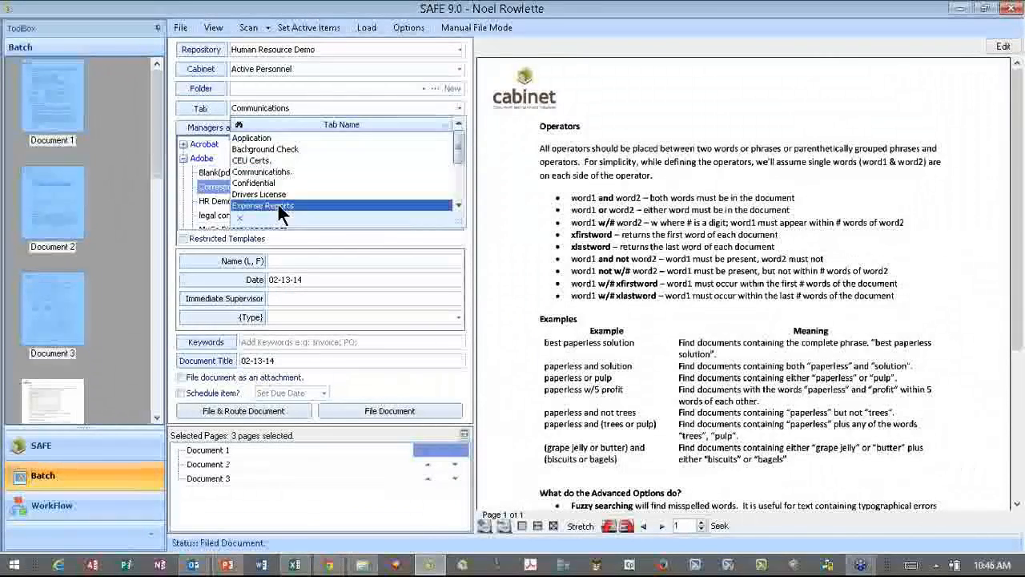
pyautogui.click(278, 205)
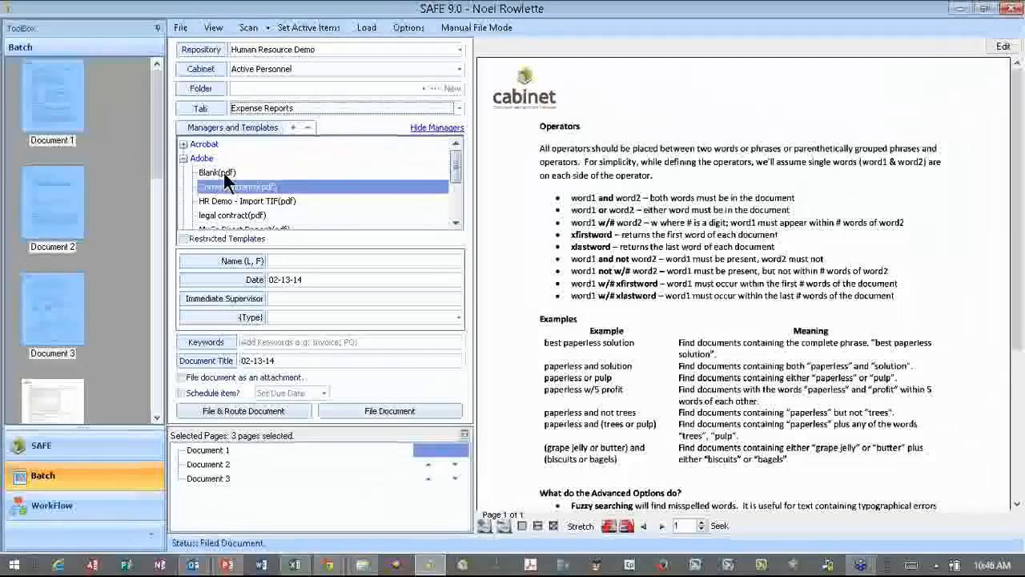
pyautogui.click(234, 175)
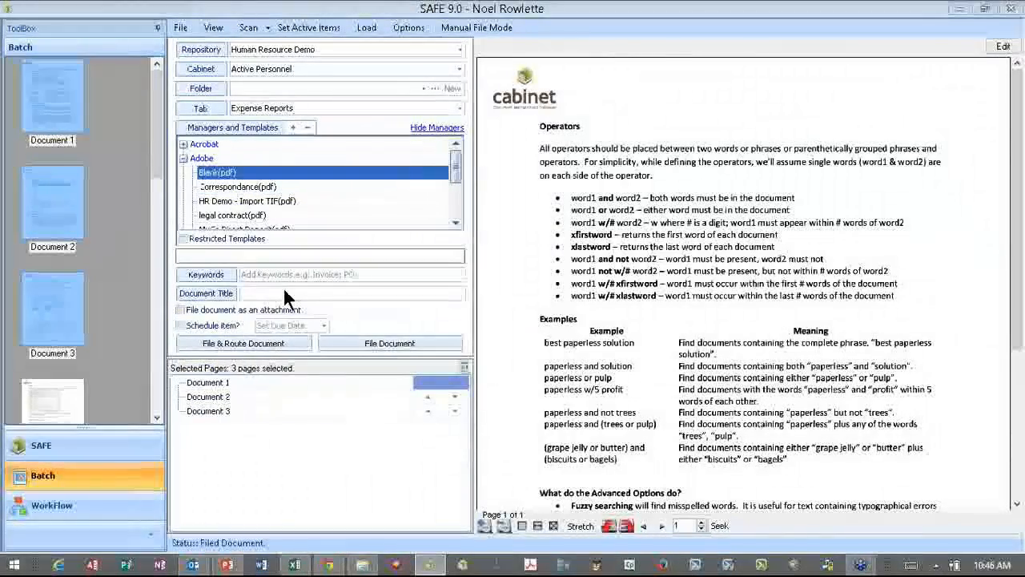
pyautogui.click(322, 88)
pyautogui.press('Return')
pyautogui.click(423, 89)
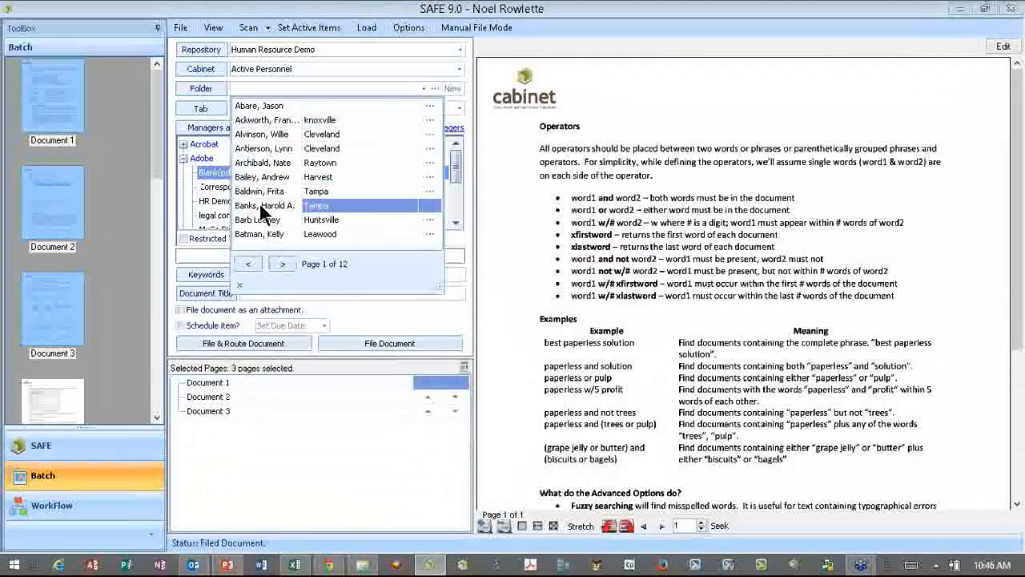
pyautogui.doubleClick(260, 206)
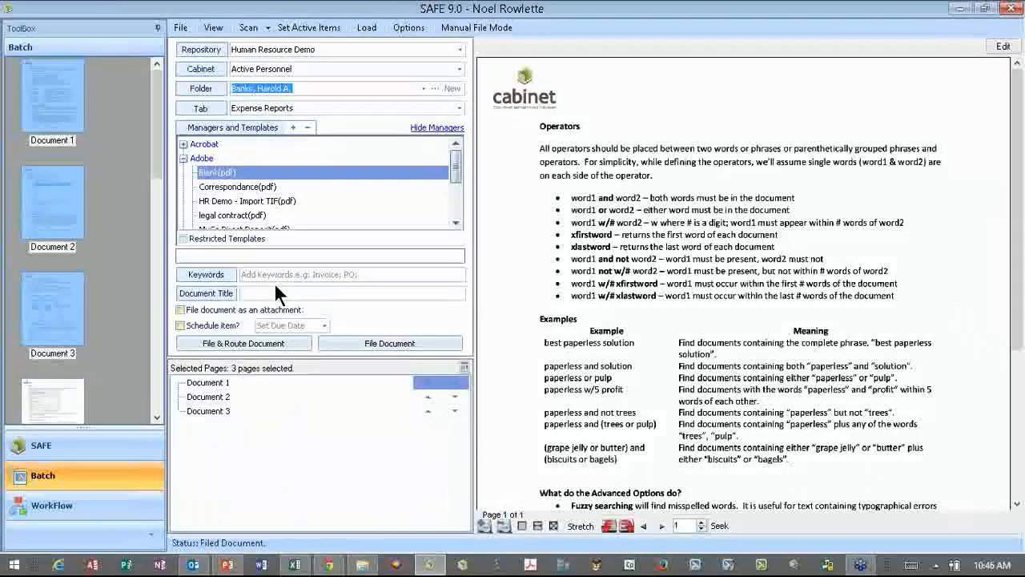
# - Title the document 'pdf of questions' and file the three pages
pyautogui.click(269, 292)
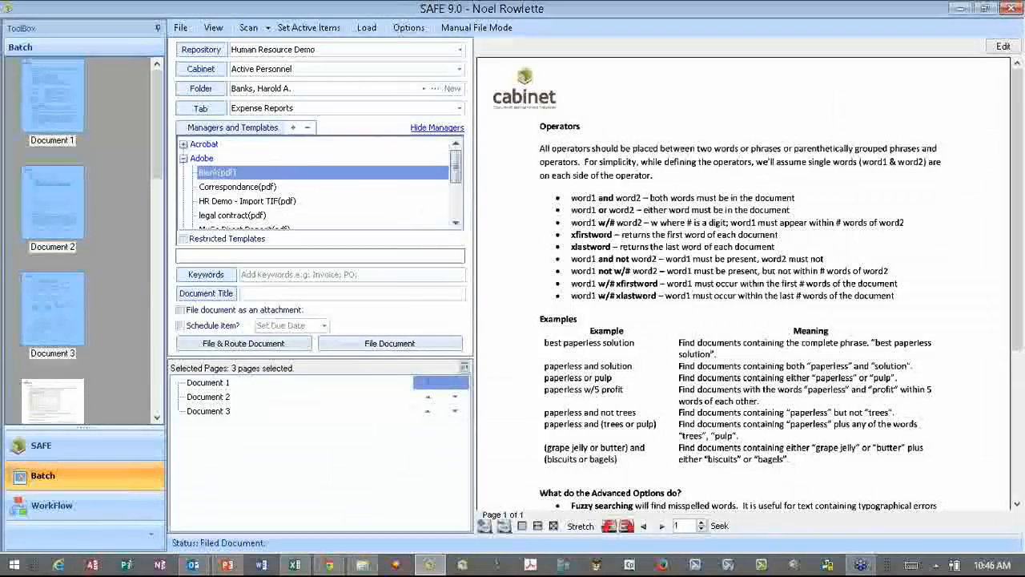
pyautogui.write('pdf of ')
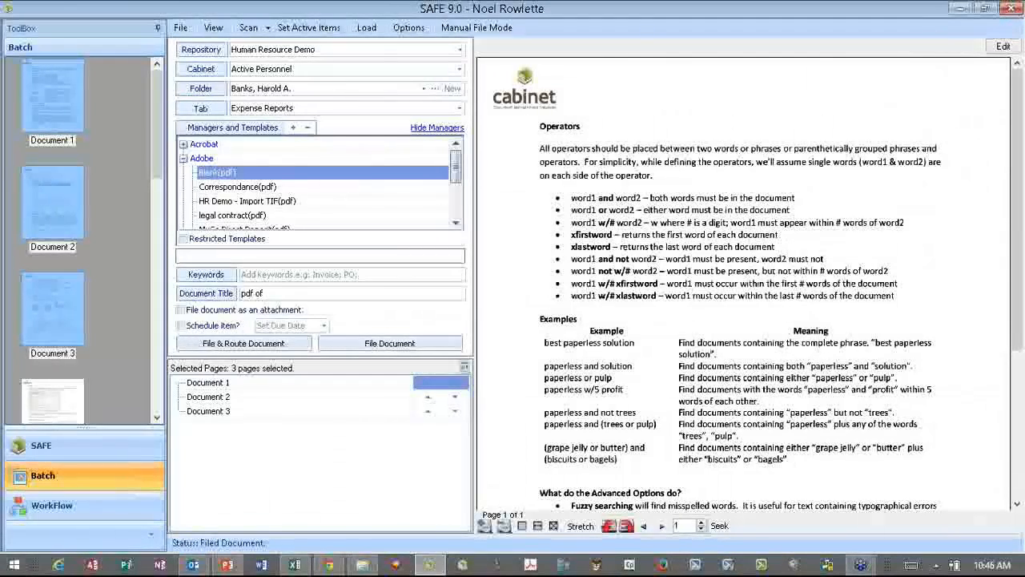
pyautogui.write('questions')
pyautogui.click(372, 343)
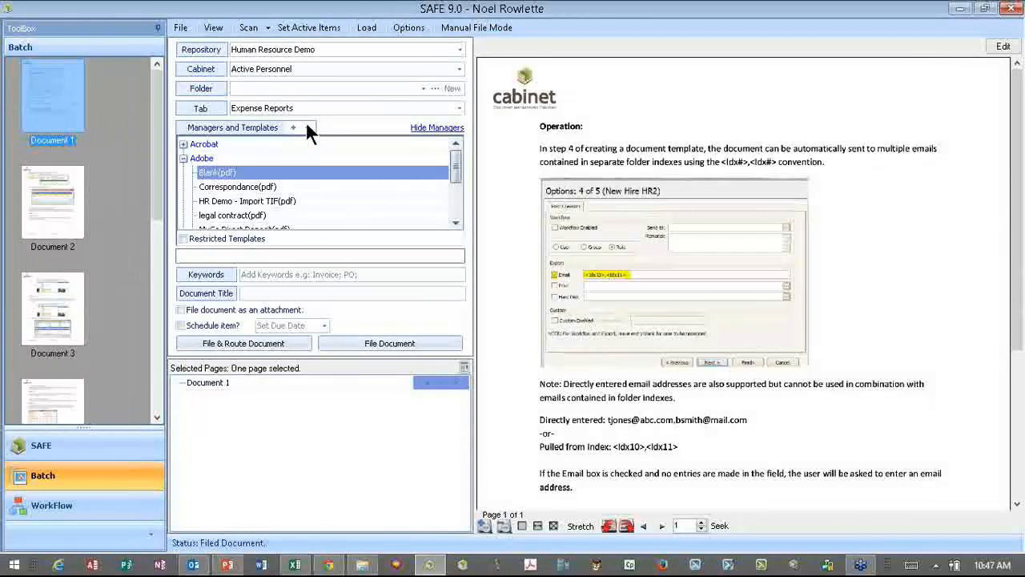
# - On the Cabinet WEB sign-in page, enter the user name, password and verification code, then submit
pyautogui.click(953, 5)
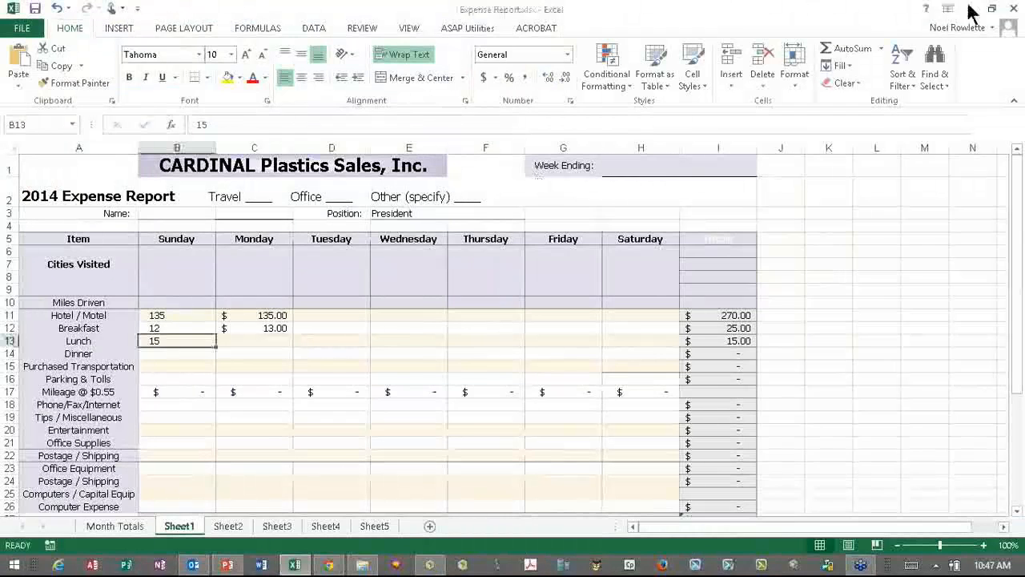
pyautogui.click(970, 11)
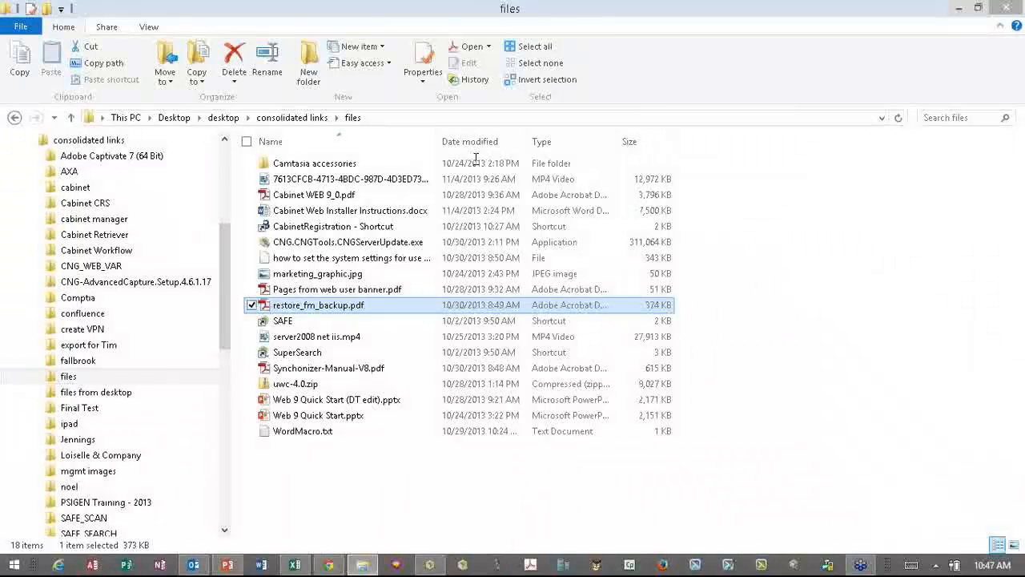
pyautogui.hotkey('alt', 'Tab')
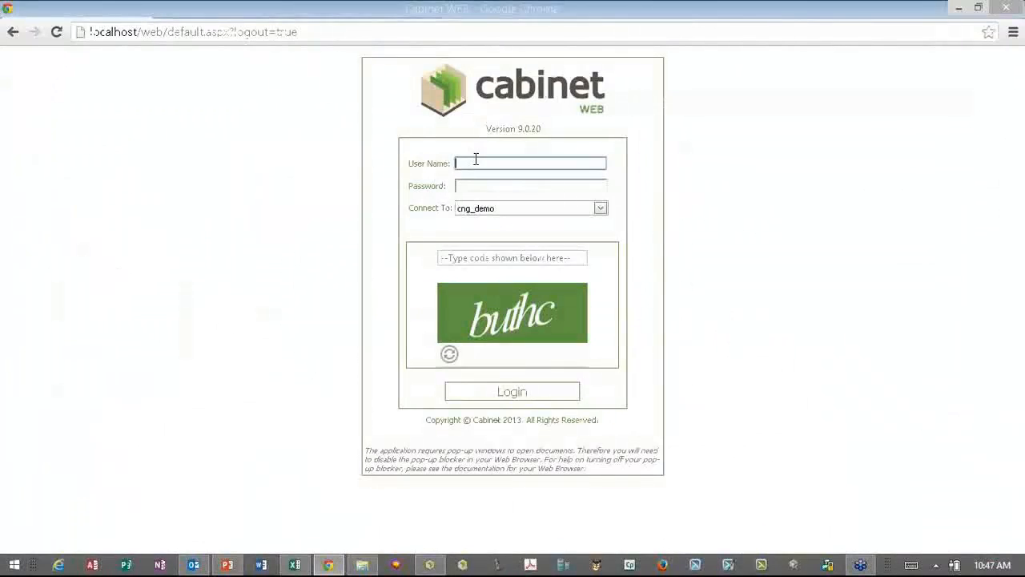
pyautogui.write('jon')
pyautogui.press('Tab')
pyautogui.write('••••')
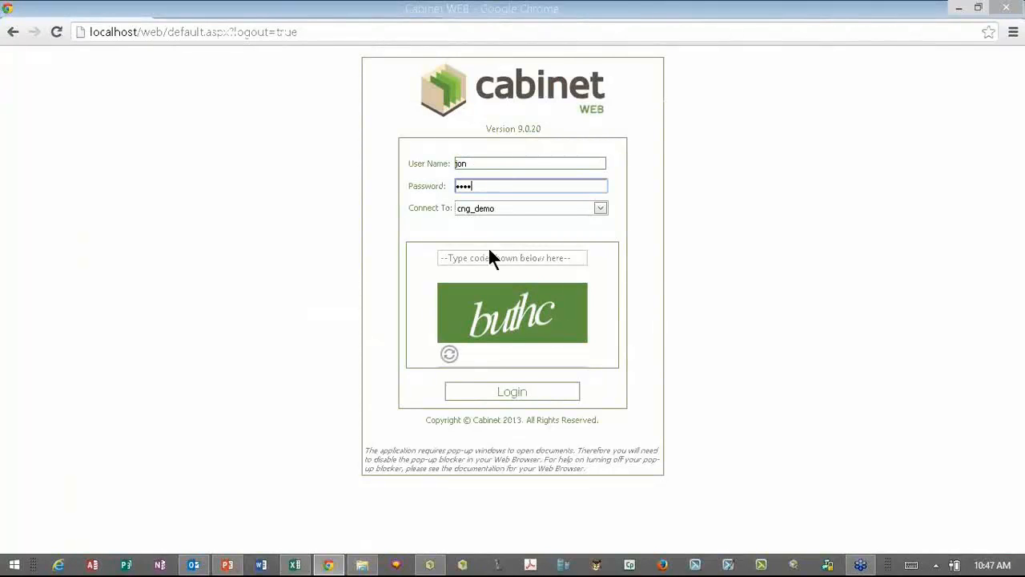
pyautogui.write('••••••••')
pyautogui.click(491, 258)
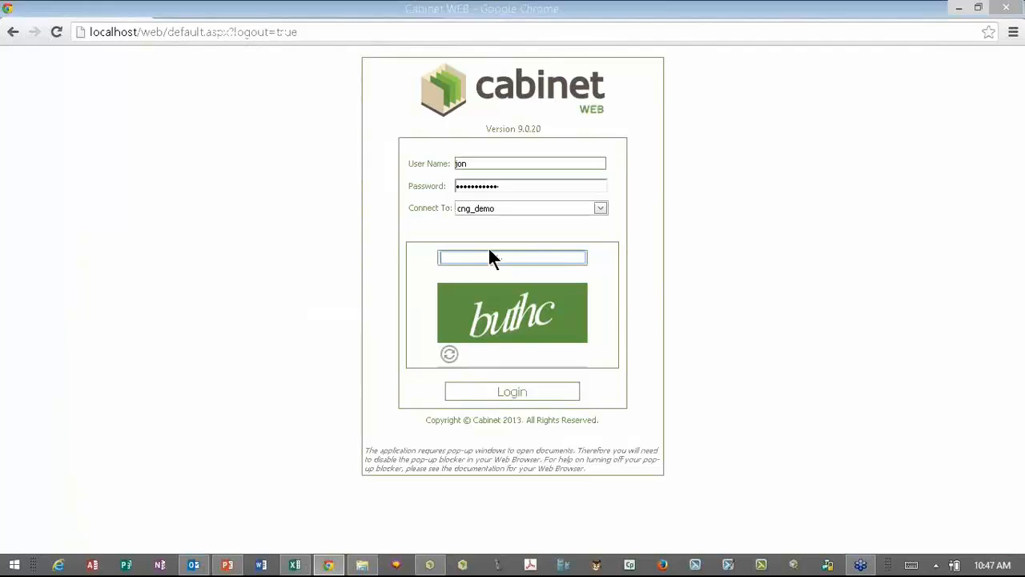
pyautogui.write('buthc')
pyautogui.click(491, 393)
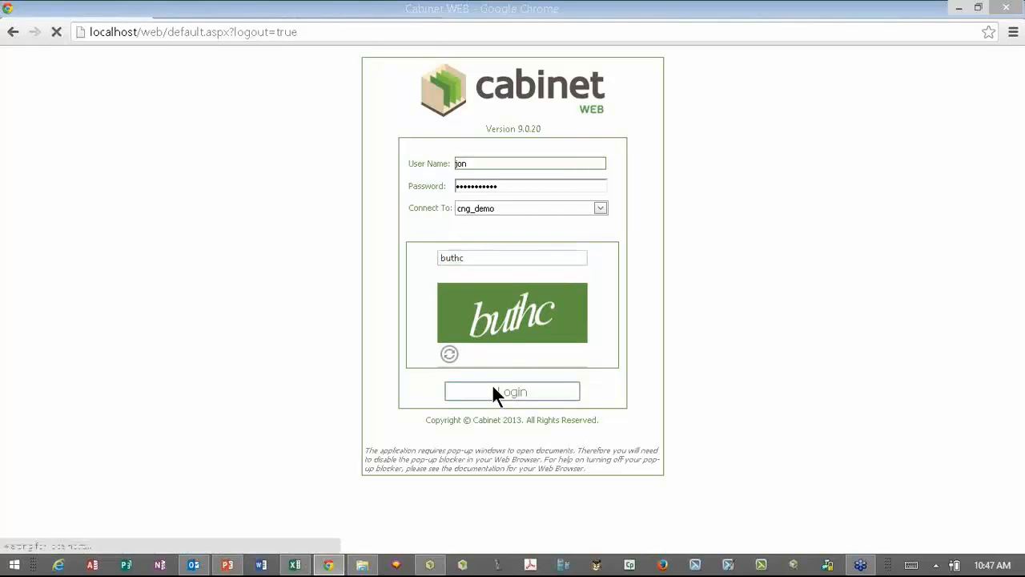
# - Re-enter the account password and the new verification code, then submit again
pyautogui.click(493, 188)
pyautogui.write('cabinet')
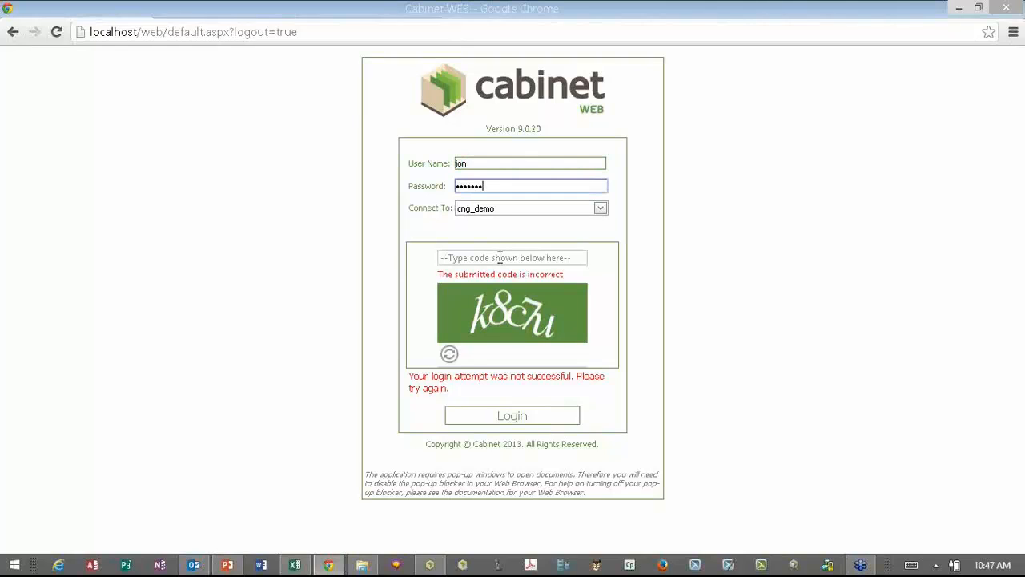
pyautogui.write('••••')
pyautogui.click(500, 257)
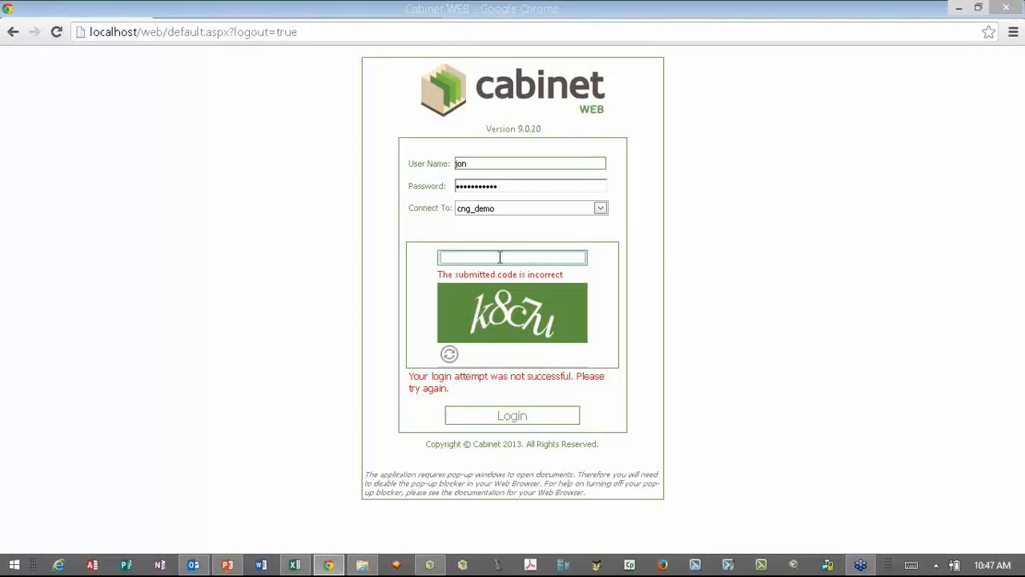
pyautogui.write('k8c7u')
pyautogui.click(503, 416)
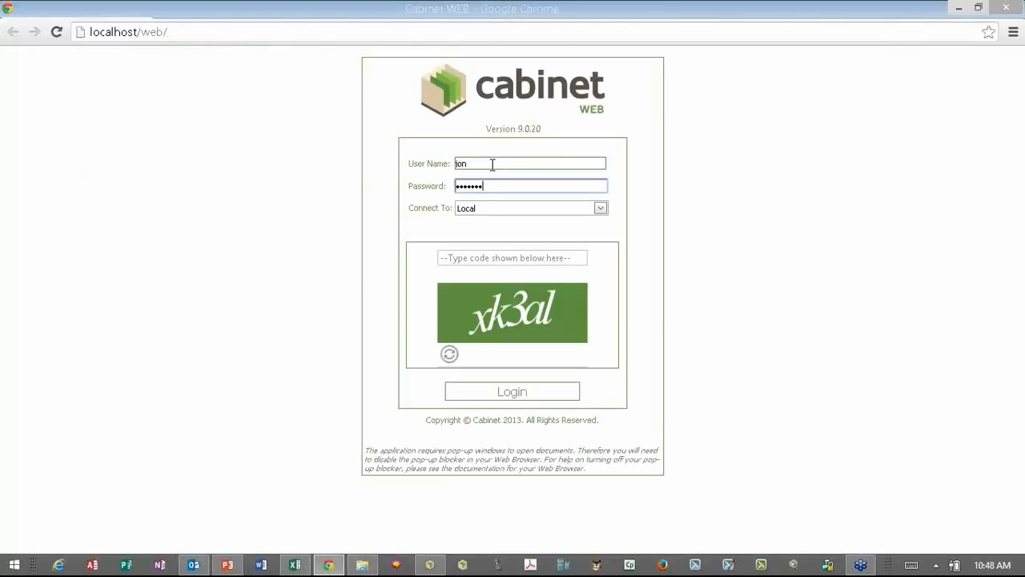
# - Enter the password, choose the cng_demo database, and type the current verification code
pyautogui.write('••••')
pyautogui.press('Tab')
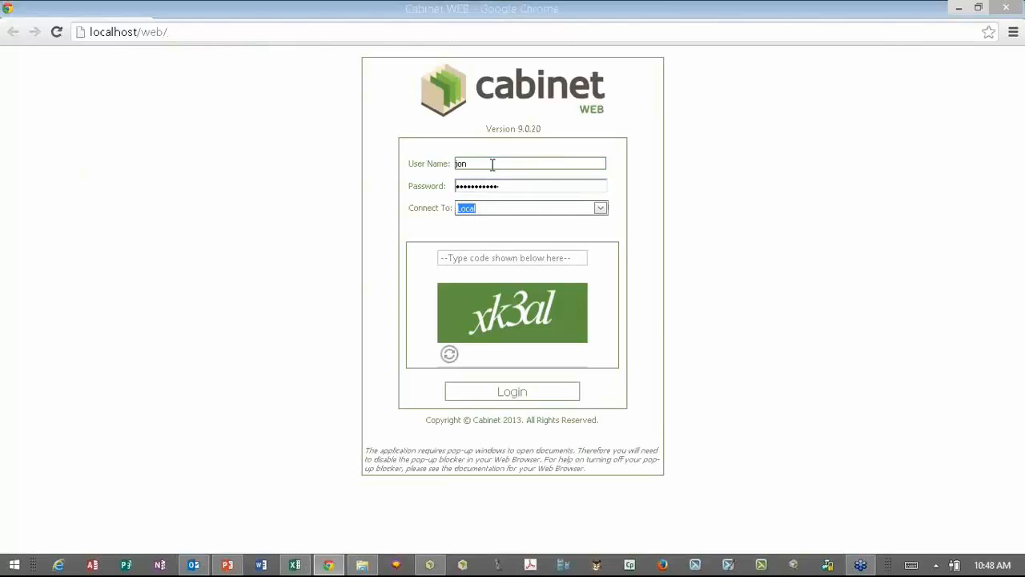
pyautogui.press('Down')
pyautogui.press('Tab')
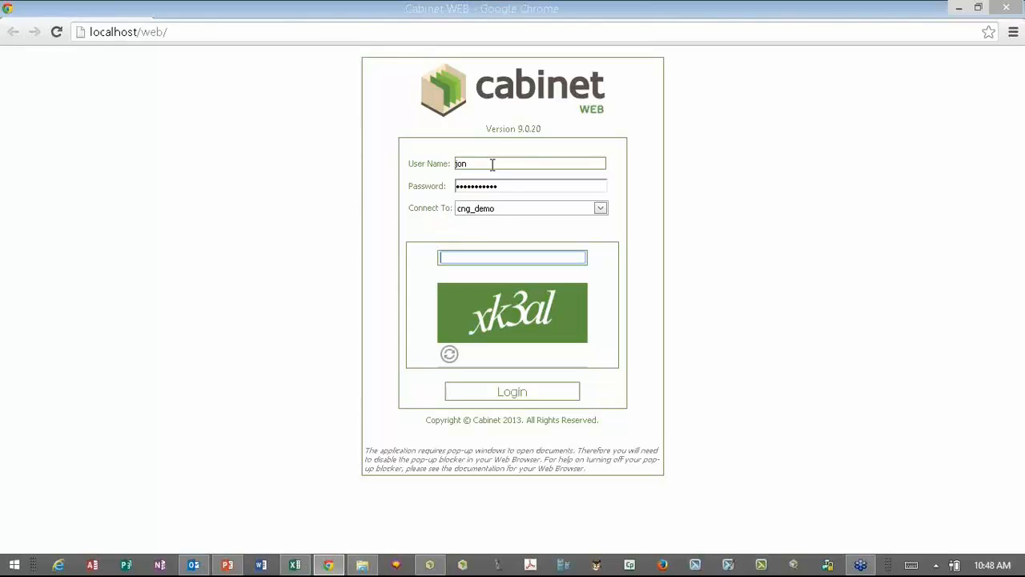
pyautogui.write('xk3al')
# - Log in and scroll through the employee's Active Personnel document list and back
pyautogui.click(487, 392)
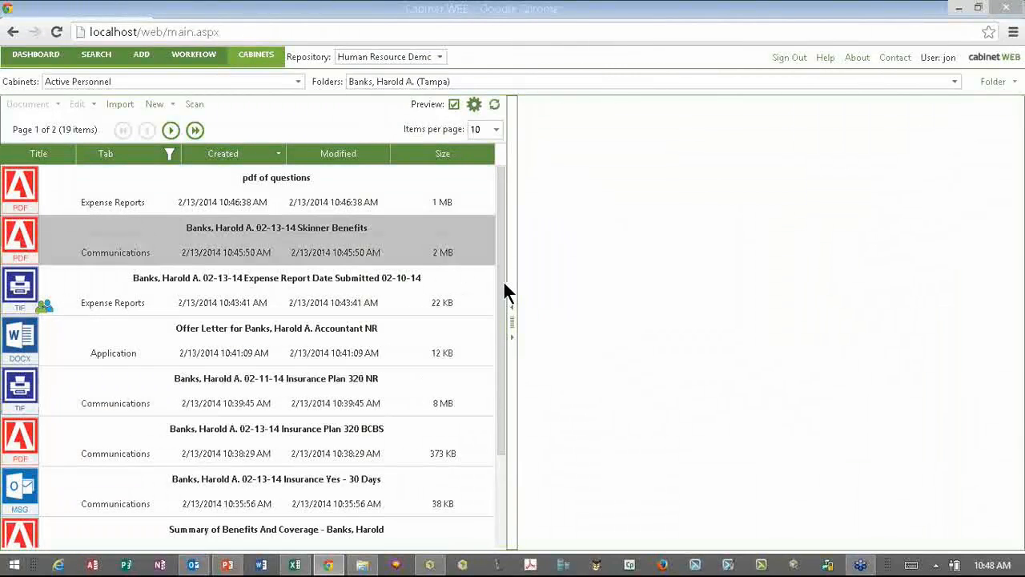
pyautogui.scroll(-3, 492, 376)
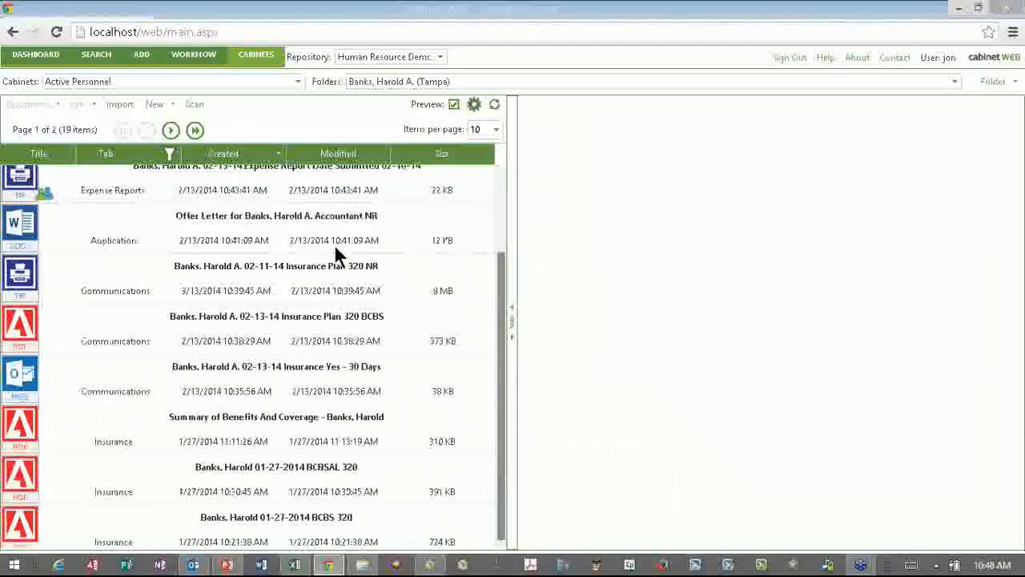
pyautogui.scroll(3, 275, 251)
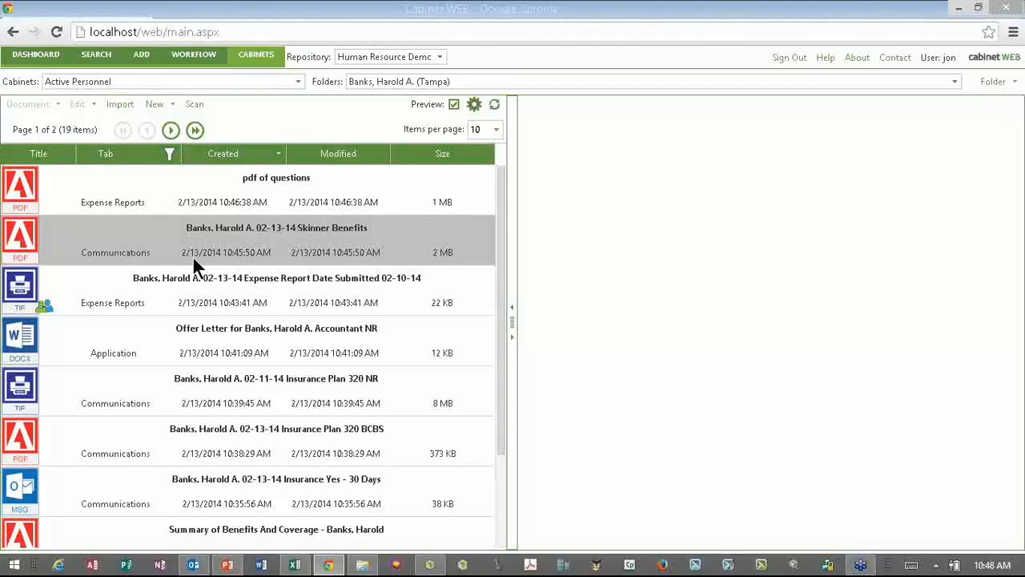
# - Upload DSCF0689.JPG for import and select the HR Demo - Import TIF template
pyautogui.click(118, 106)
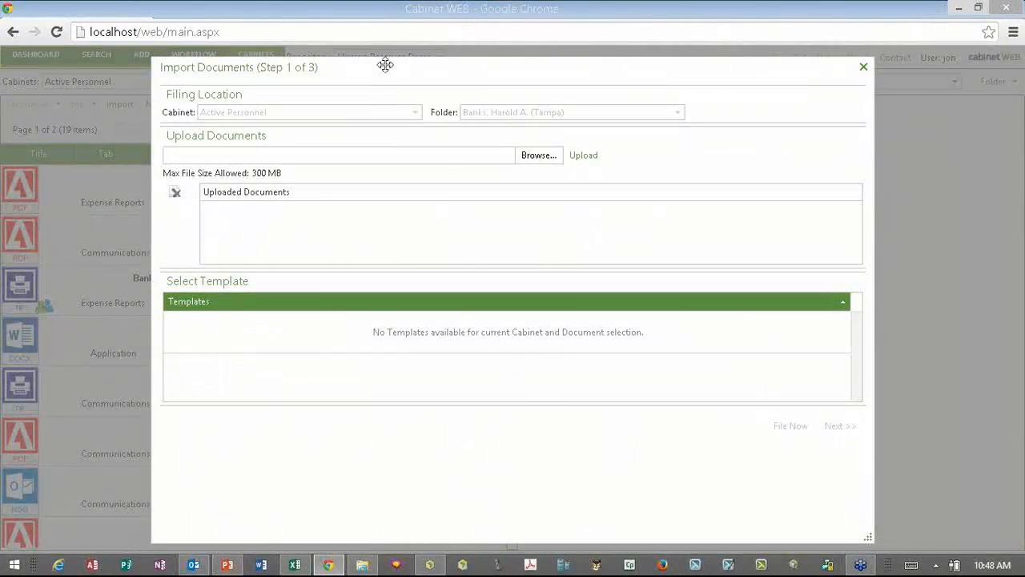
pyautogui.moveTo(385, 65); pyautogui.dragTo(381, 60)
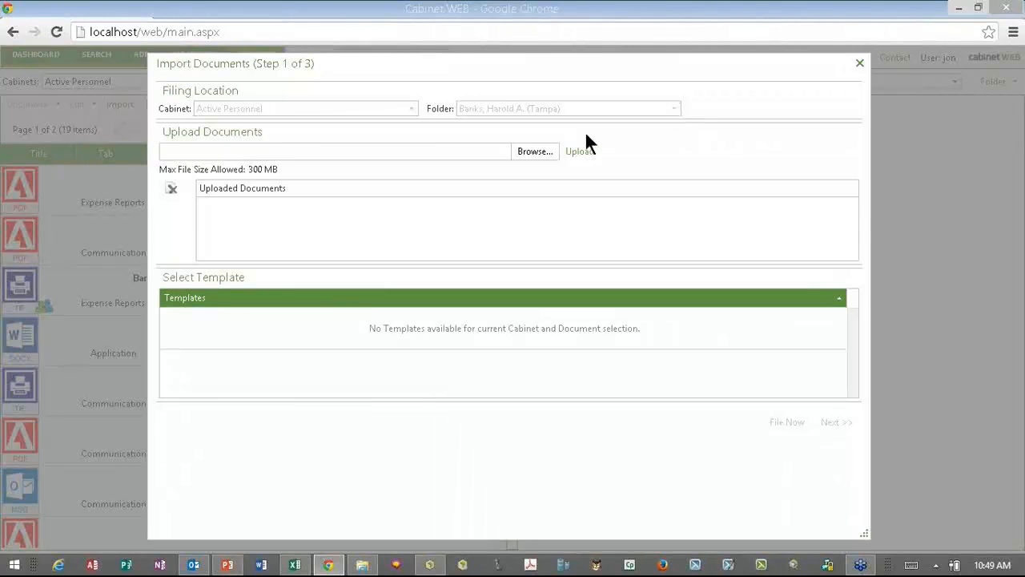
pyautogui.click(530, 151)
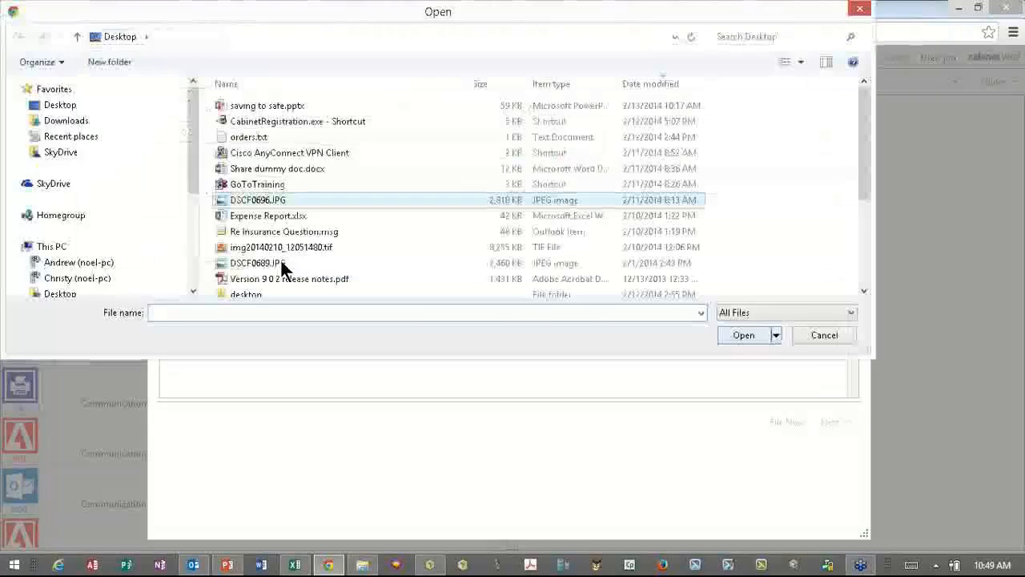
pyautogui.click(280, 260)
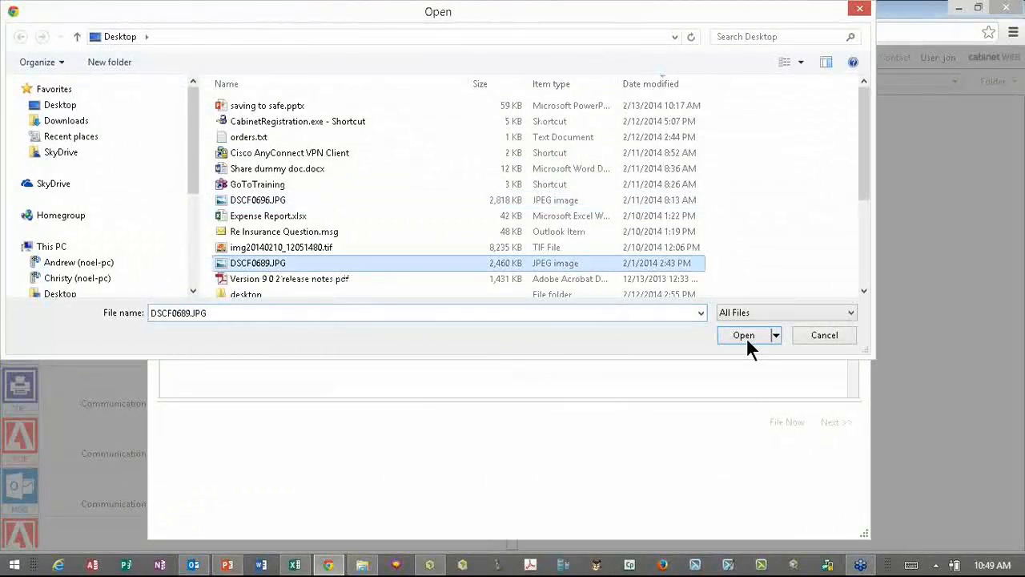
pyautogui.click(746, 336)
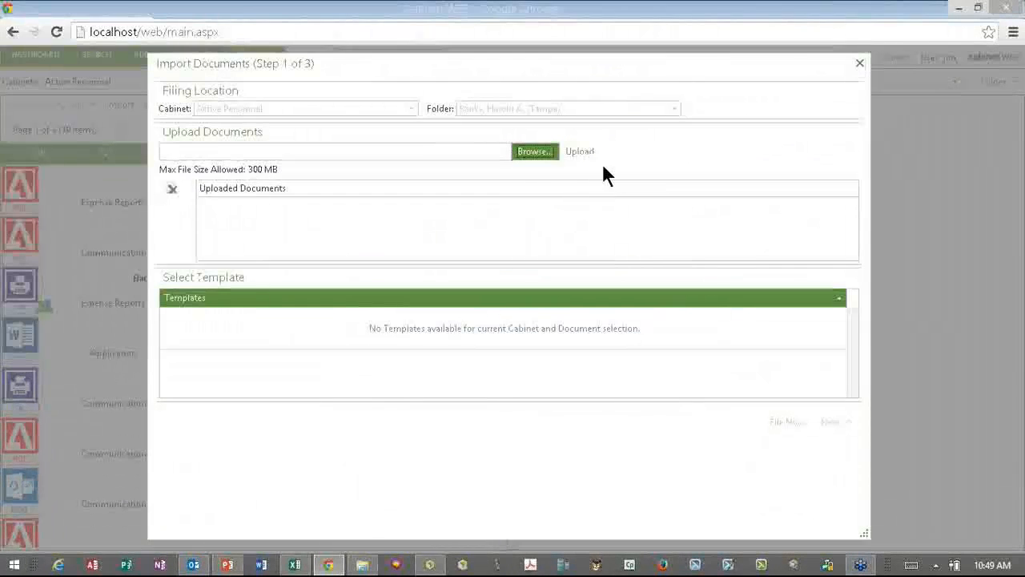
pyautogui.click(574, 154)
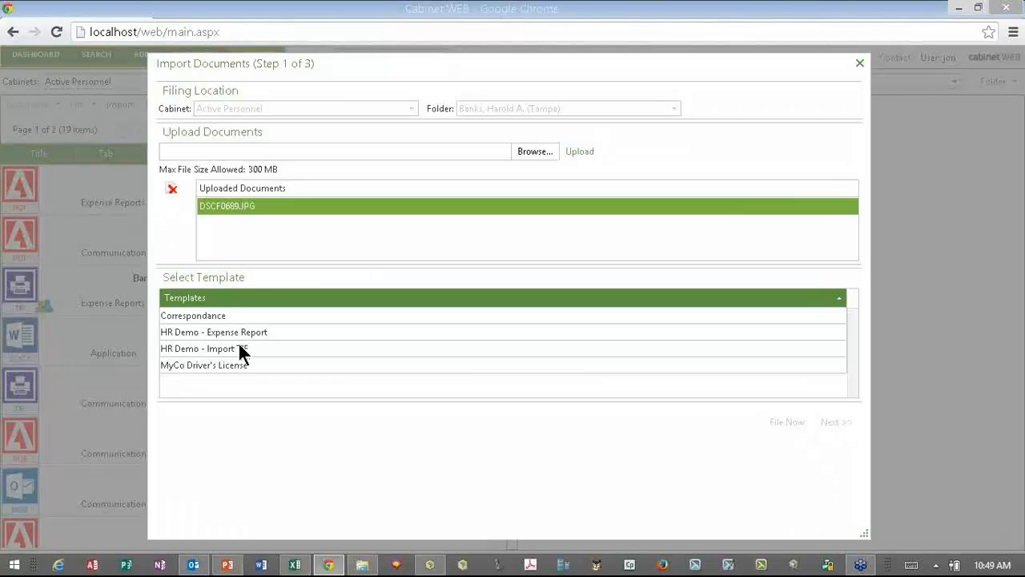
pyautogui.click(201, 350)
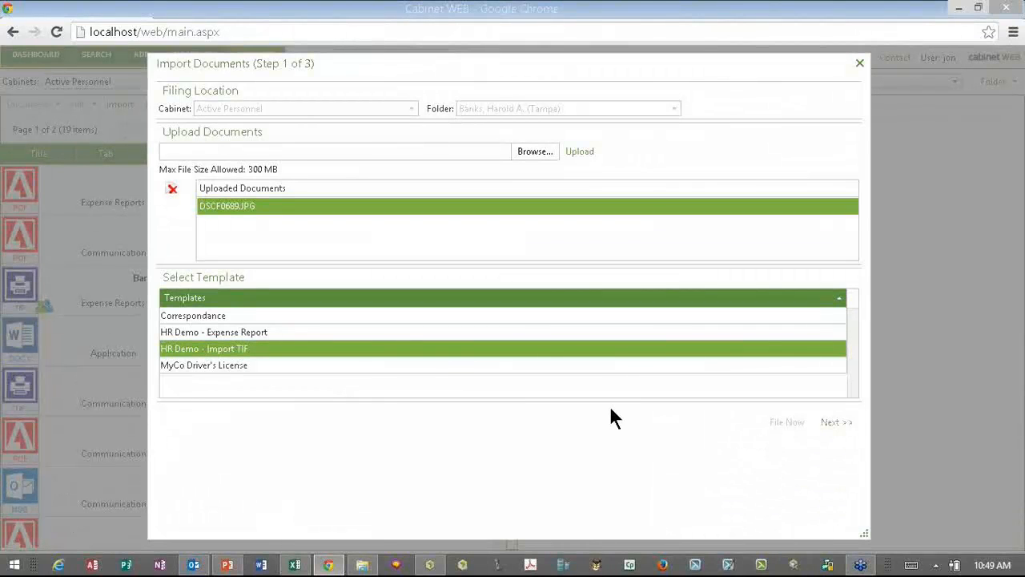
# - File the imported image under Communications with Insurance Plan 320 set to NR6
pyautogui.click(837, 425)
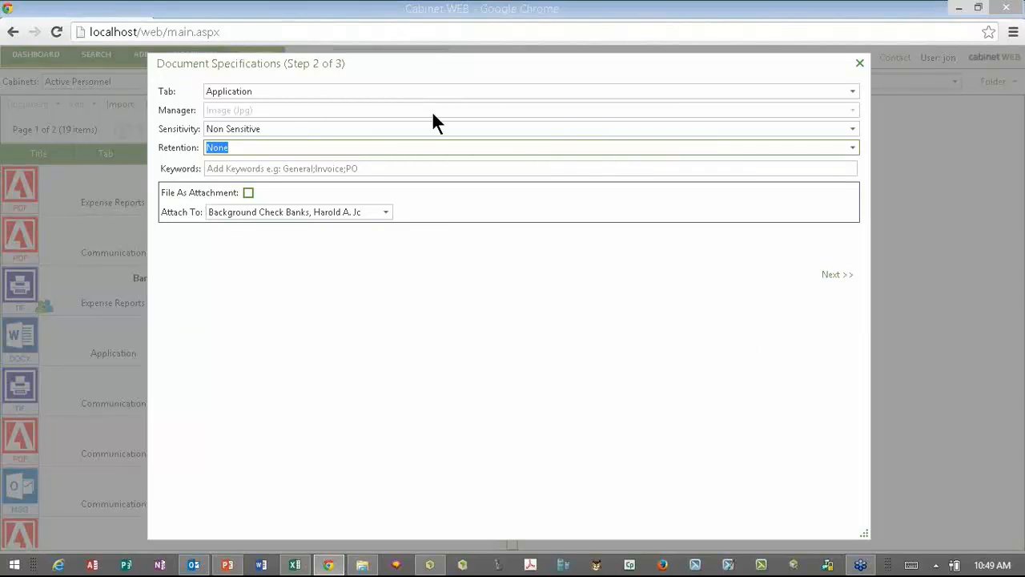
pyautogui.click(850, 96)
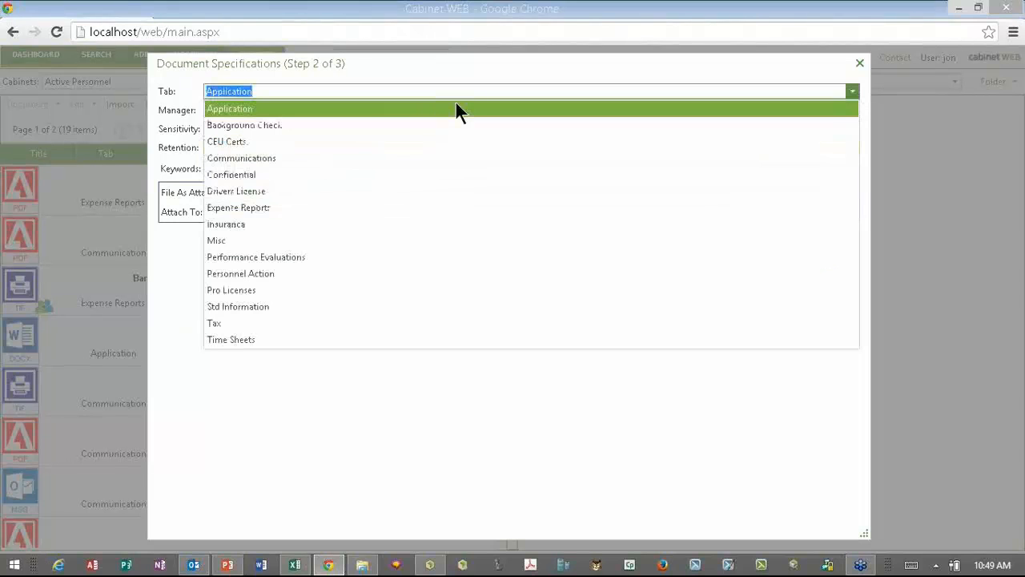
pyautogui.click(251, 156)
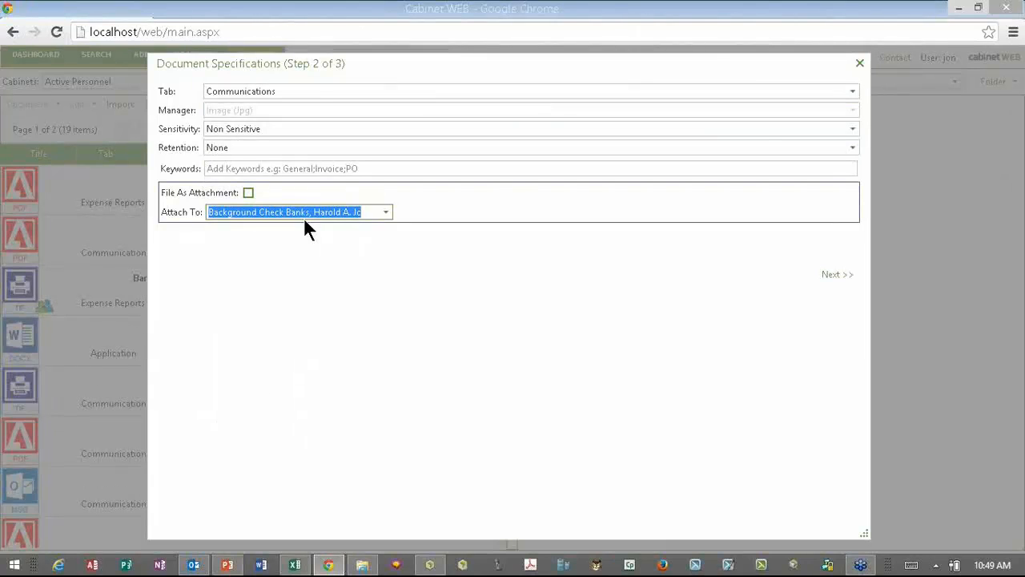
pyautogui.click(835, 277)
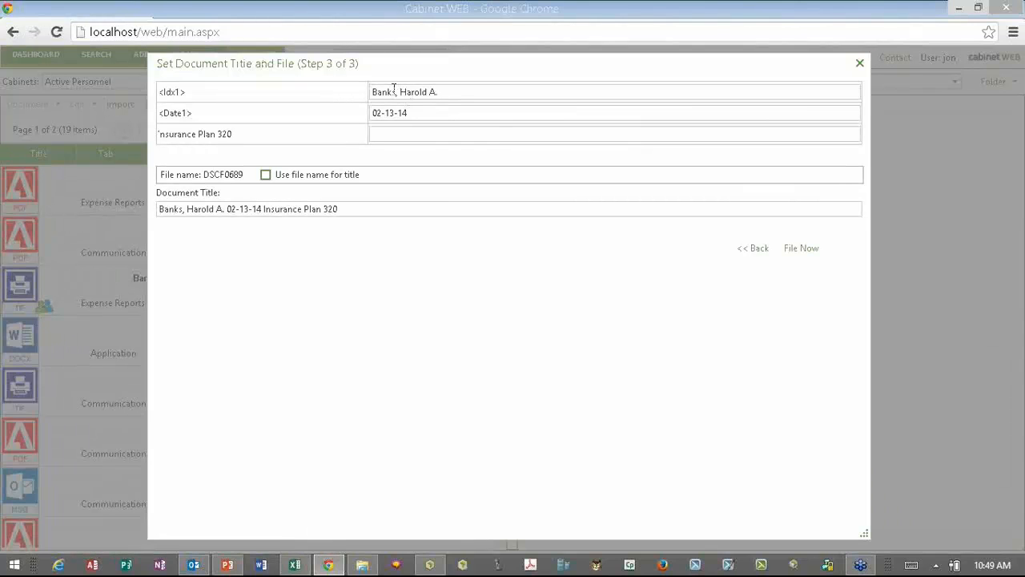
pyautogui.click(409, 134)
pyautogui.write('N')
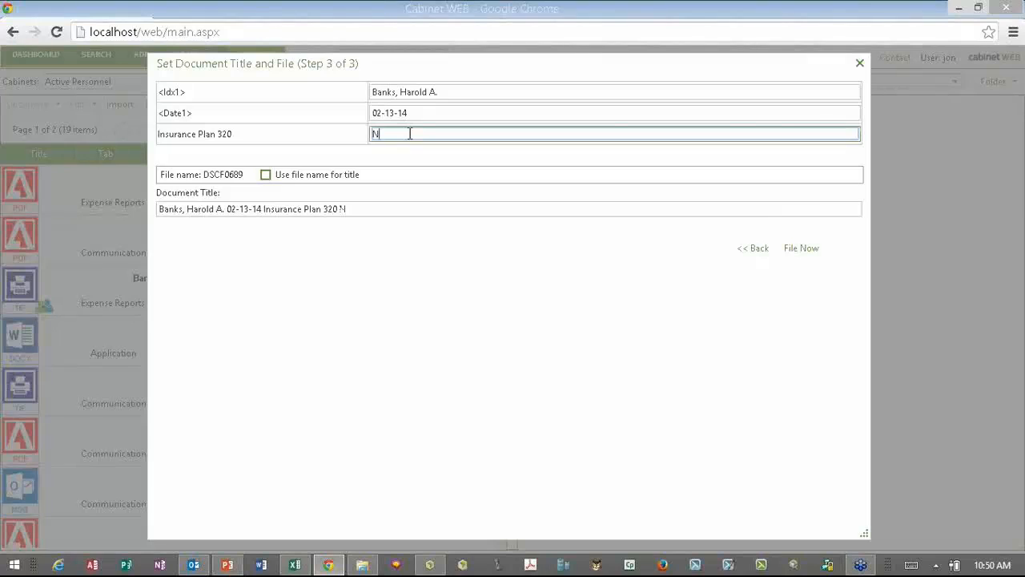
pyautogui.write('R^')
pyautogui.press('BackSpace')
pyautogui.write('6')
pyautogui.click(806, 250)
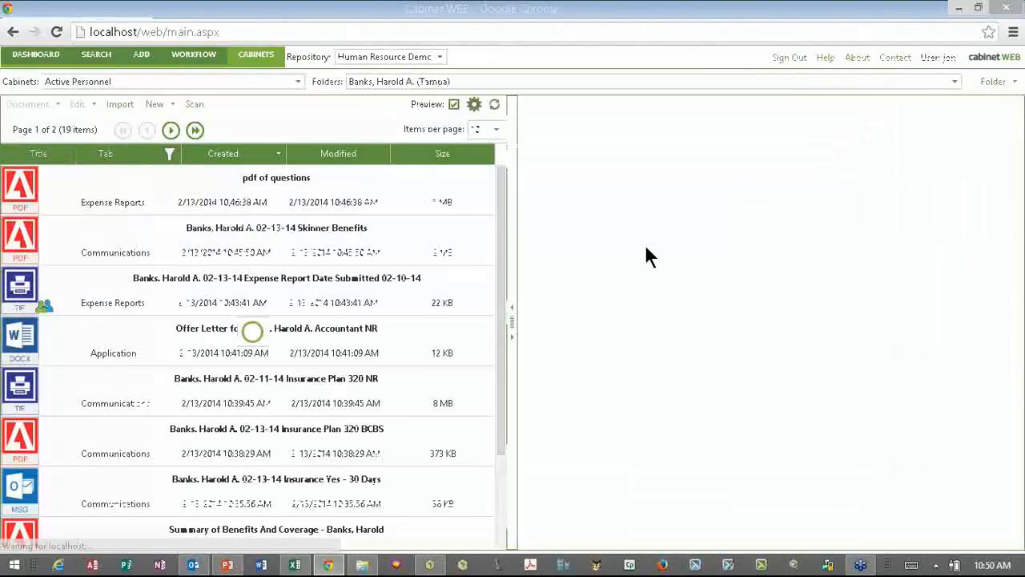
# - Preview the new Insurance Plan 320 NR6 image and bring up the New document choices
pyautogui.click(271, 200)
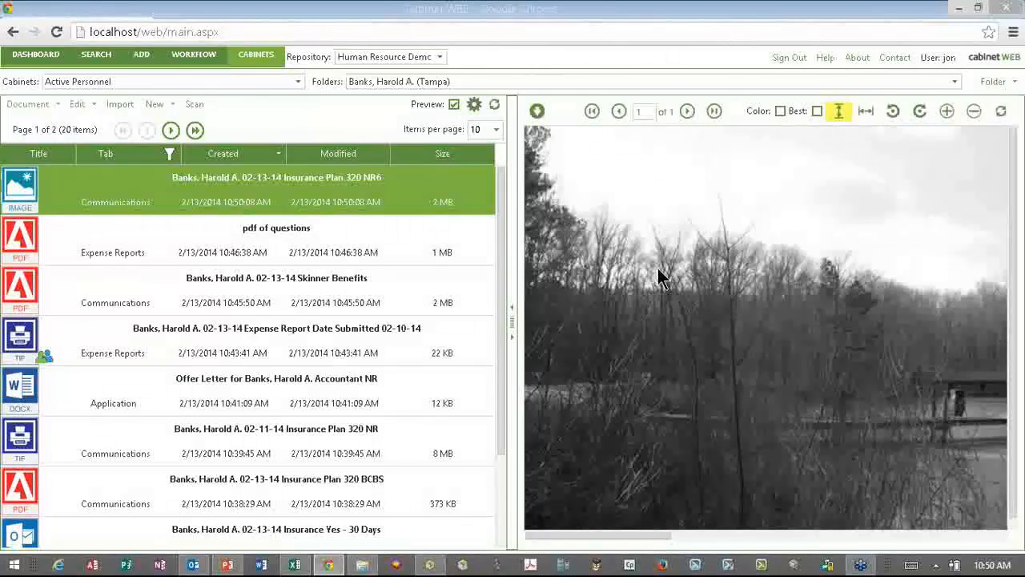
pyautogui.click(171, 110)
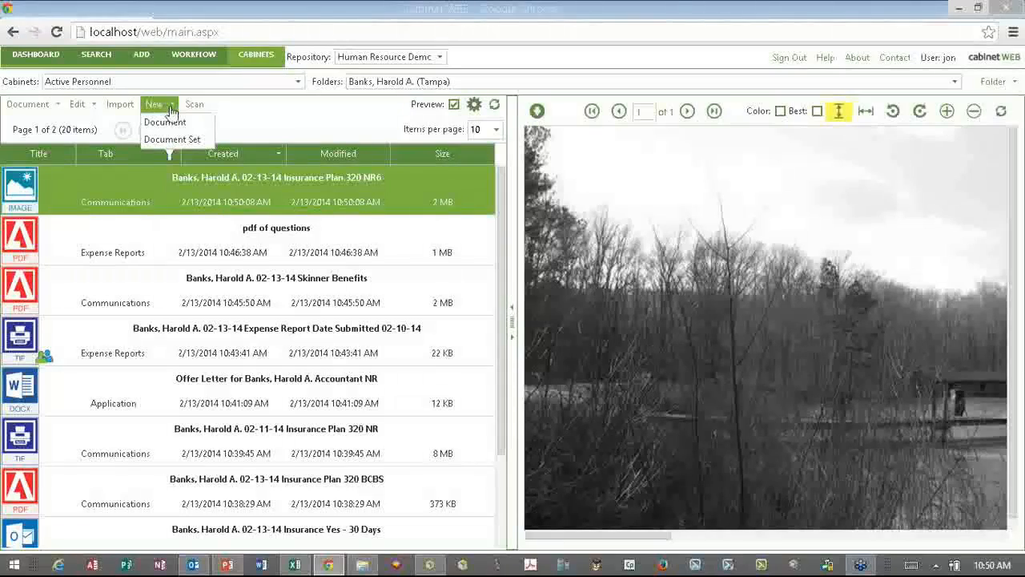
# - Create and file an Accountant offer letter from the MyCo Offer Letter template
pyautogui.click(169, 122)
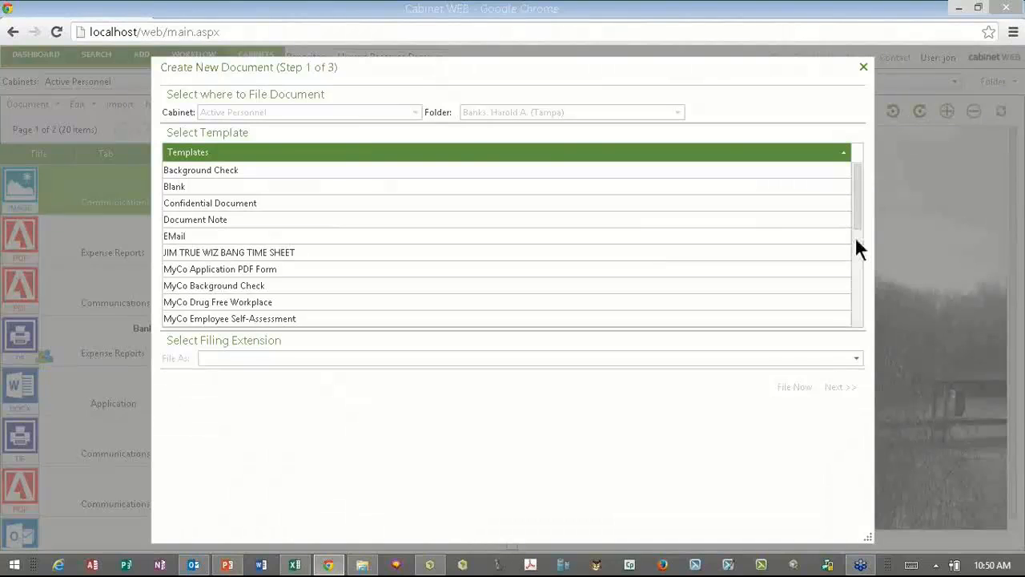
pyautogui.scroll(-2, 854, 236)
pyautogui.scroll(-1, 235, 227)
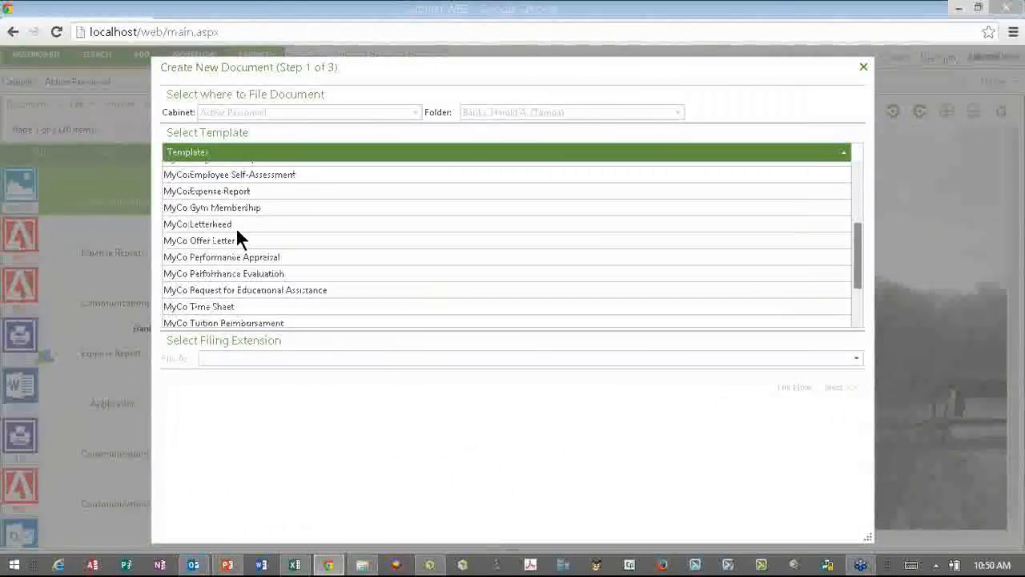
pyautogui.click(236, 242)
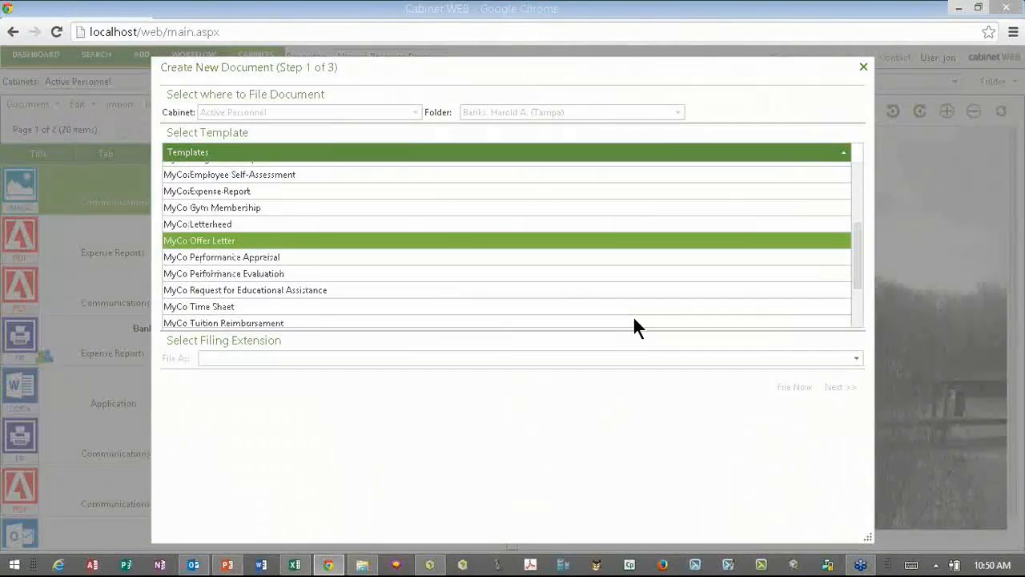
pyautogui.click(830, 388)
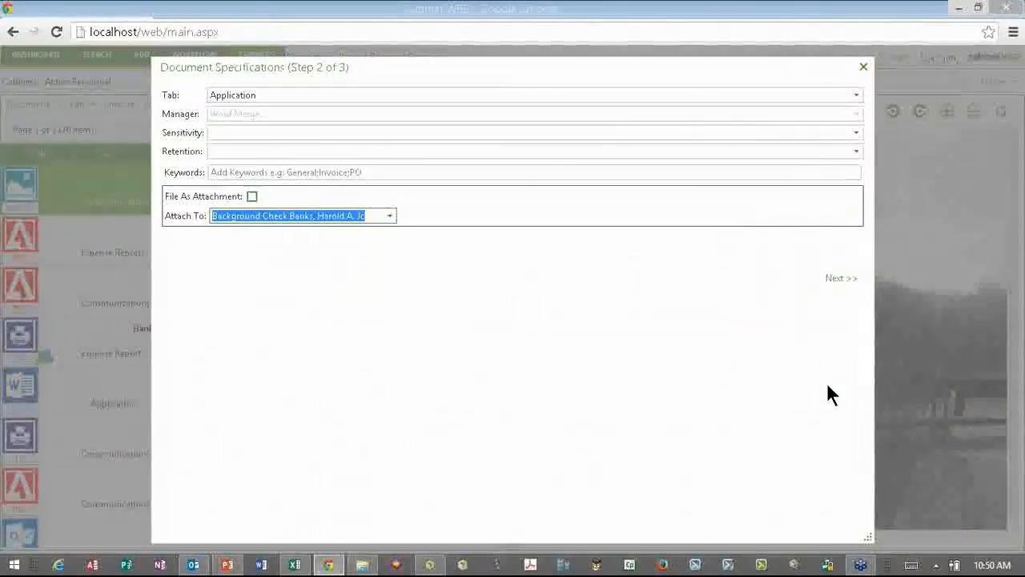
pyautogui.click(836, 284)
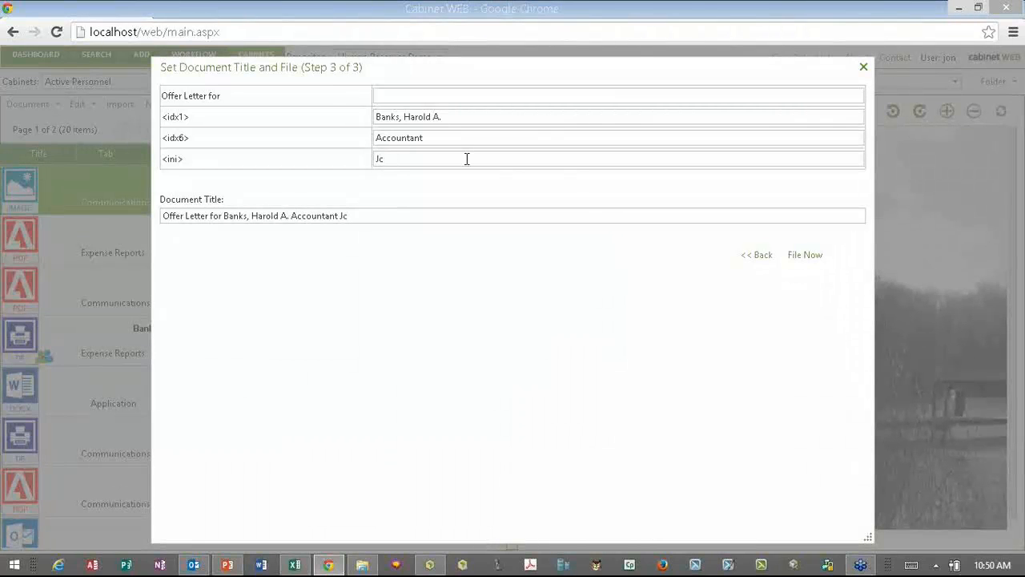
pyautogui.click(810, 261)
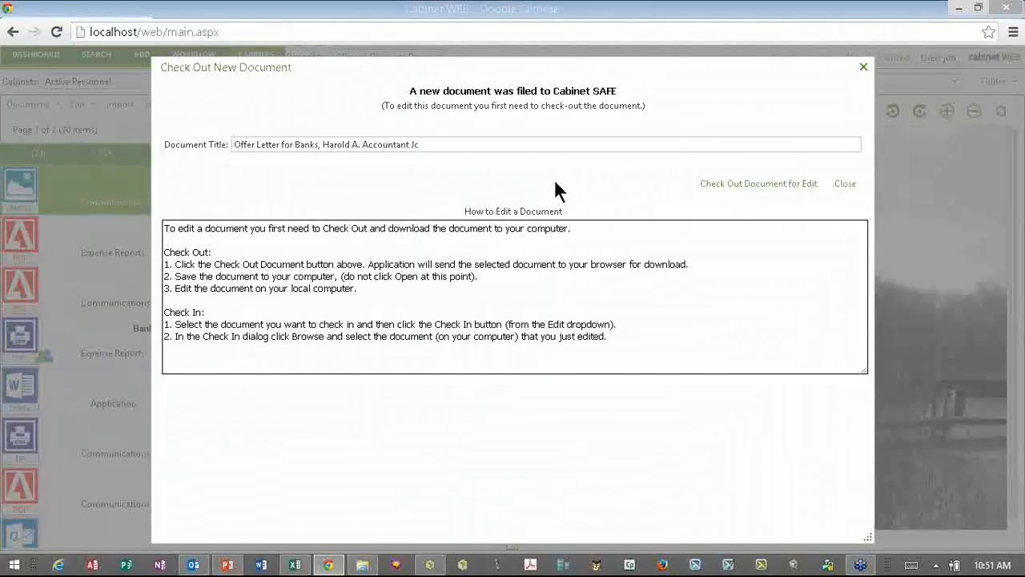
pyautogui.click(845, 184)
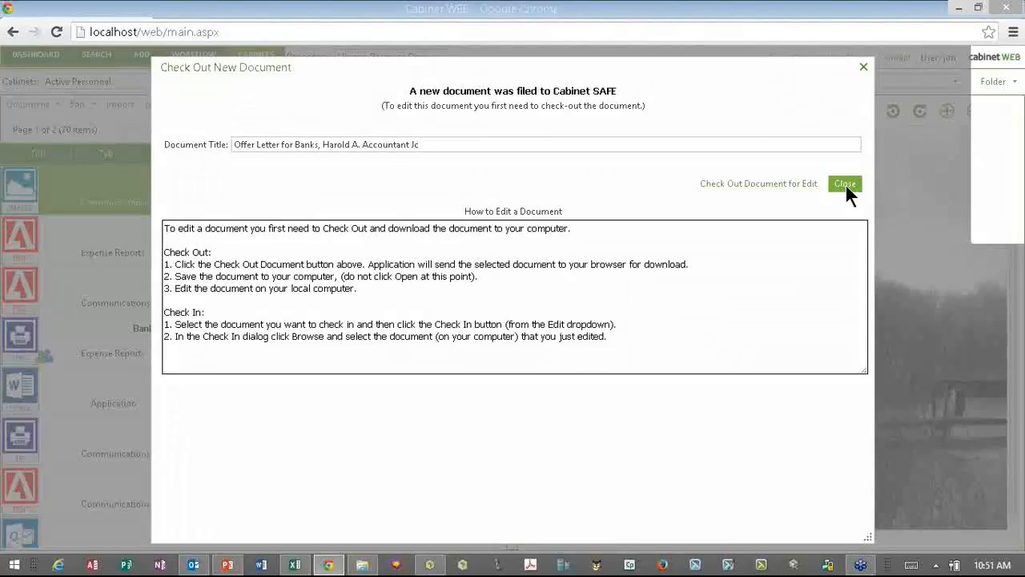
pyautogui.click(845, 183)
# - Preview the new offer letter, then start a new scan into the employee's folder
pyautogui.click(281, 189)
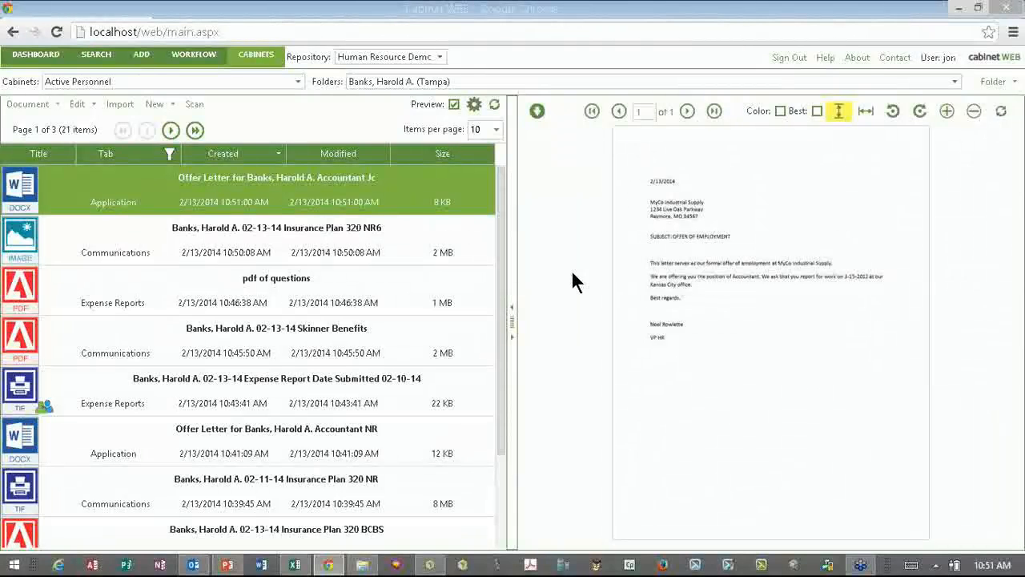
pyautogui.click(194, 107)
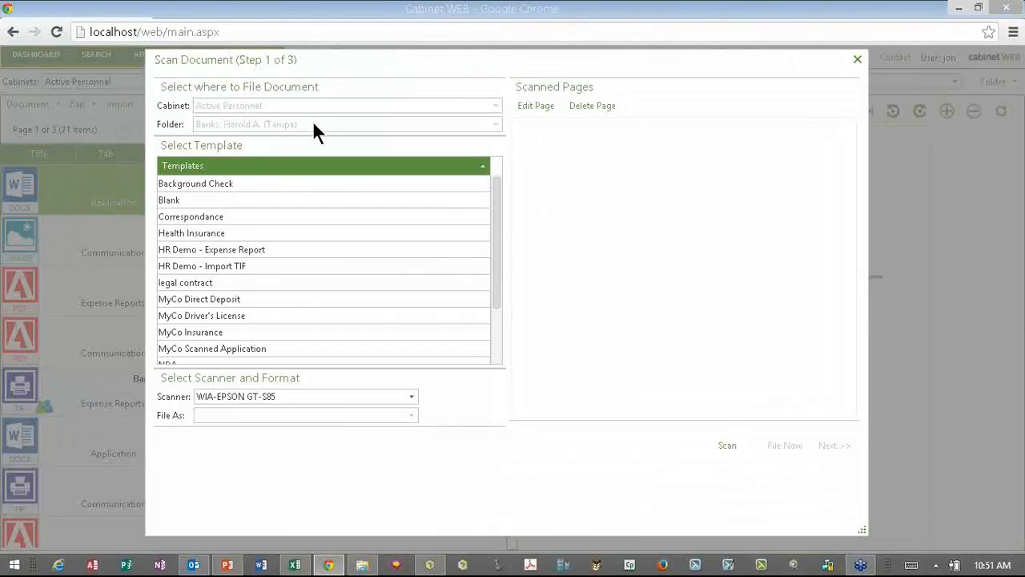
# - Scan the 320 Plan pages with the Blank template in black and white at Letter size
pyautogui.click(205, 200)
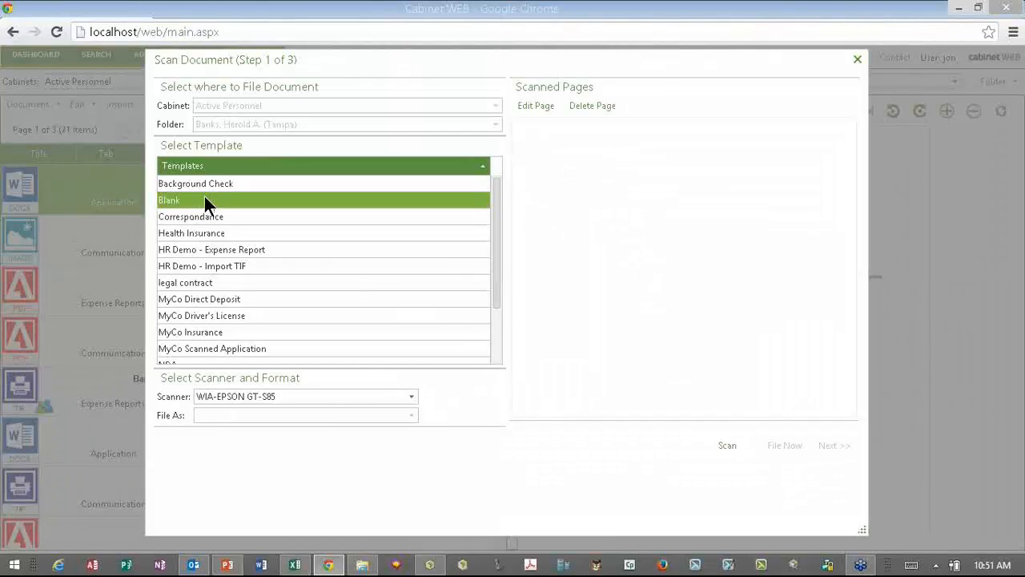
pyautogui.click(730, 446)
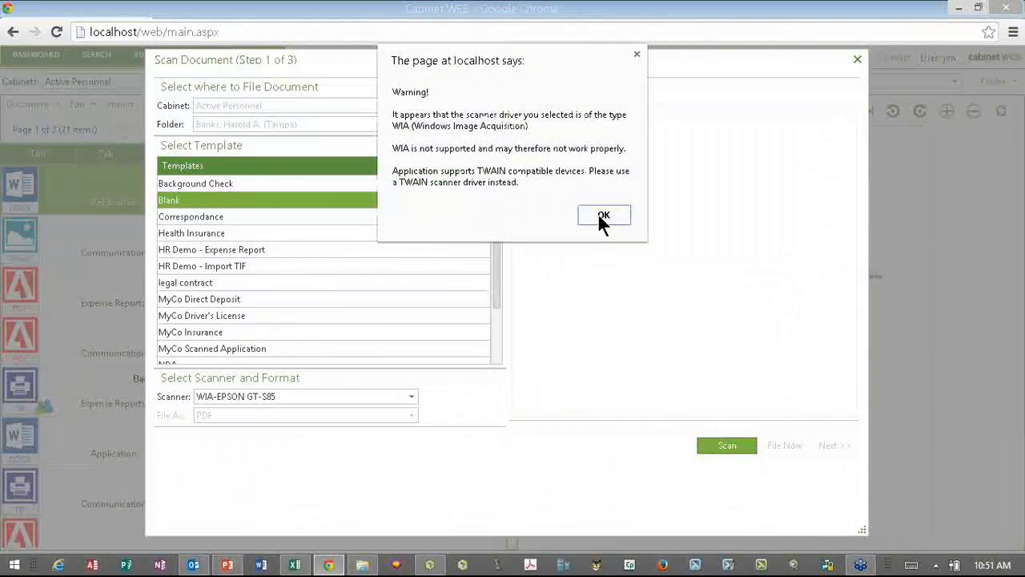
pyautogui.click(601, 215)
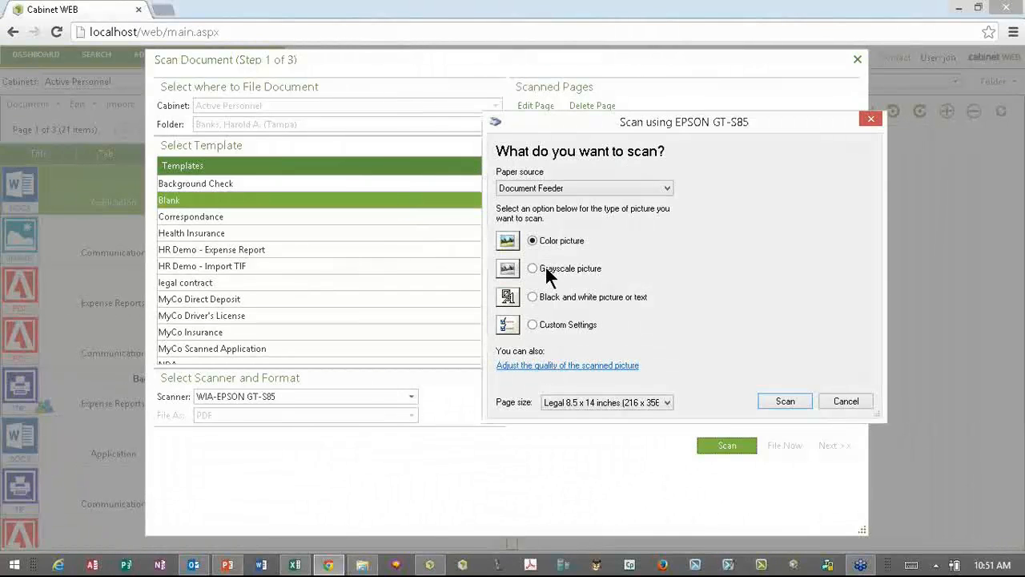
pyautogui.click(546, 270)
pyautogui.click(577, 302)
pyautogui.click(657, 400)
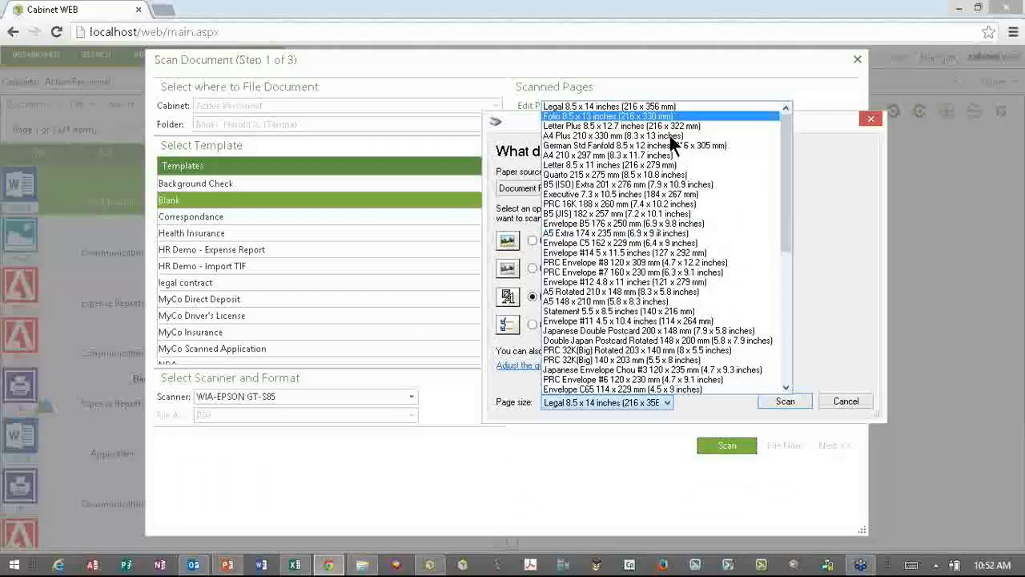
pyautogui.click(789, 396)
pyautogui.click(786, 401)
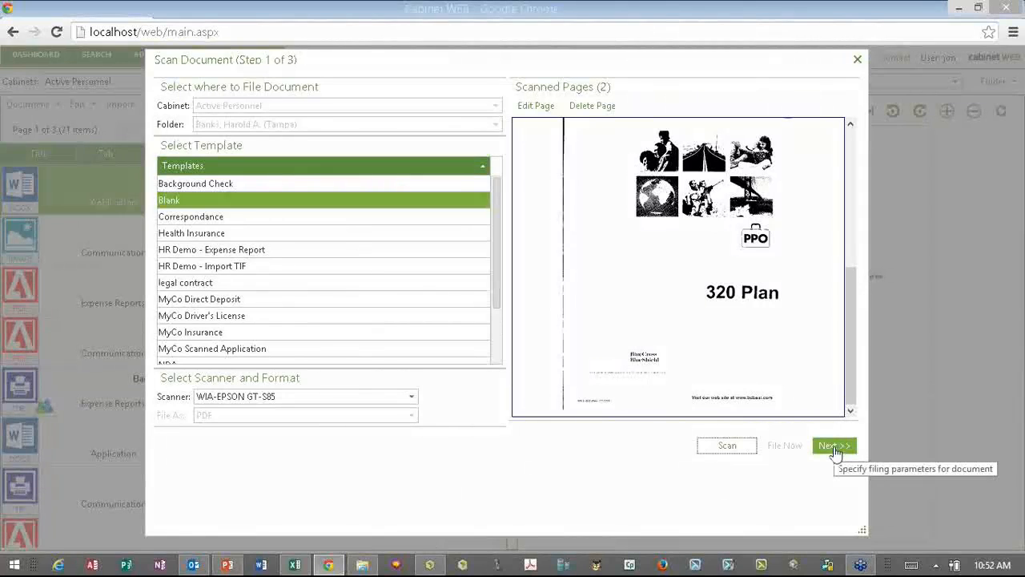
pyautogui.click(833, 447)
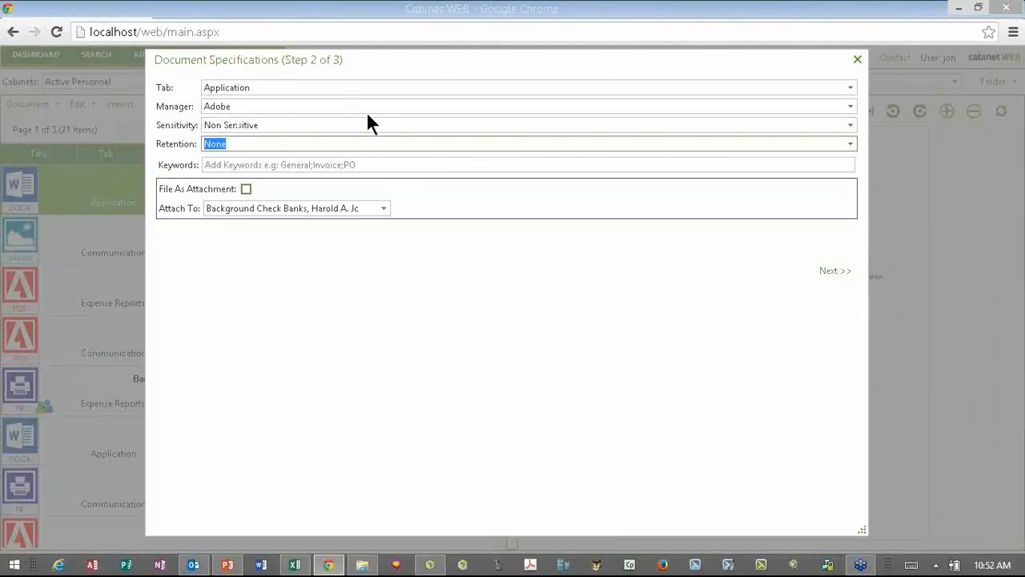
# - File the scan under the Communications tab and title it 'test scan'
pyautogui.click(849, 91)
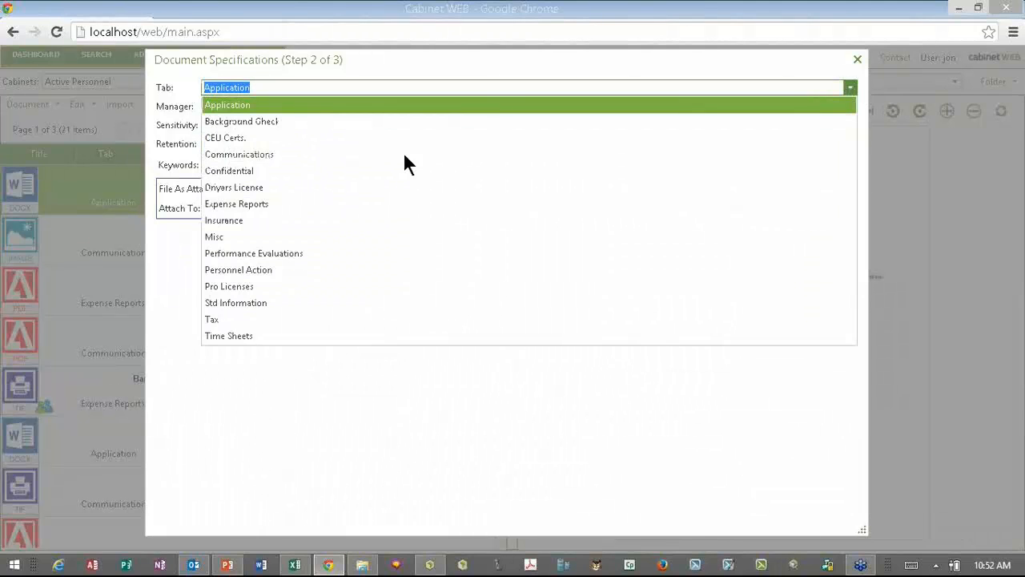
pyautogui.click(405, 156)
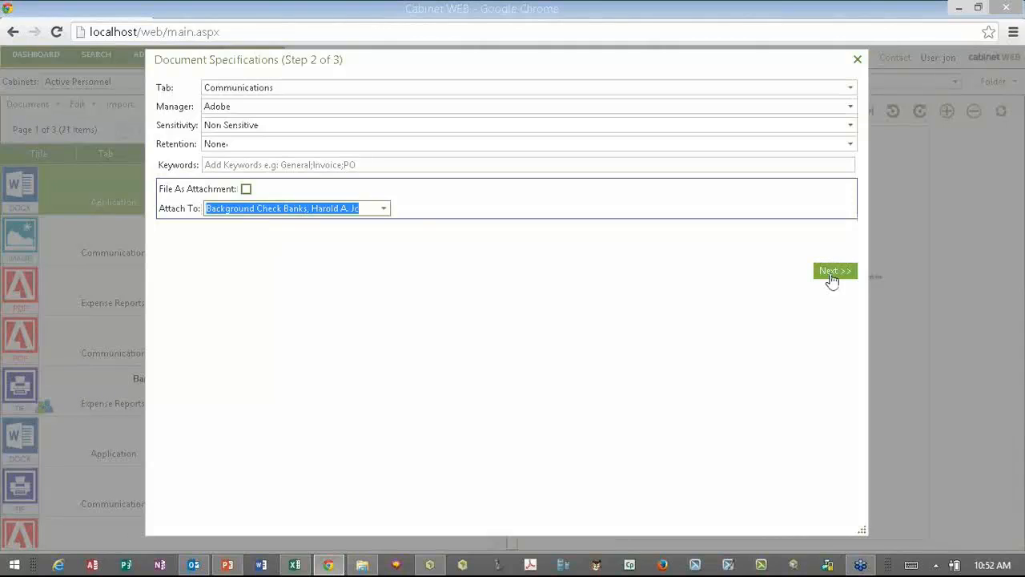
pyautogui.click(829, 273)
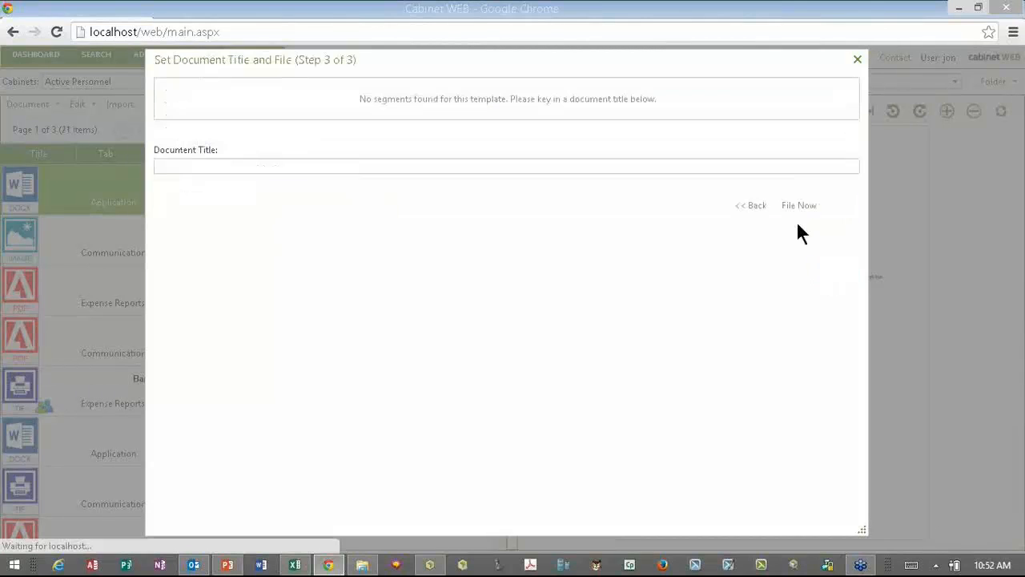
pyautogui.click(750, 206)
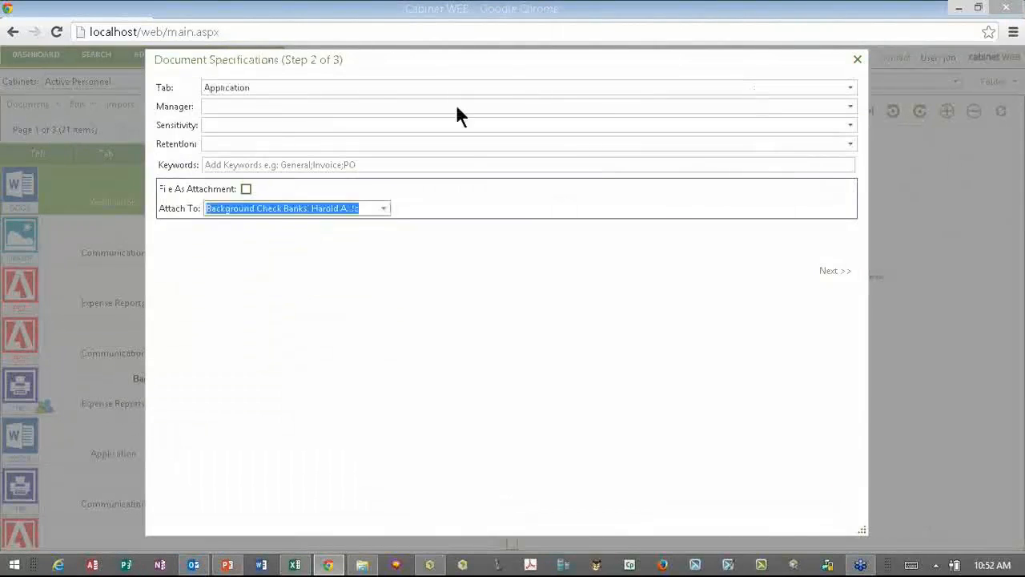
pyautogui.click(833, 273)
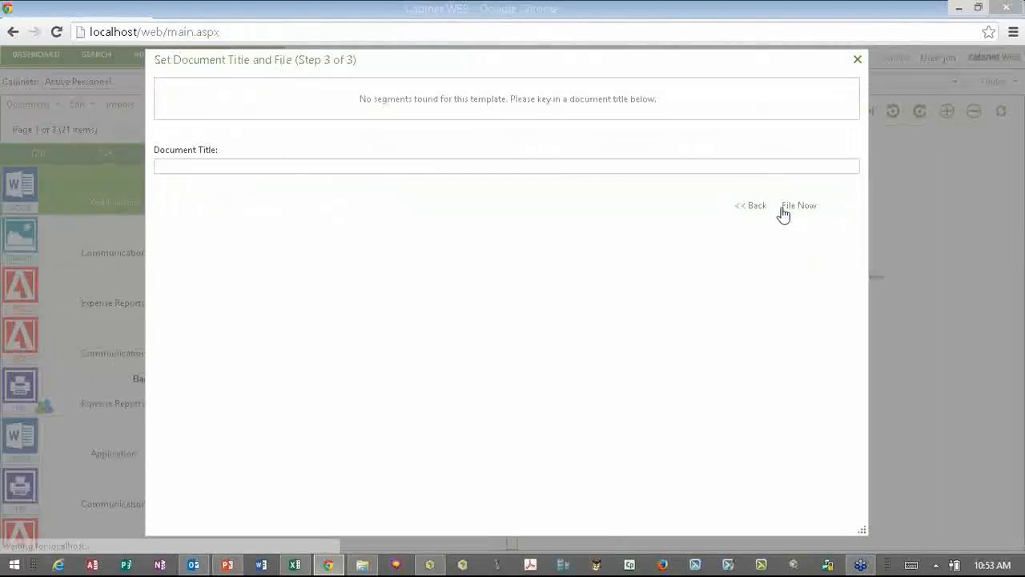
pyautogui.click(649, 163)
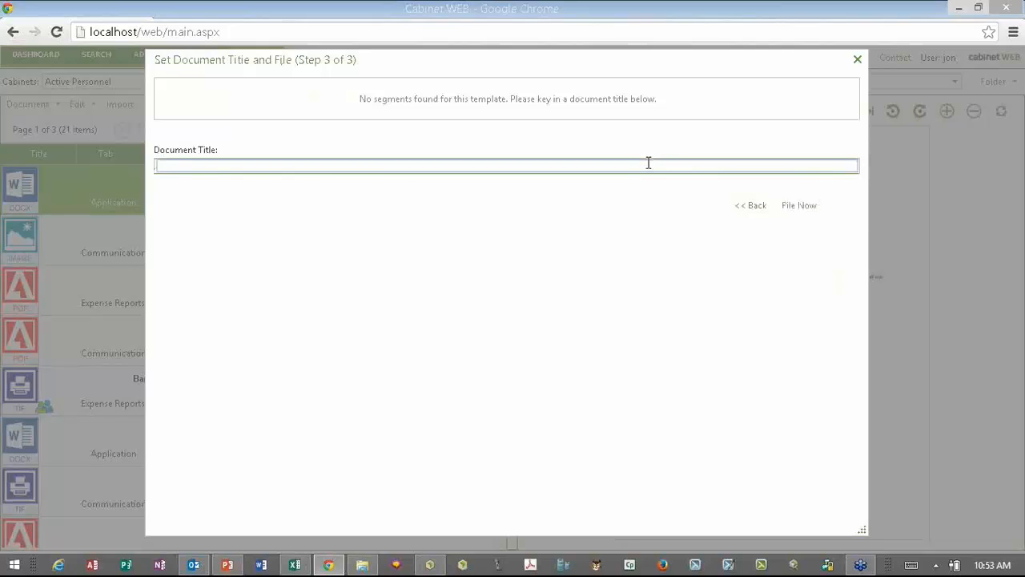
pyautogui.write('test scan')
# - File the document, then preview page 2 and return to the 320 Plan PPO cover page
pyautogui.click(807, 206)
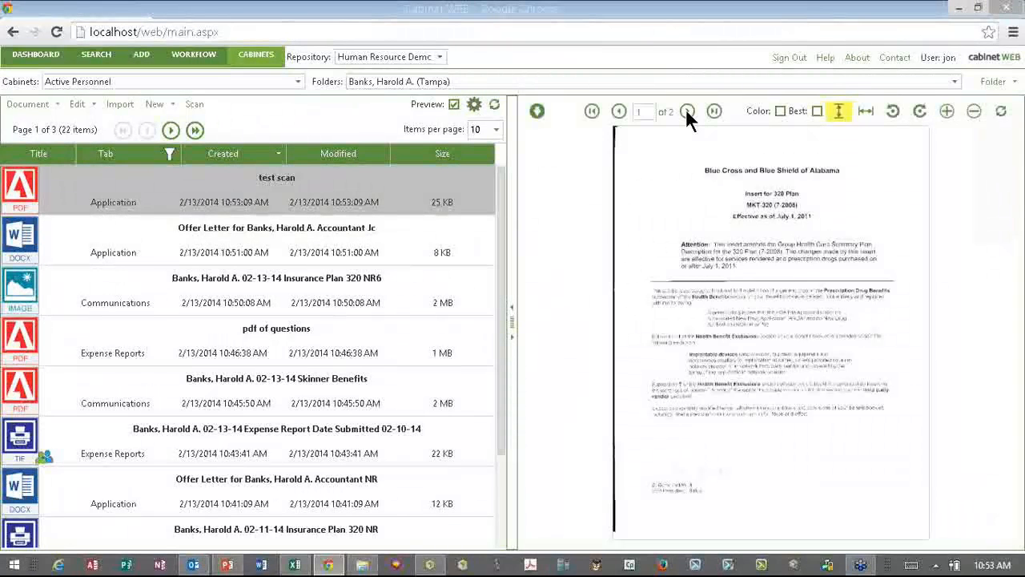
pyautogui.click(687, 111)
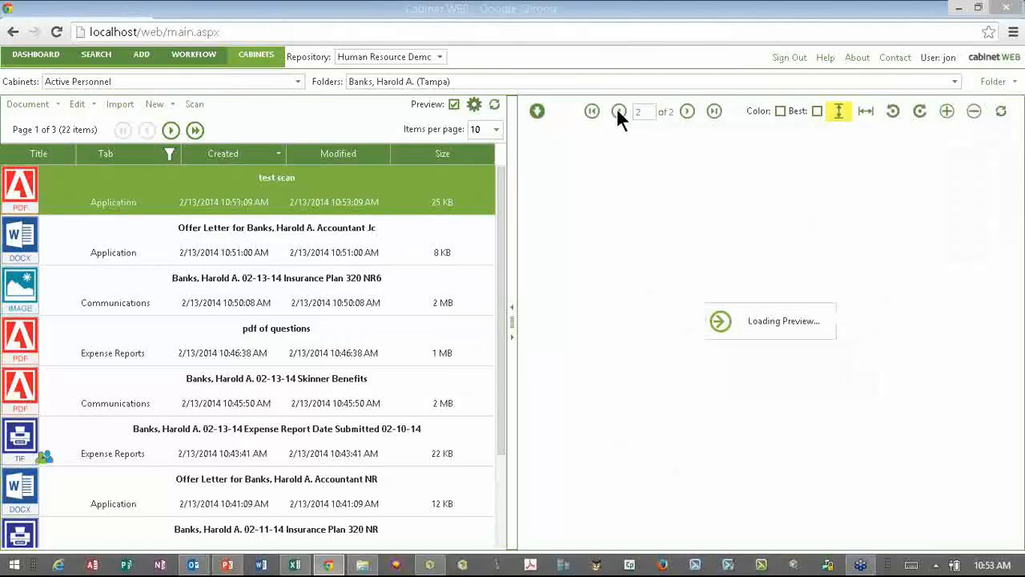
pyautogui.click(618, 112)
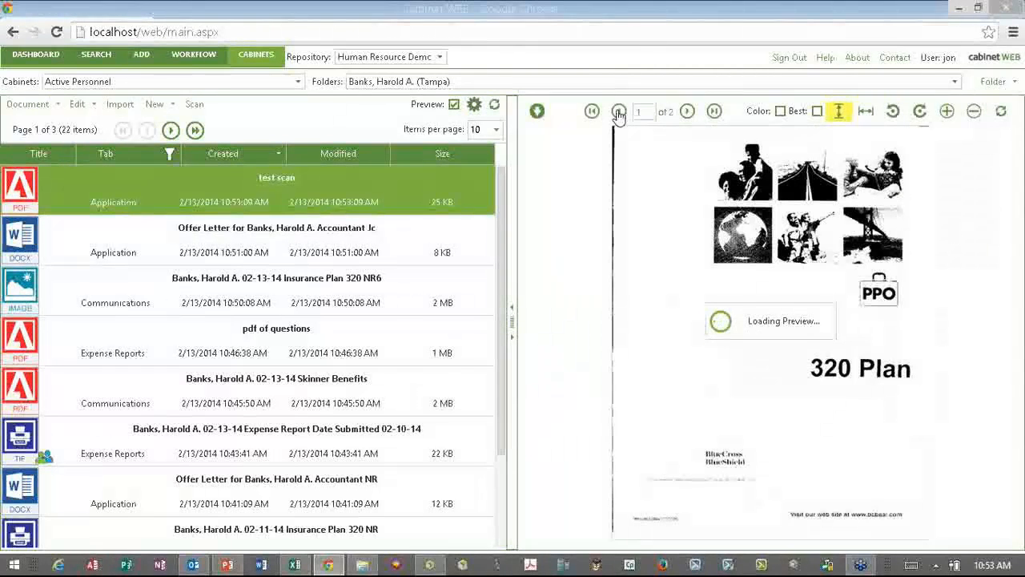